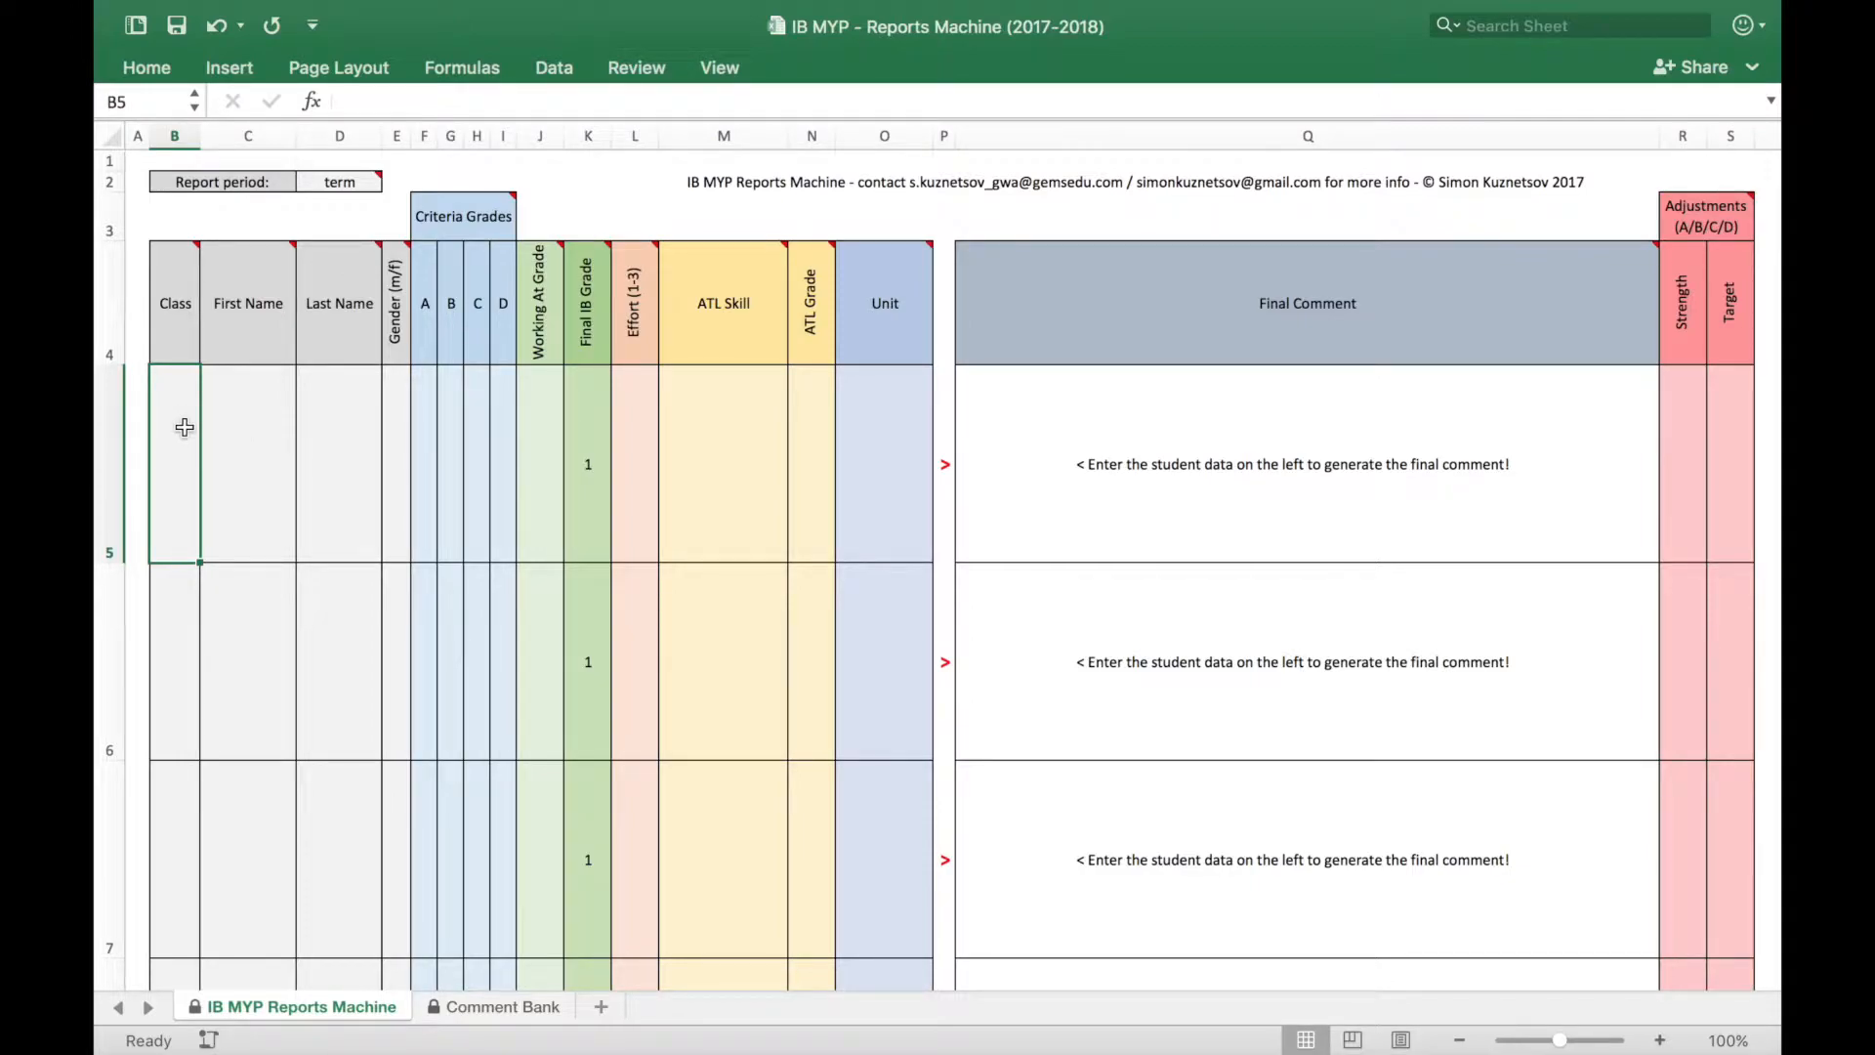
Fill in row 5 with class 8X2, the student's first name and last initial, and gender f
{"action": "type", "text": "*"}
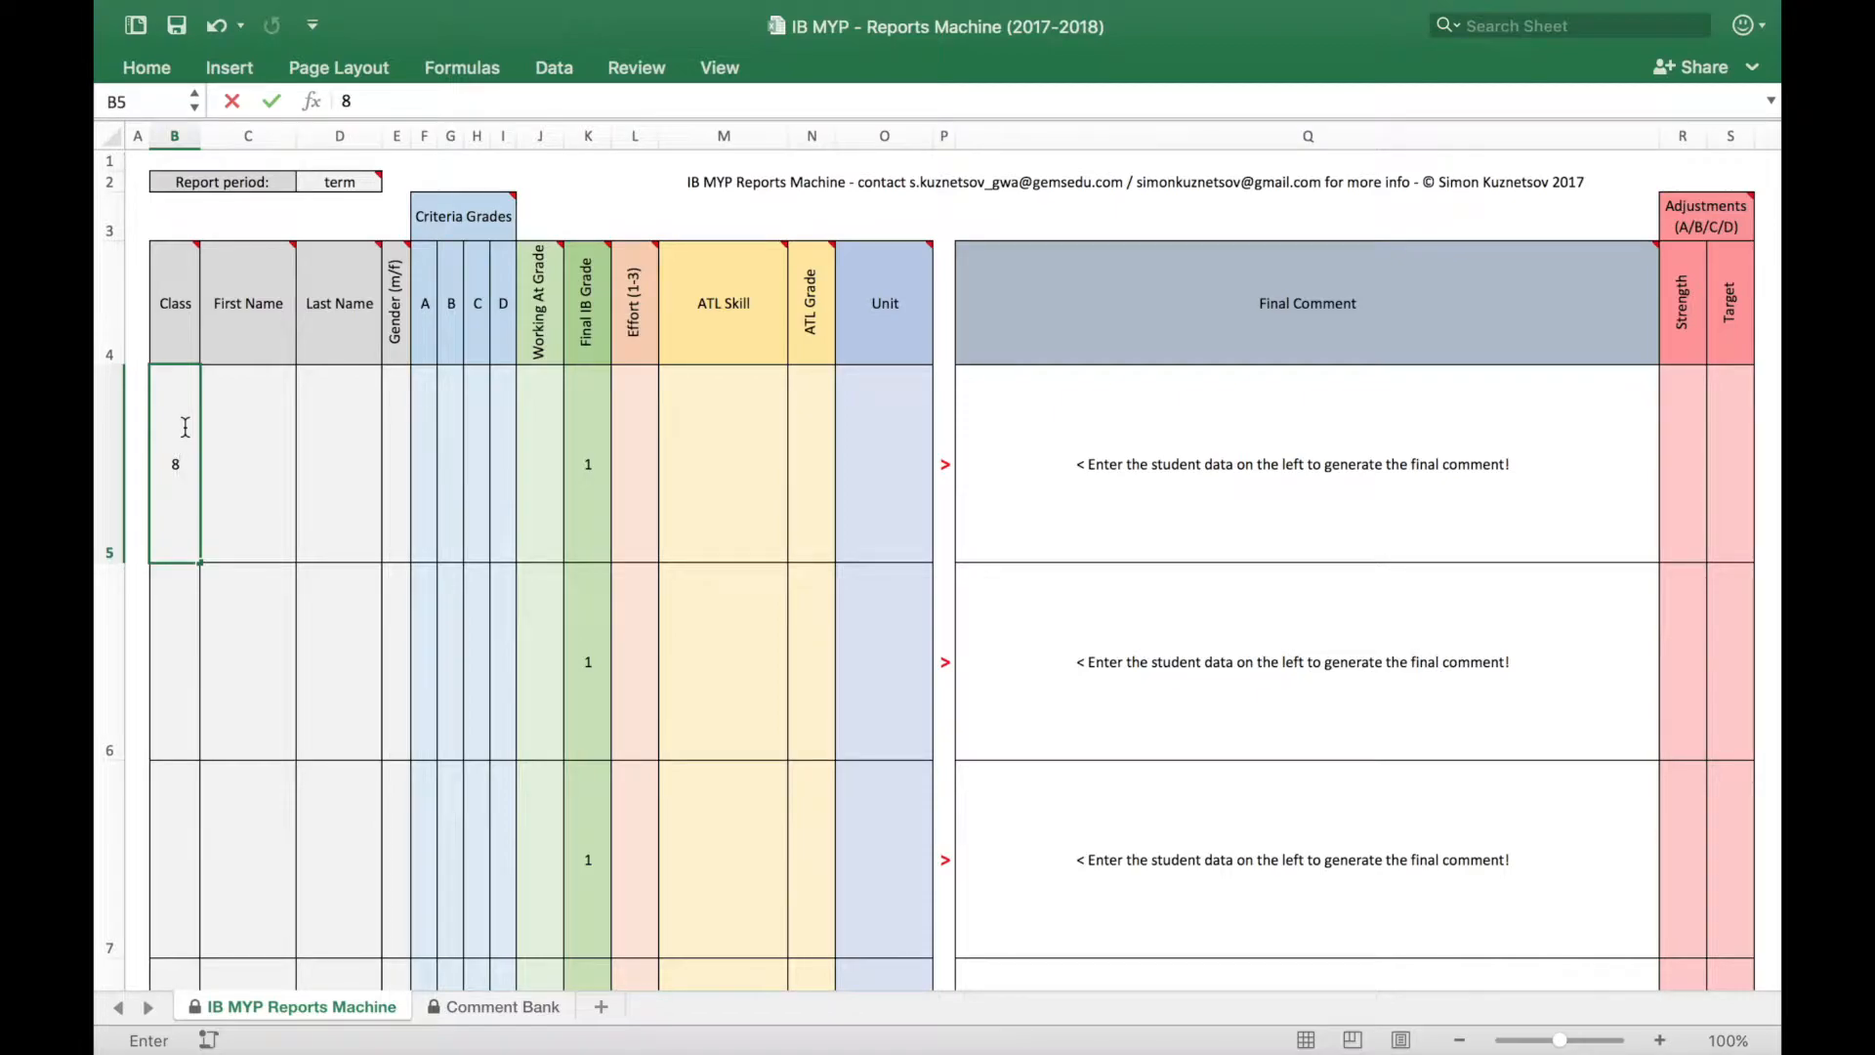
{"action": "type", "text": "X2"}
{"action": "key", "text": "Tab"}
{"action": "type", "text": "Sr"}
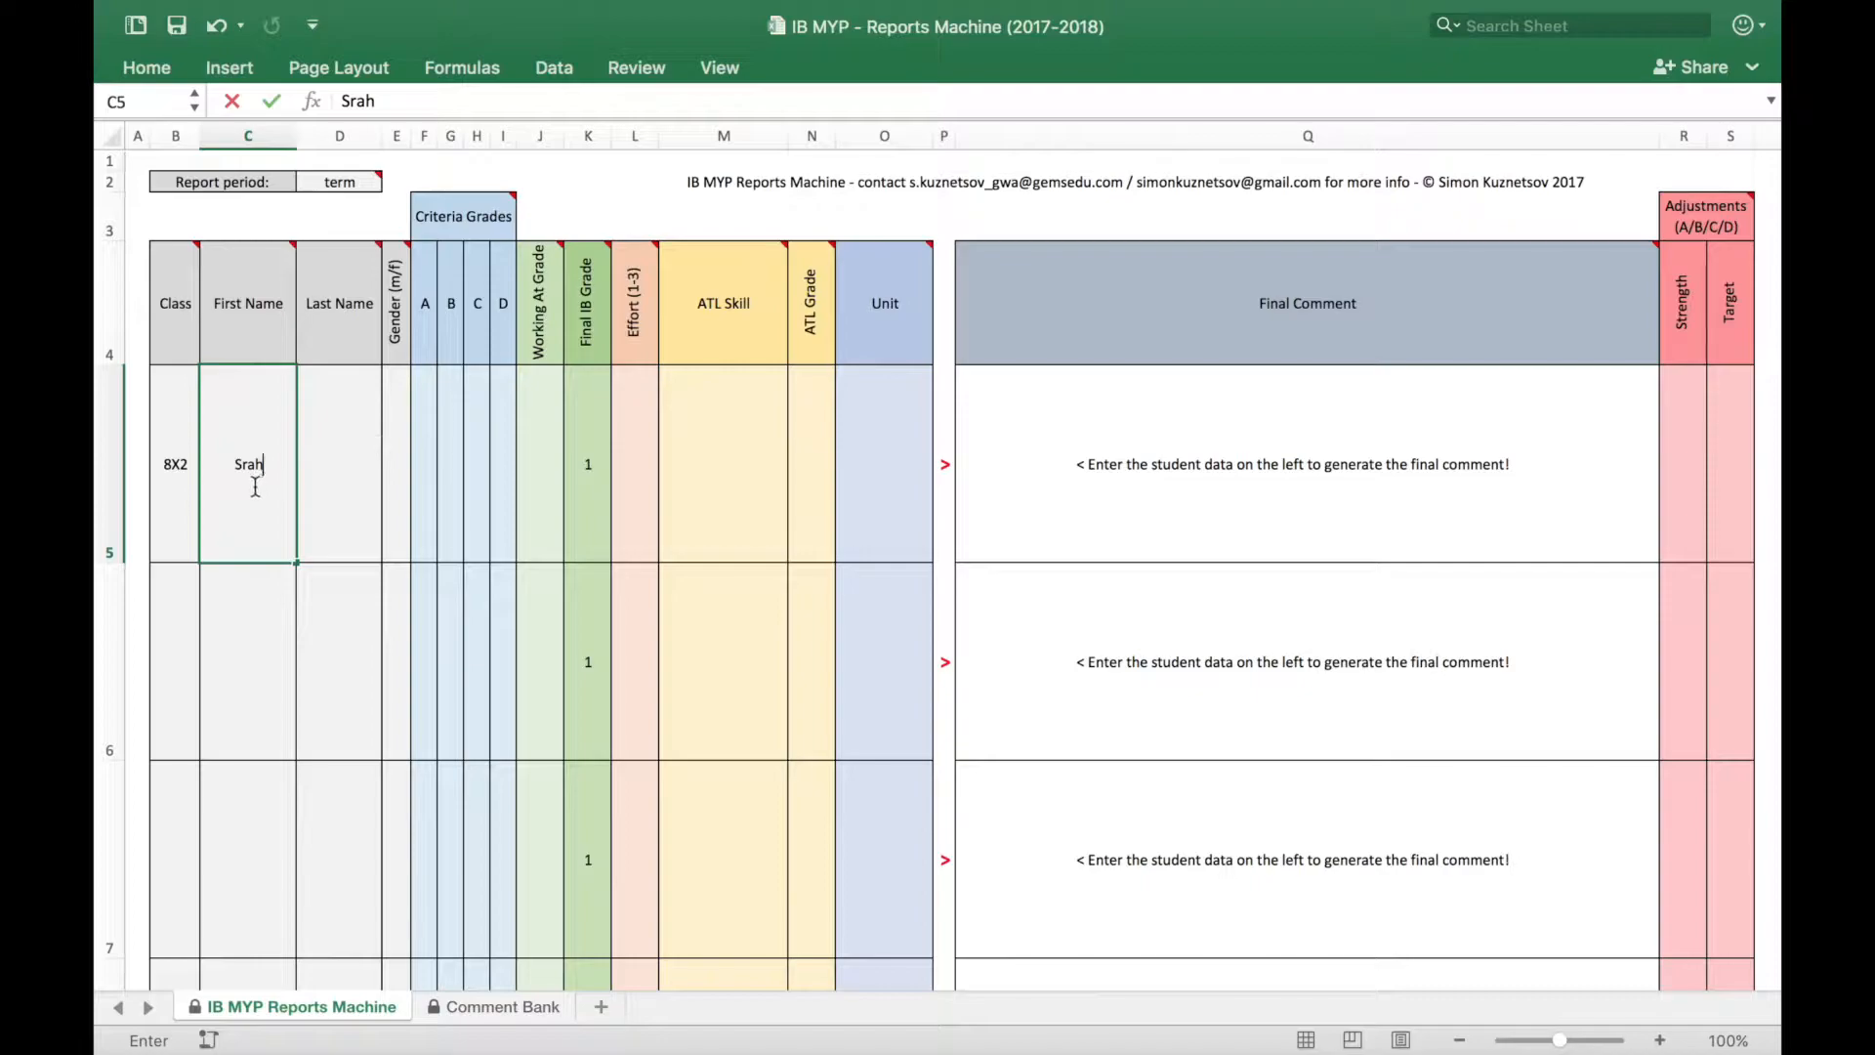
{"action": "left_click", "coordinate": [243, 465]}
{"action": "type", "text": "a"}
{"action": "key", "text": "Tab"}
{"action": "type", "text": "B"}
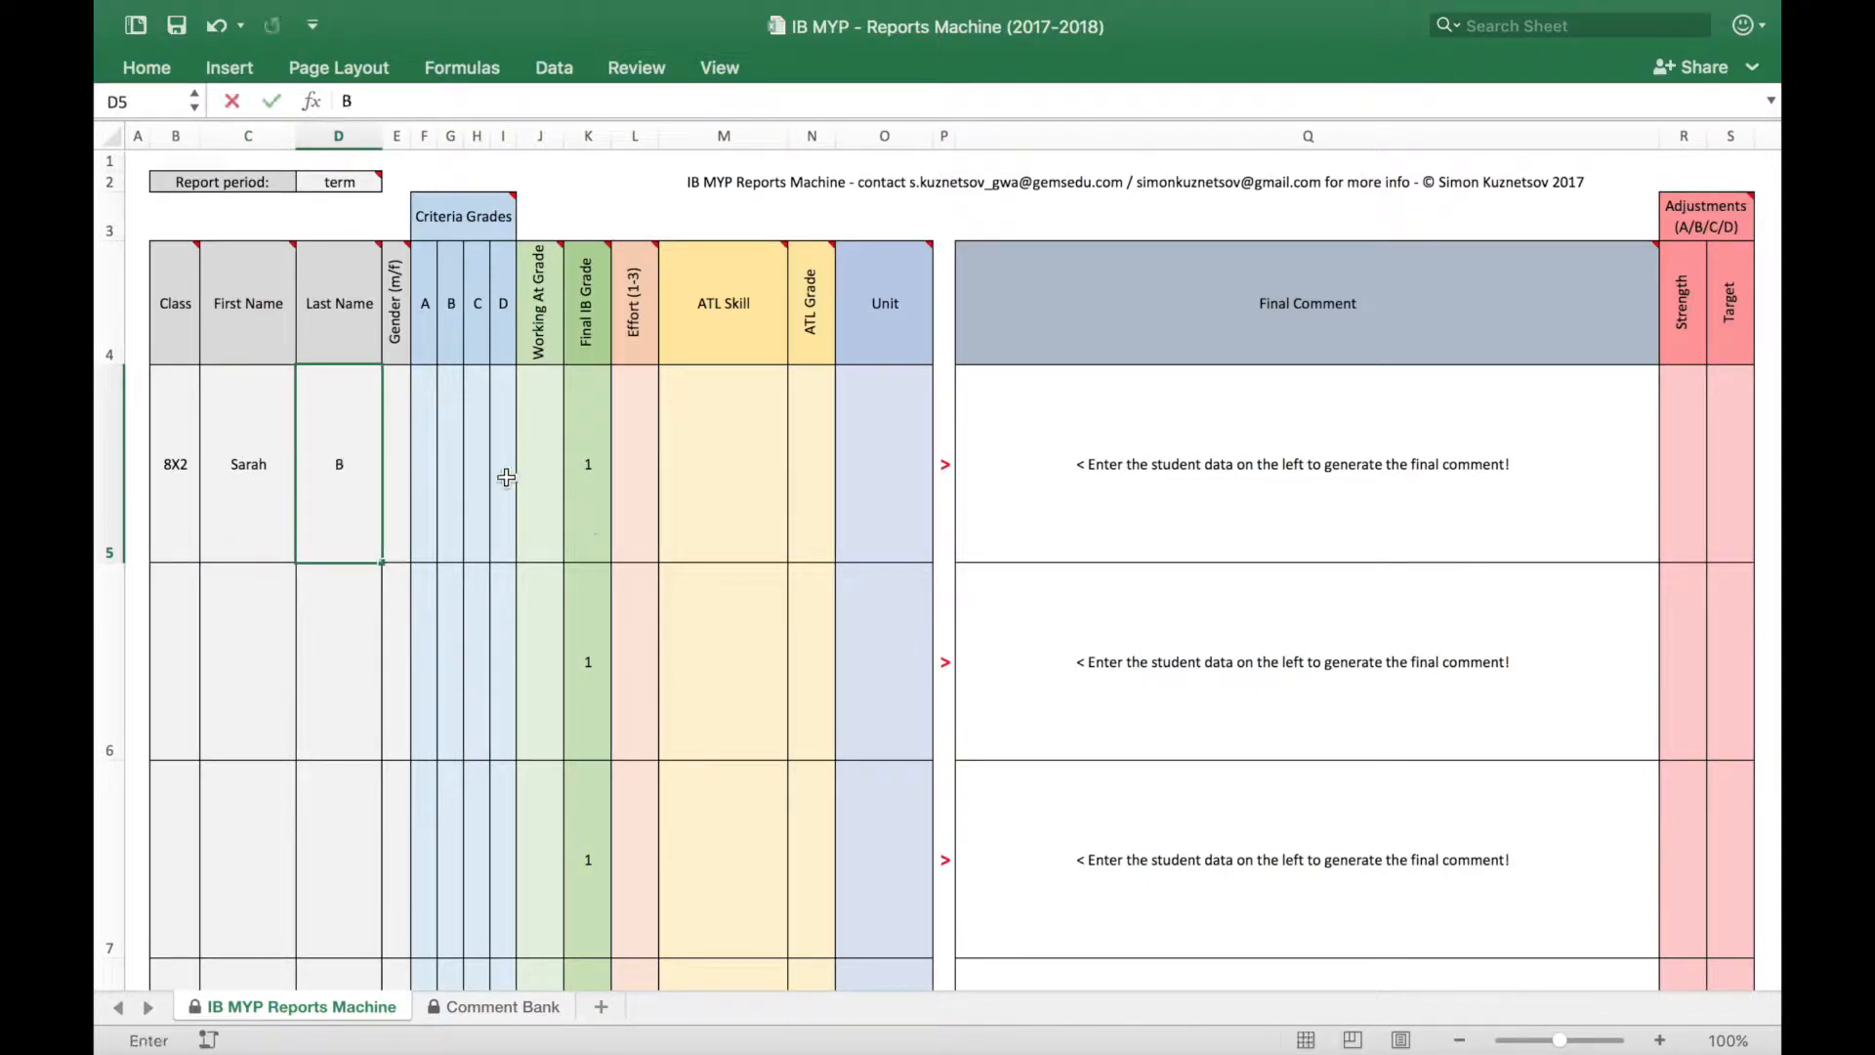
{"action": "key", "text": "Tab"}
{"action": "type", "text": "f"}
{"action": "key", "text": "Tab"}
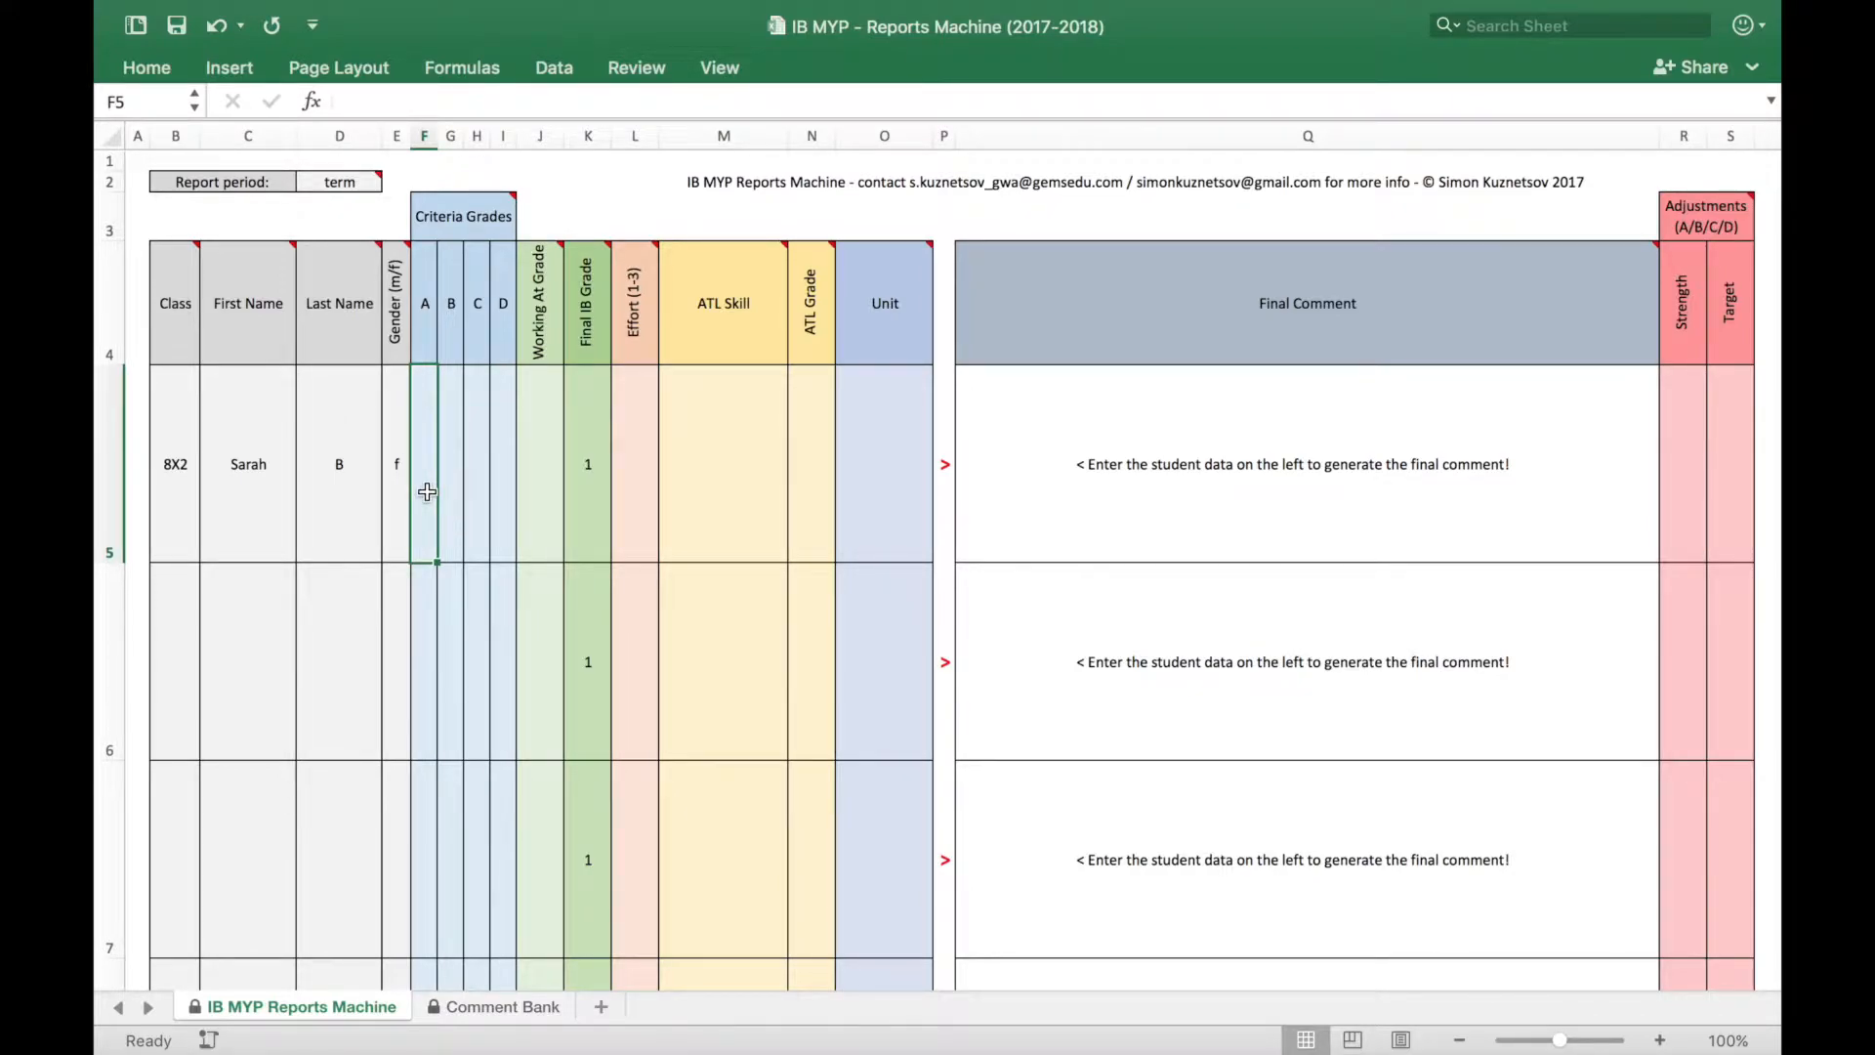
Enter the row 5 criteria grades: A 3, B 5, C 5 and D 3
{"action": "type", "text": "3"}
{"action": "key", "text": "Tab"}
{"action": "type", "text": "5"}
{"action": "key", "text": "Tab"}
{"action": "type", "text": "5"}
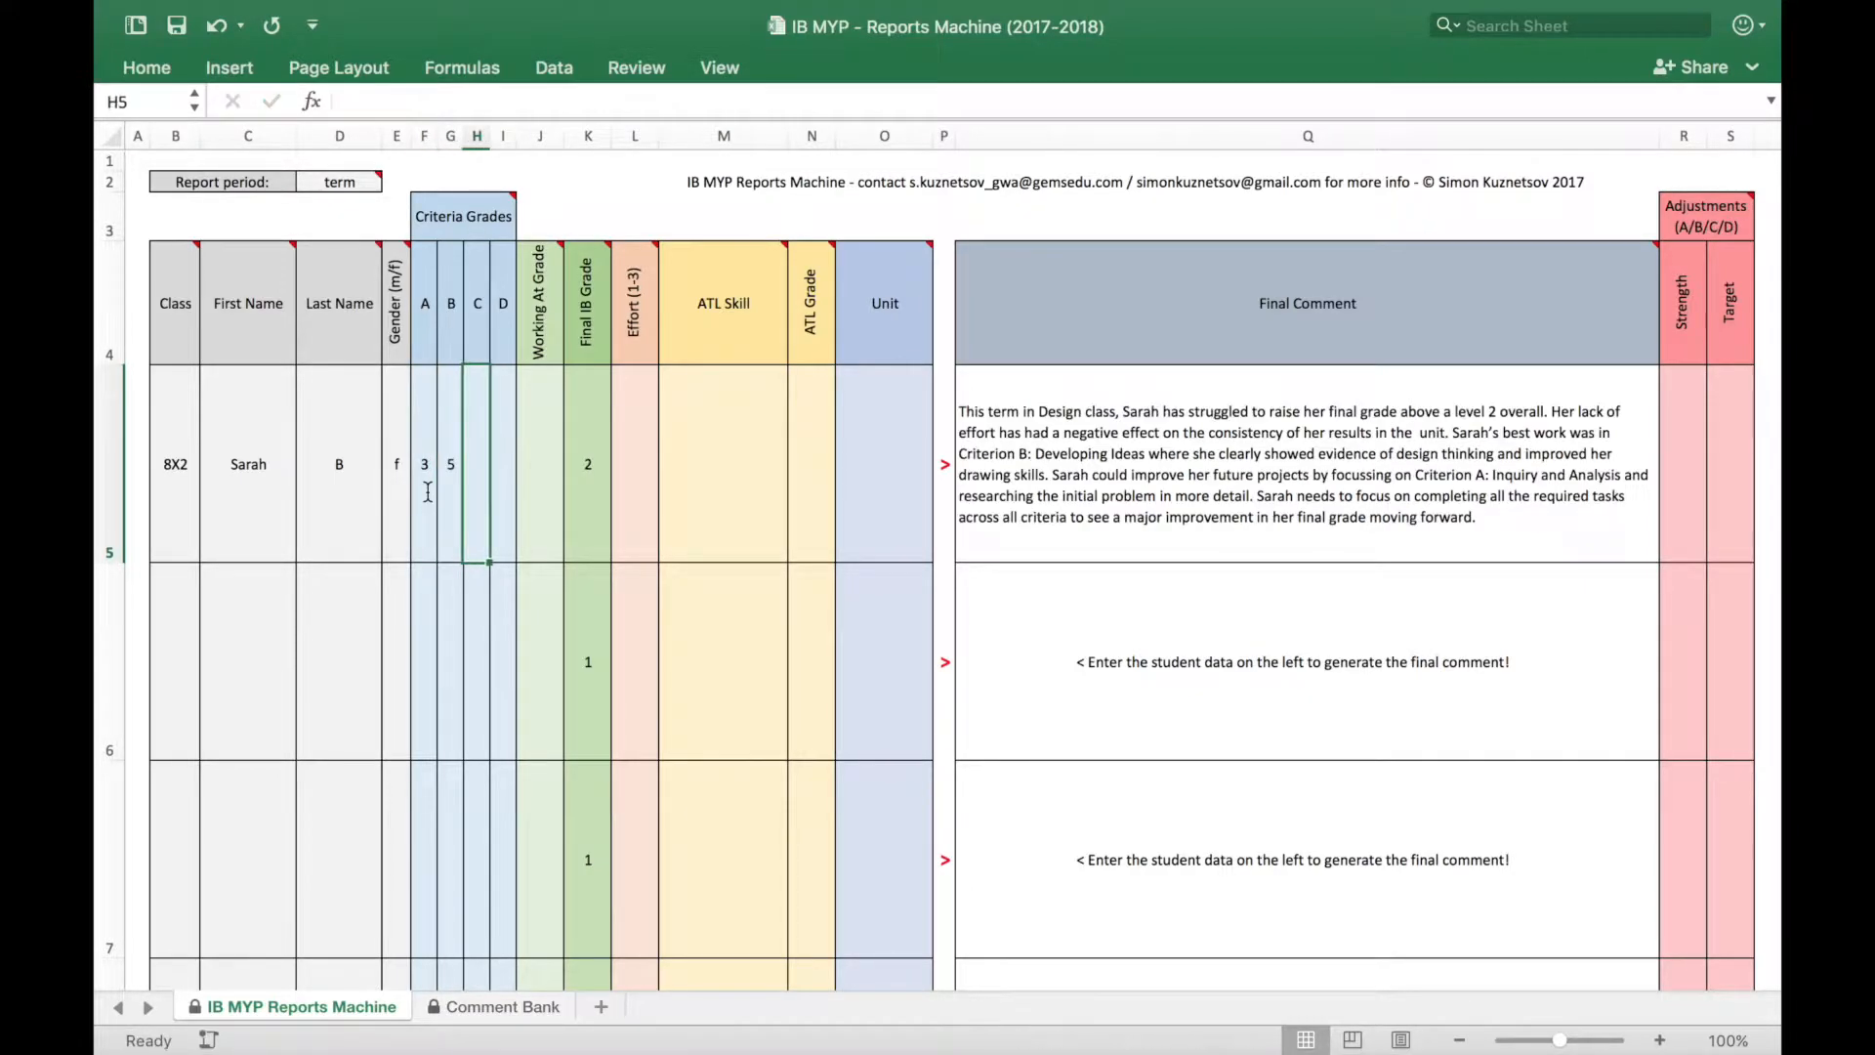
{"action": "key", "text": "Tab"}
{"action": "type", "text": "3"}
{"action": "key", "text": "Tab"}
Set the row 5 effort to 2 and the ATL skill to Creative Thinking
{"action": "key", "text": "Tab"}
{"action": "key", "text": "Tab"}
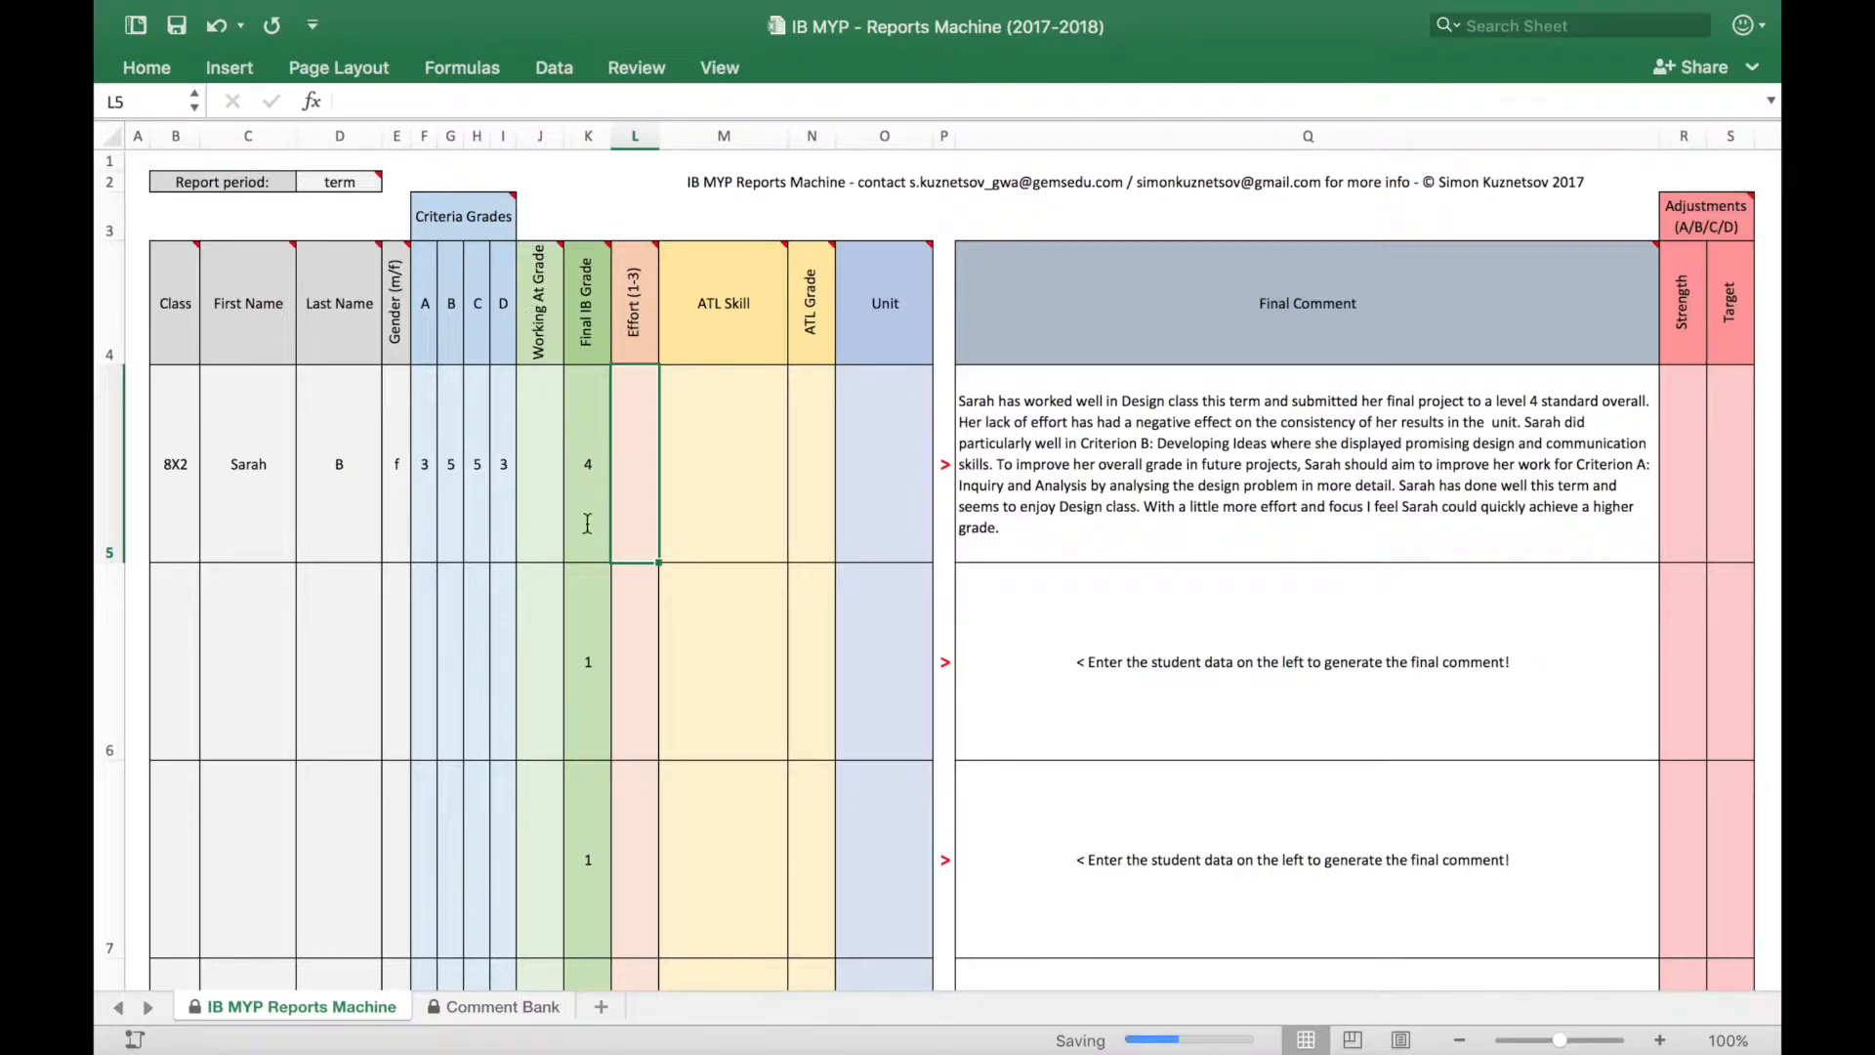
{"action": "type", "text": "2"}
{"action": "key", "text": "Tab"}
{"action": "type", "text": "Creative Thinking"}
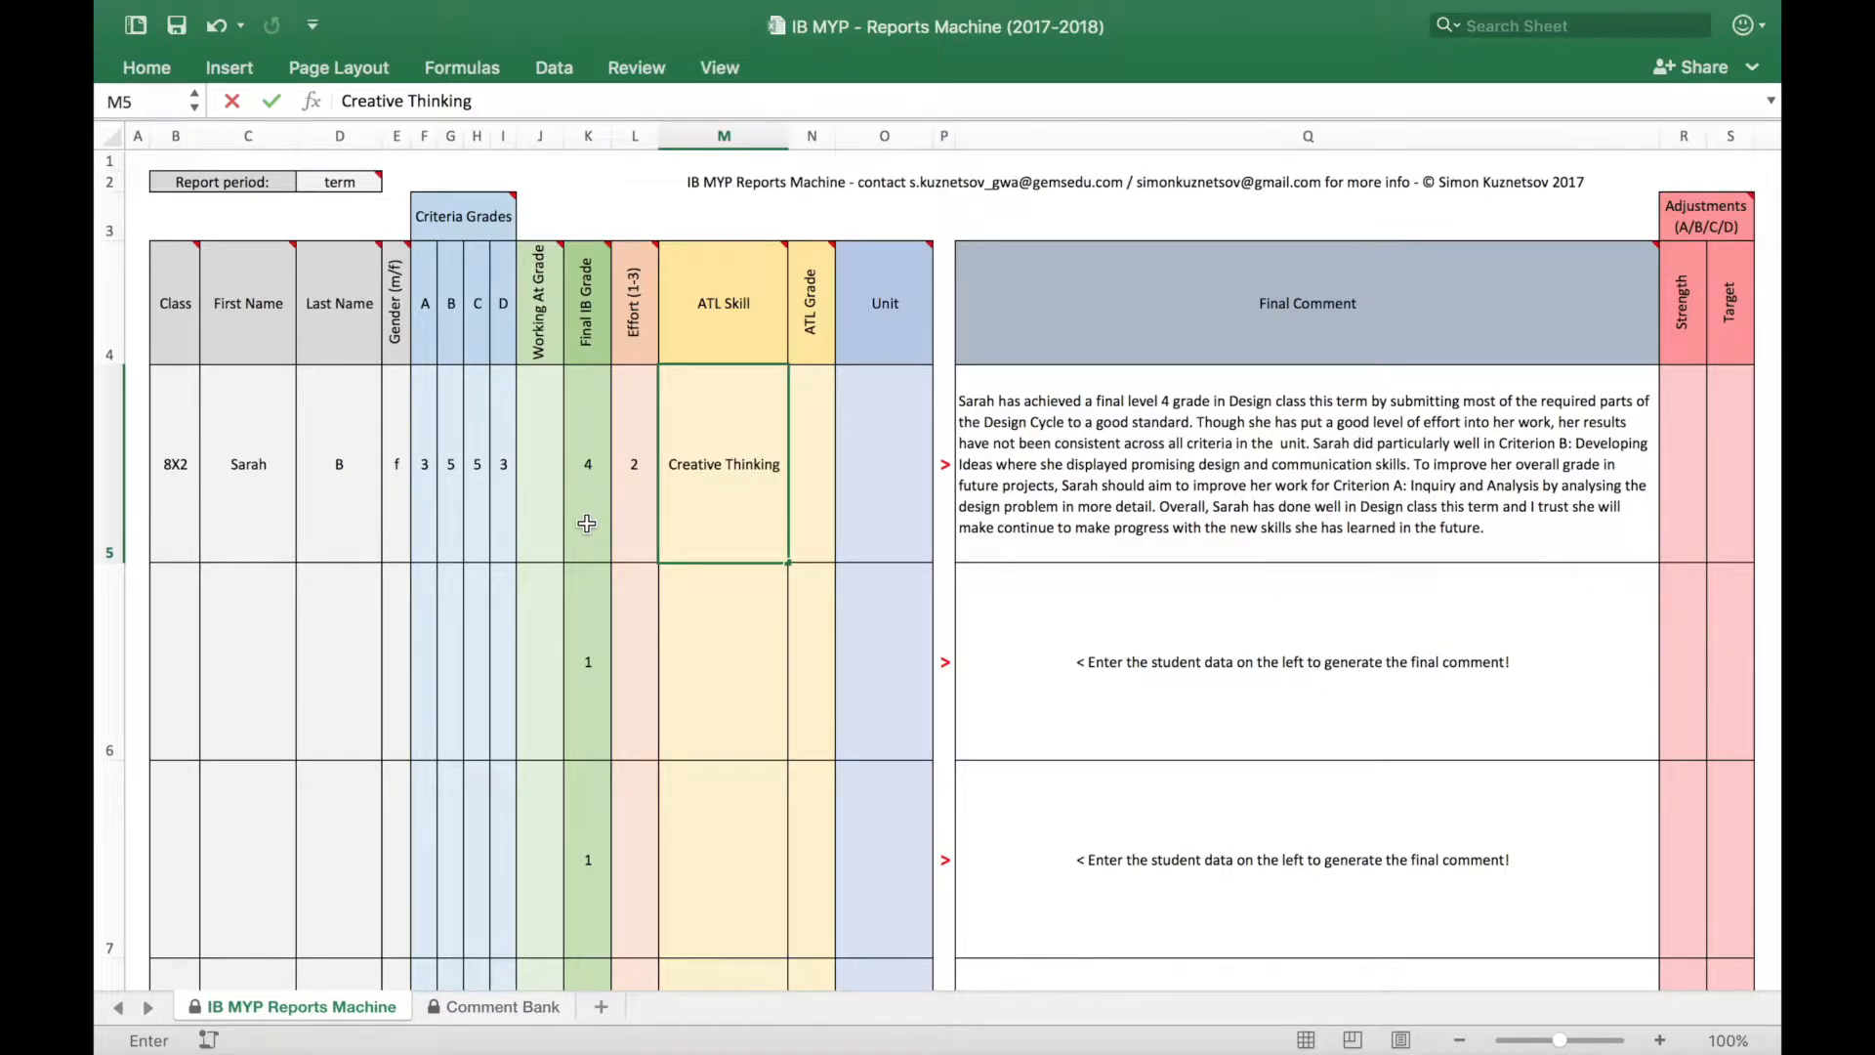
{"action": "key", "text": "Tab"}
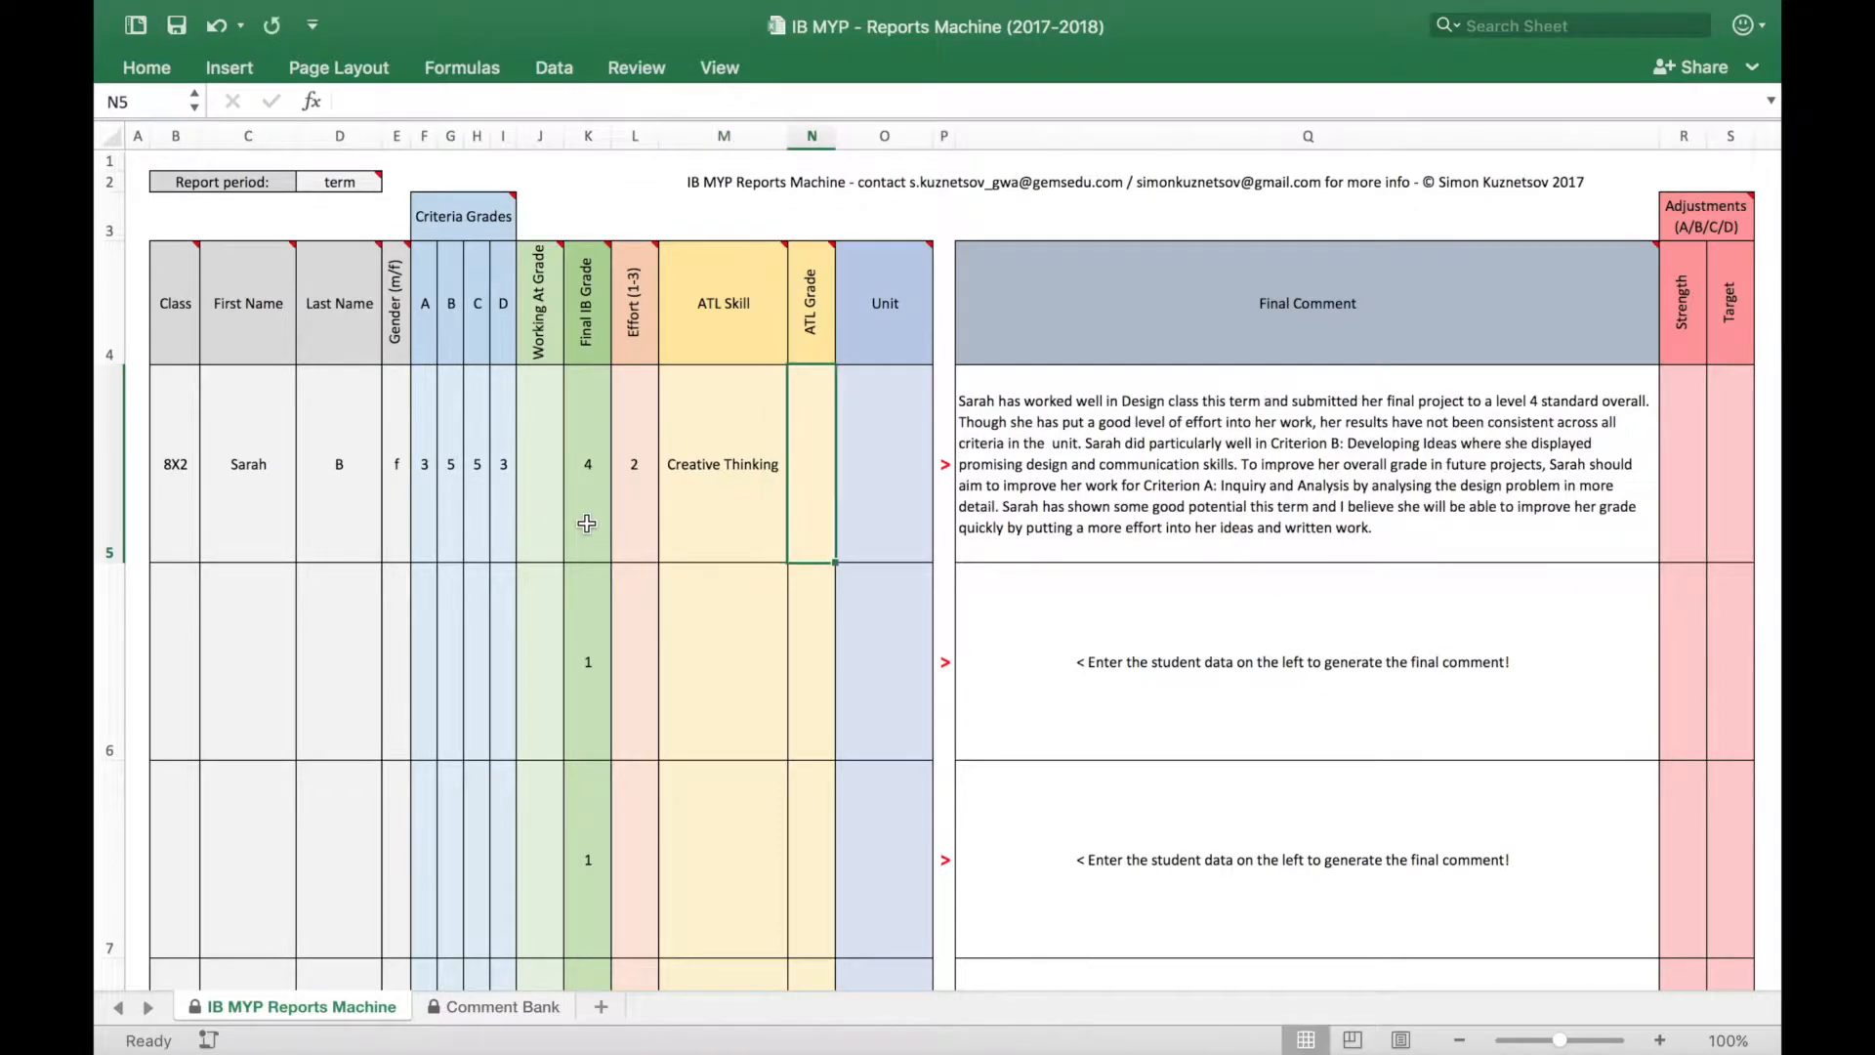
Set the row 5 ATL grade to ME and the unit to Mini Speaker Project
{"action": "type", "text": "ME"}
{"action": "key", "text": "Tab"}
{"action": "type", "text": "Mini Speaker Project"}
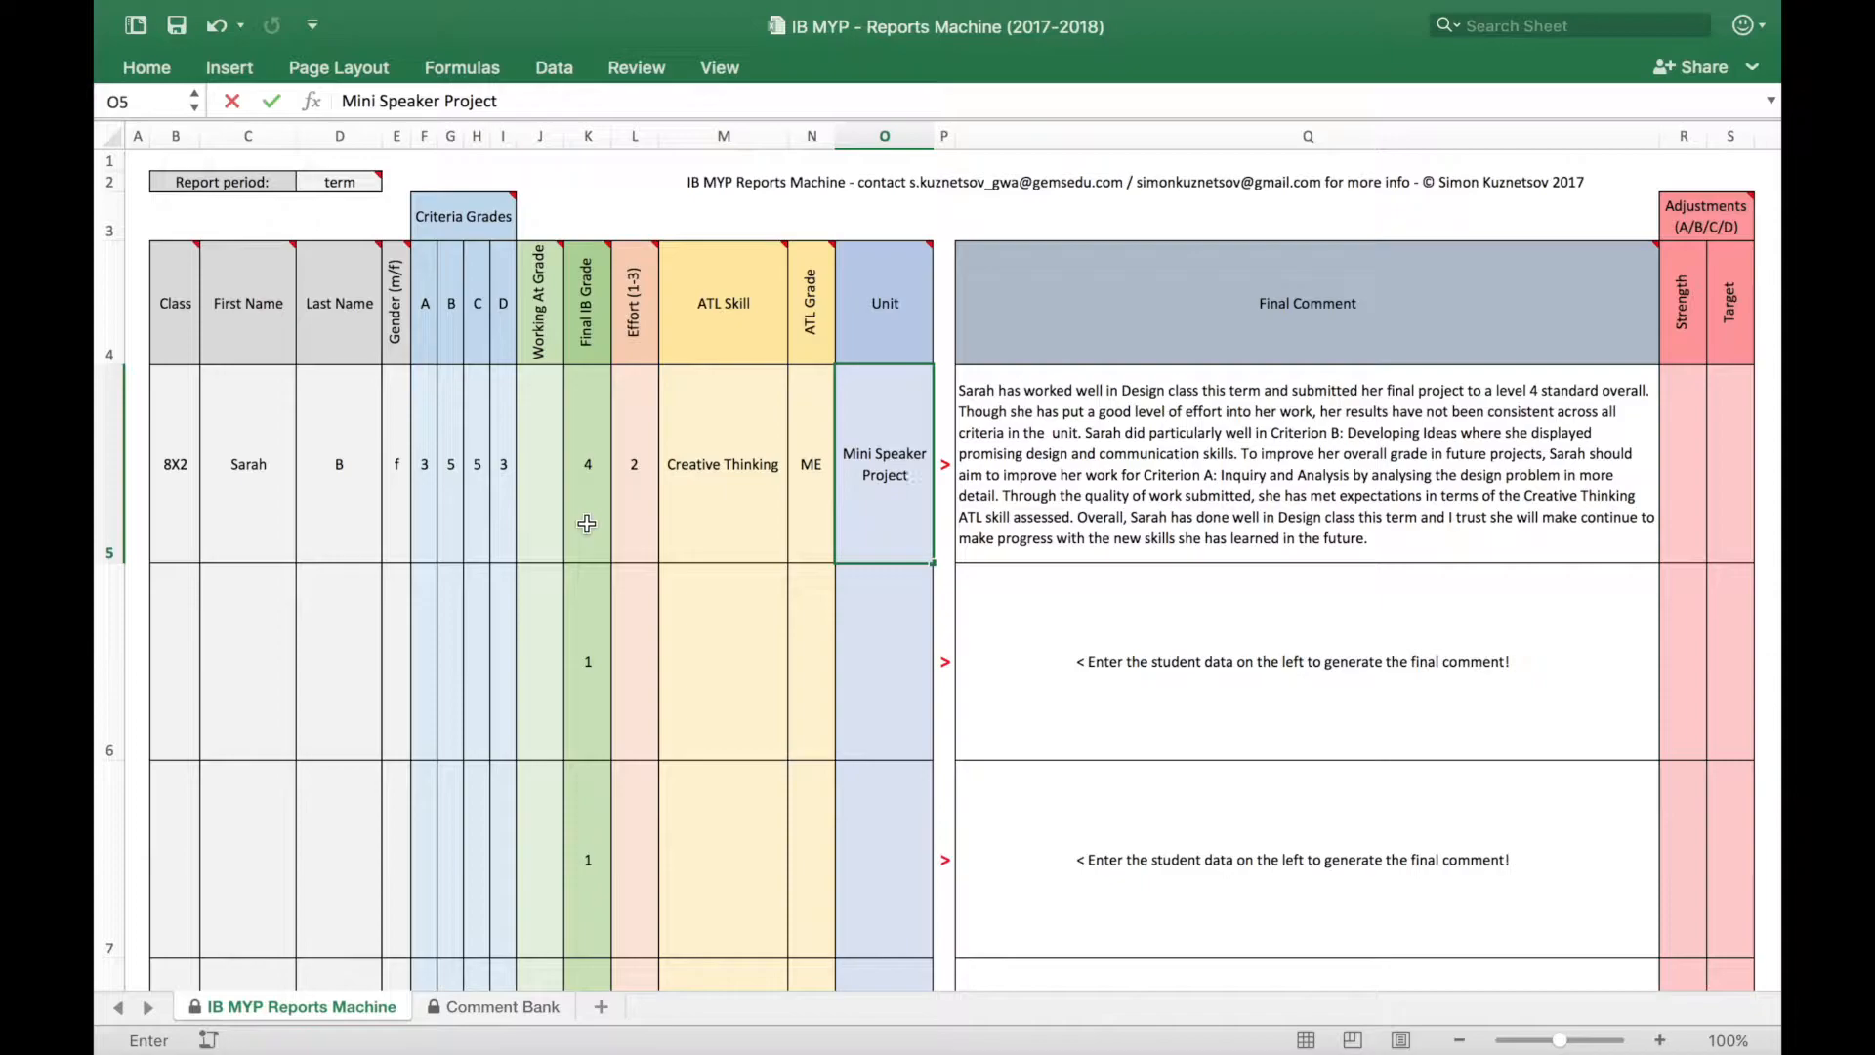
{"action": "key", "text": "Return"}
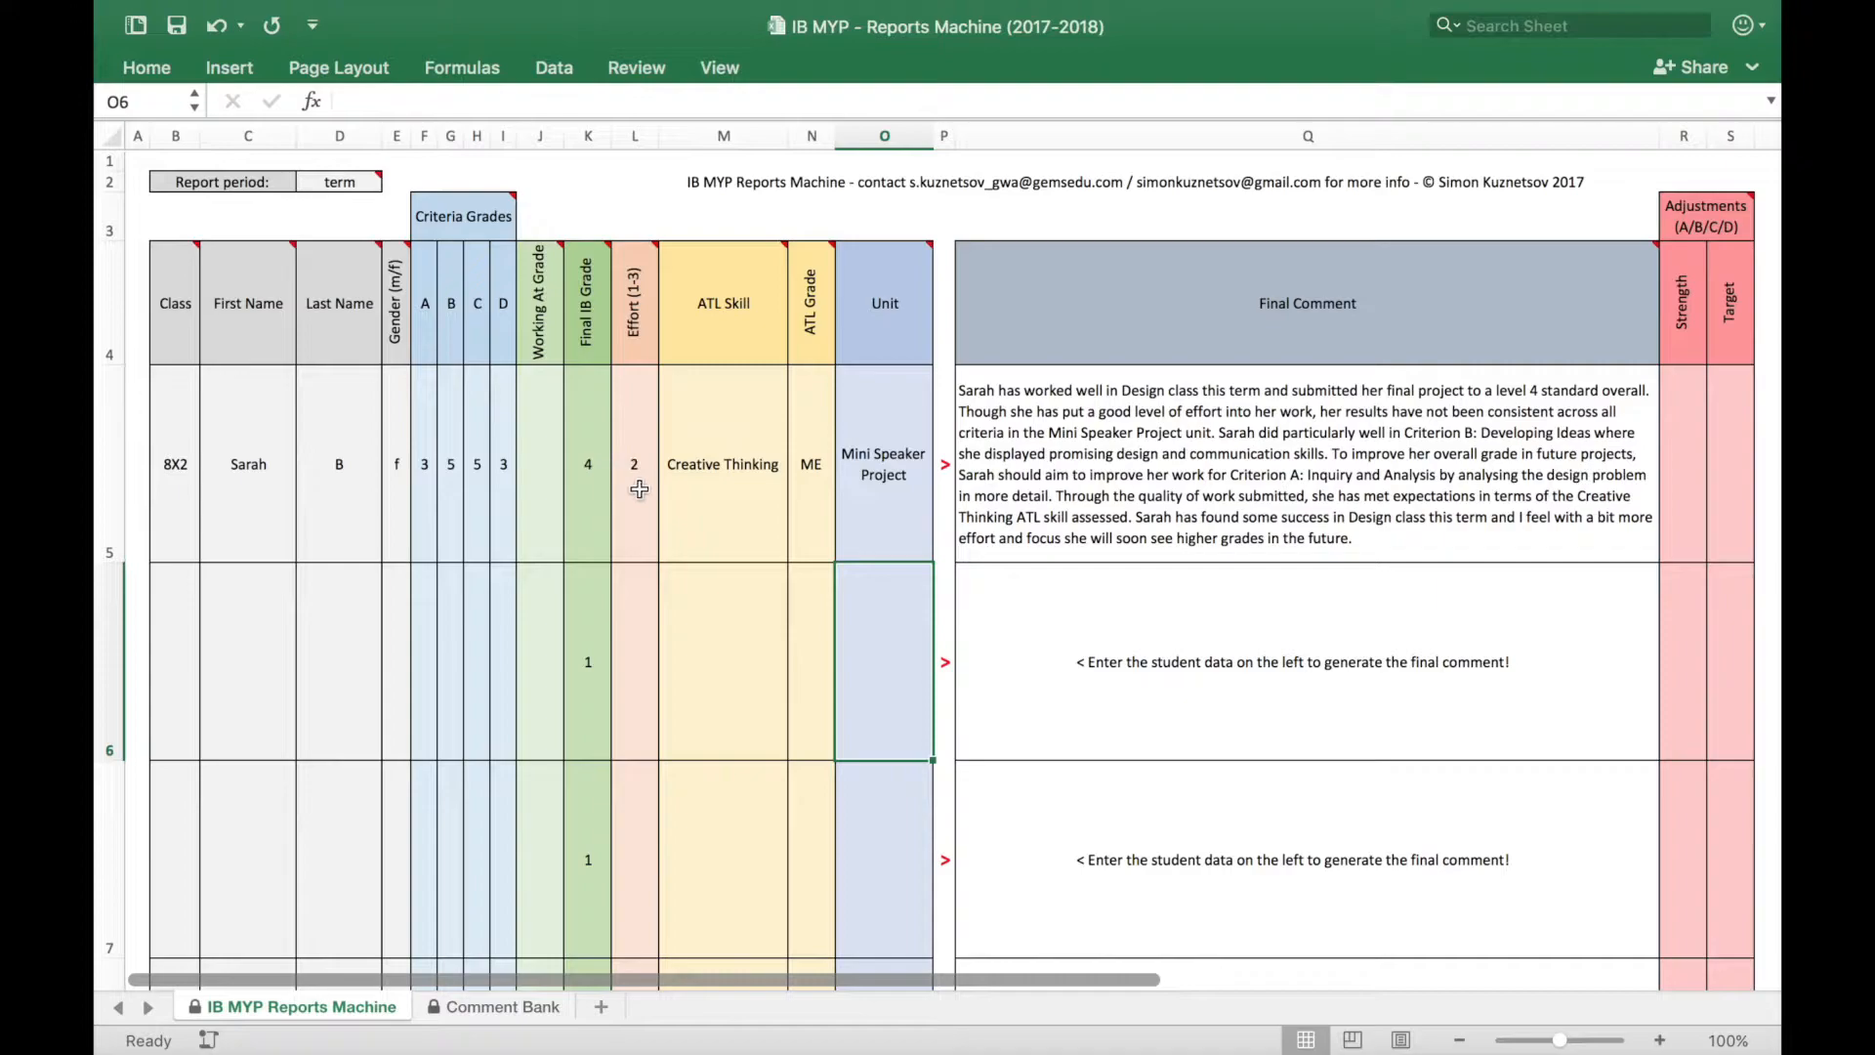
Review the effort, ATL skill, ATL grade and unit entries in row 5 against the generated final comment
{"action": "left_click", "coordinate": [637, 457]}
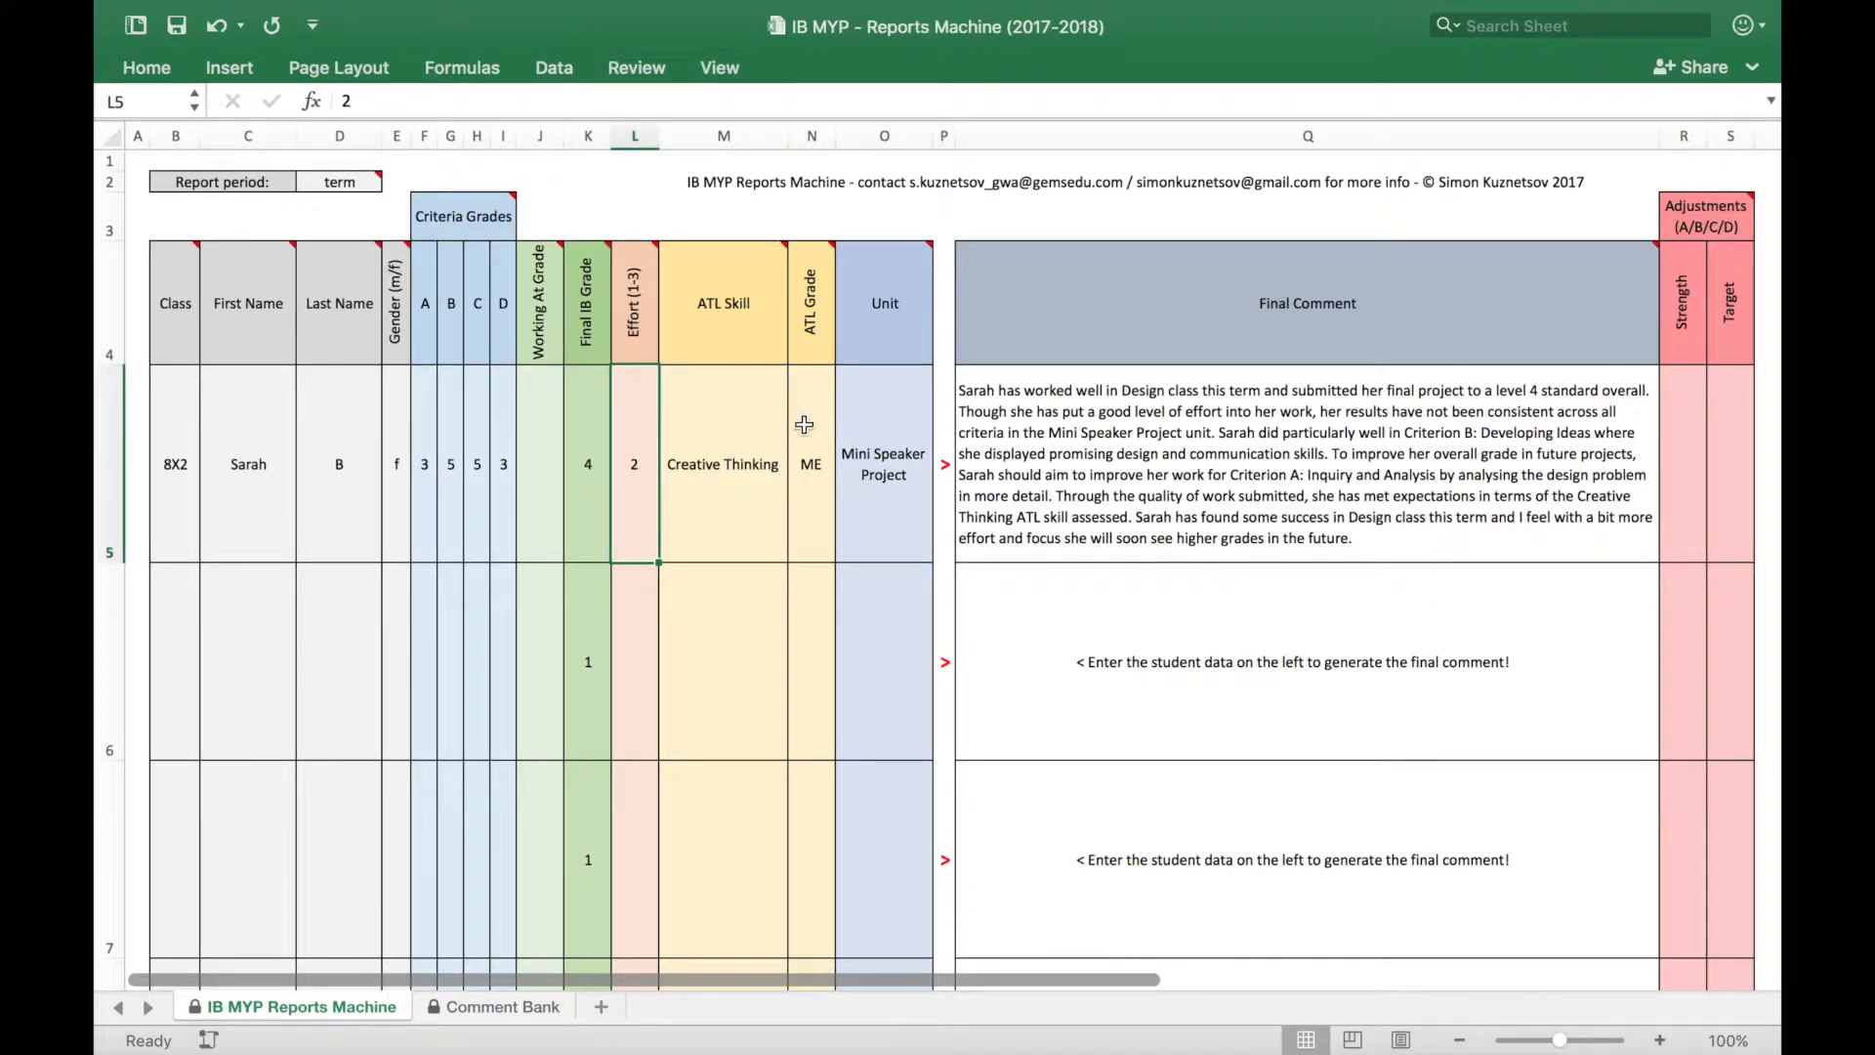
{"action": "left_click", "coordinate": [718, 498]}
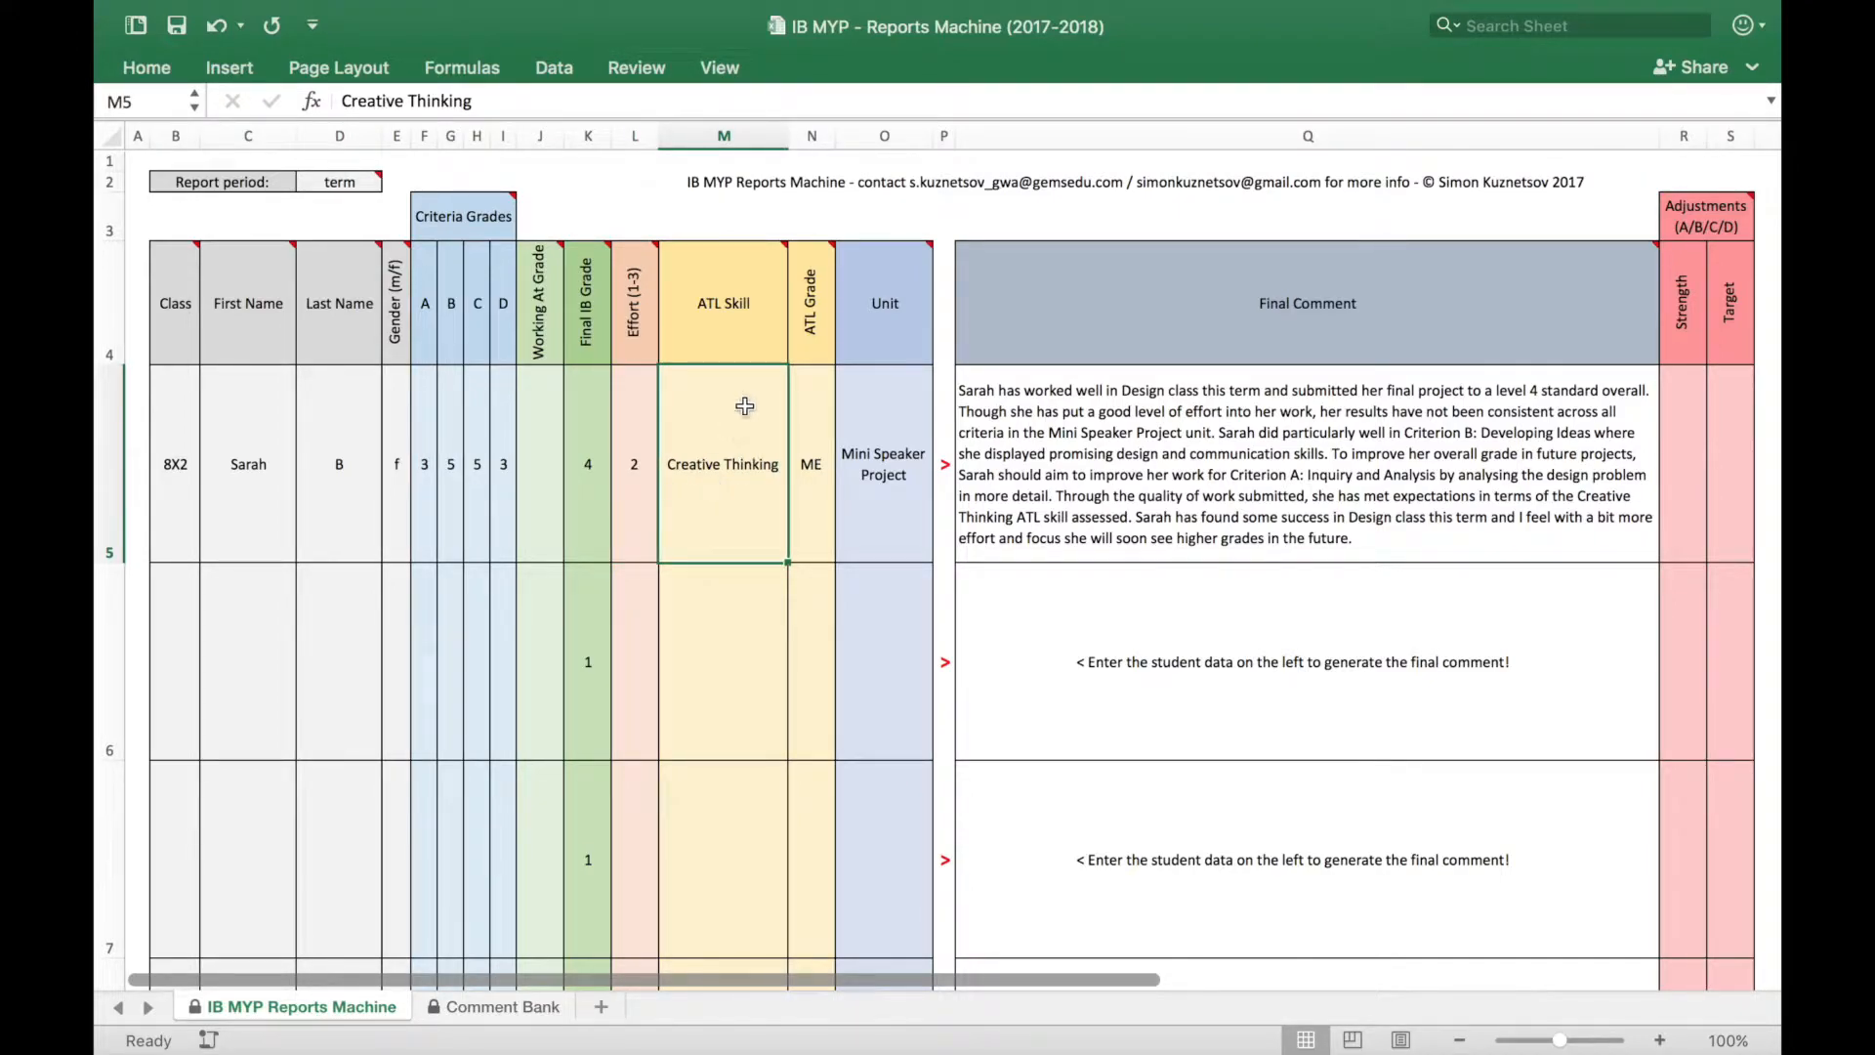
{"action": "left_click", "coordinate": [812, 493]}
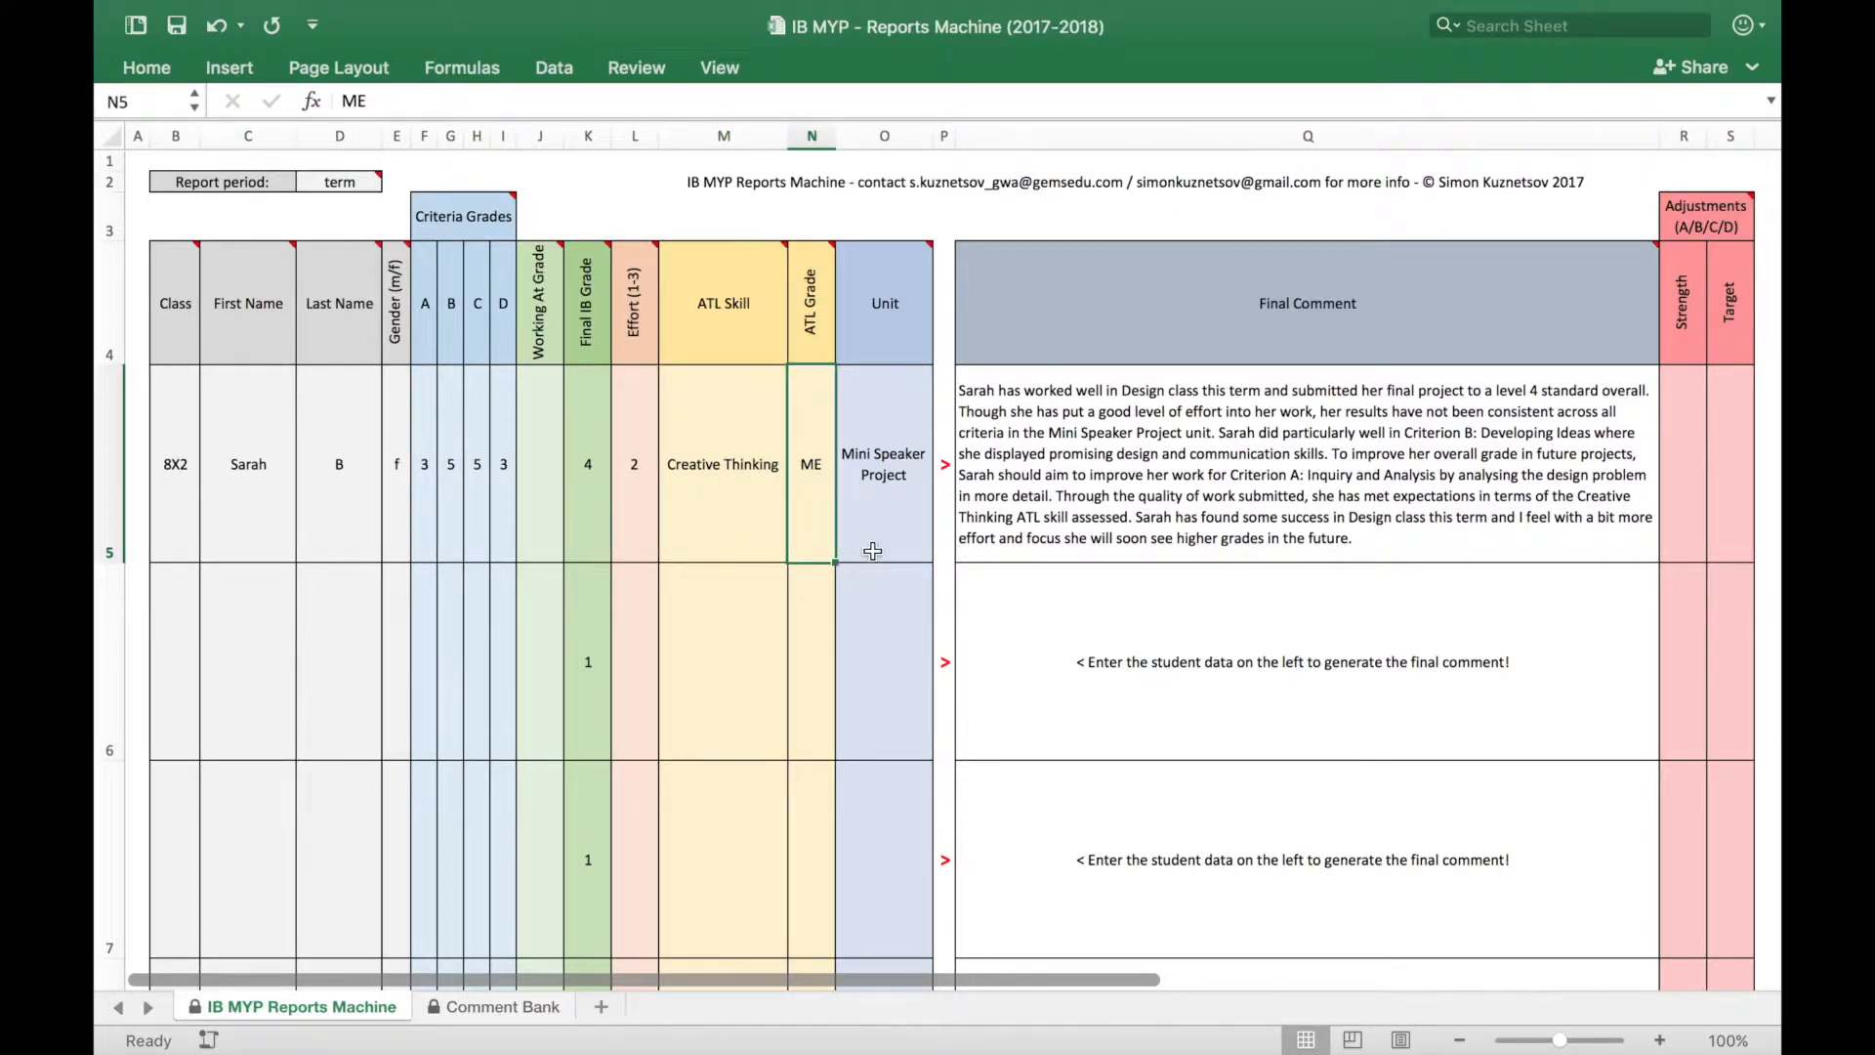
{"action": "left_click", "coordinate": [881, 517]}
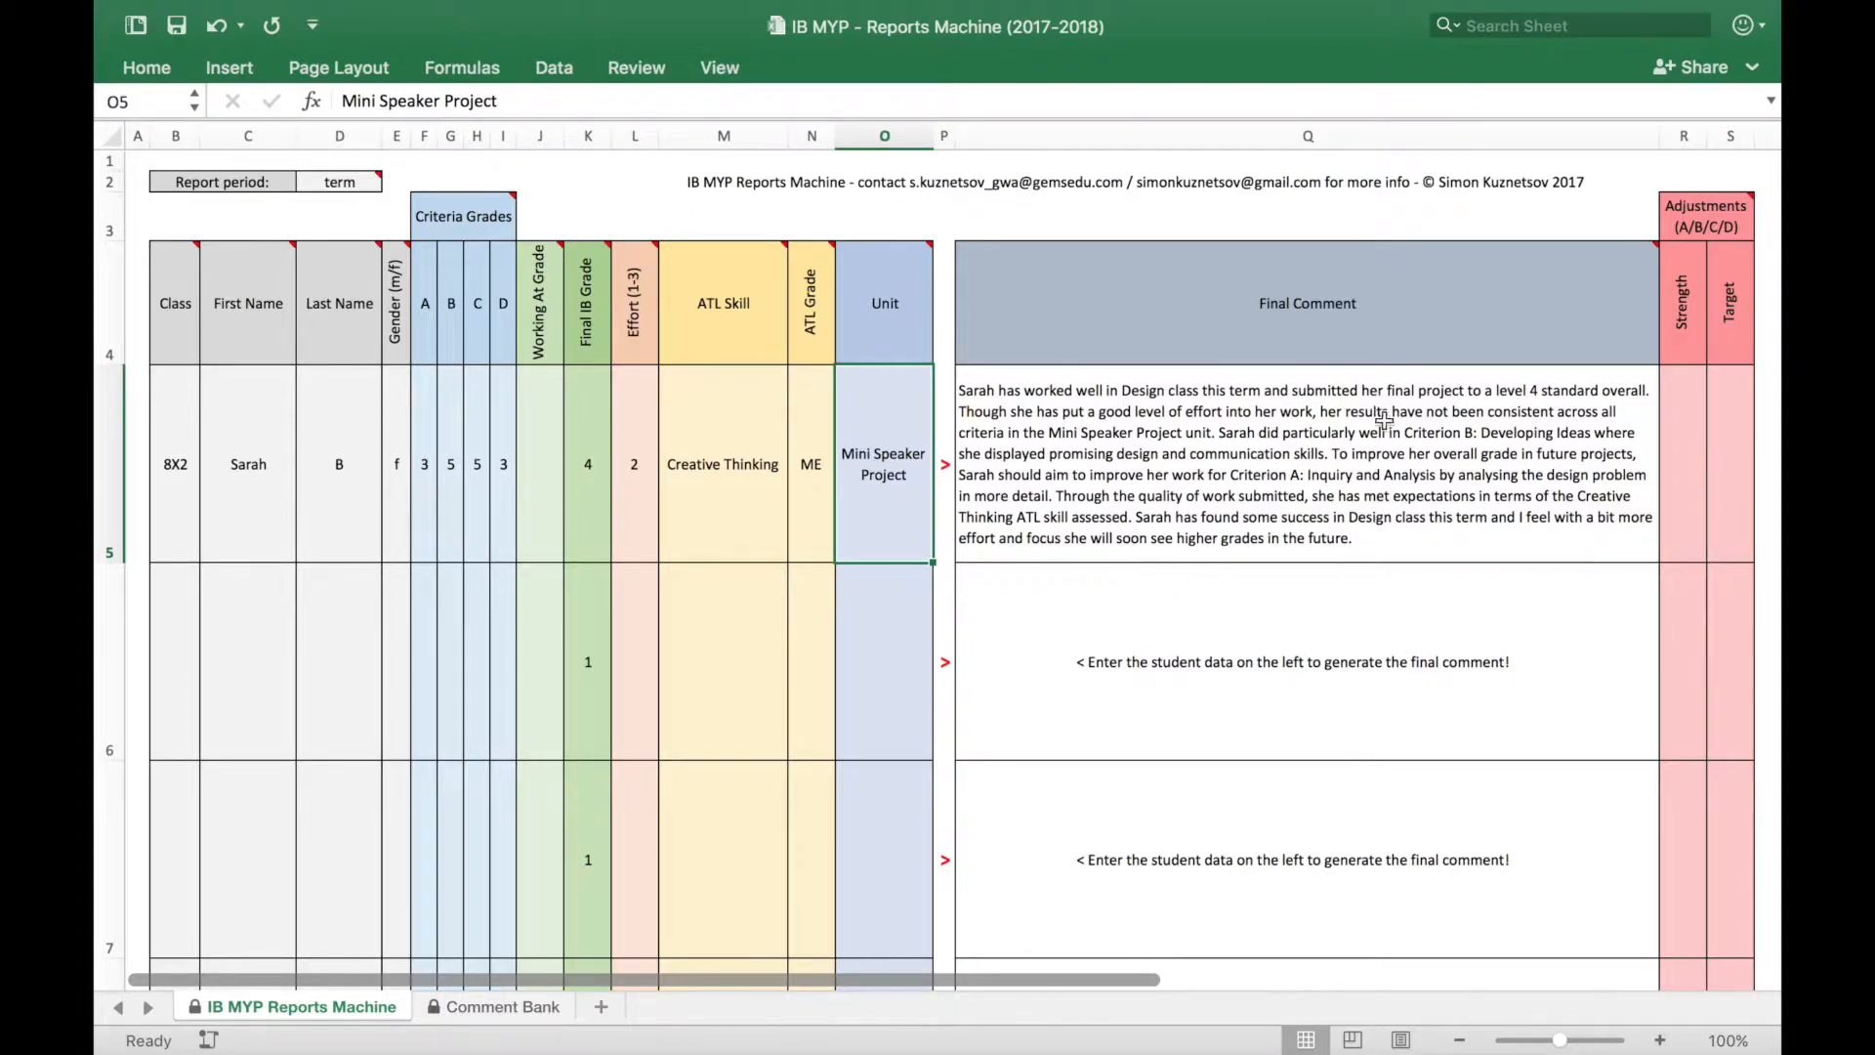
{"action": "left_click", "coordinate": [1308, 512]}
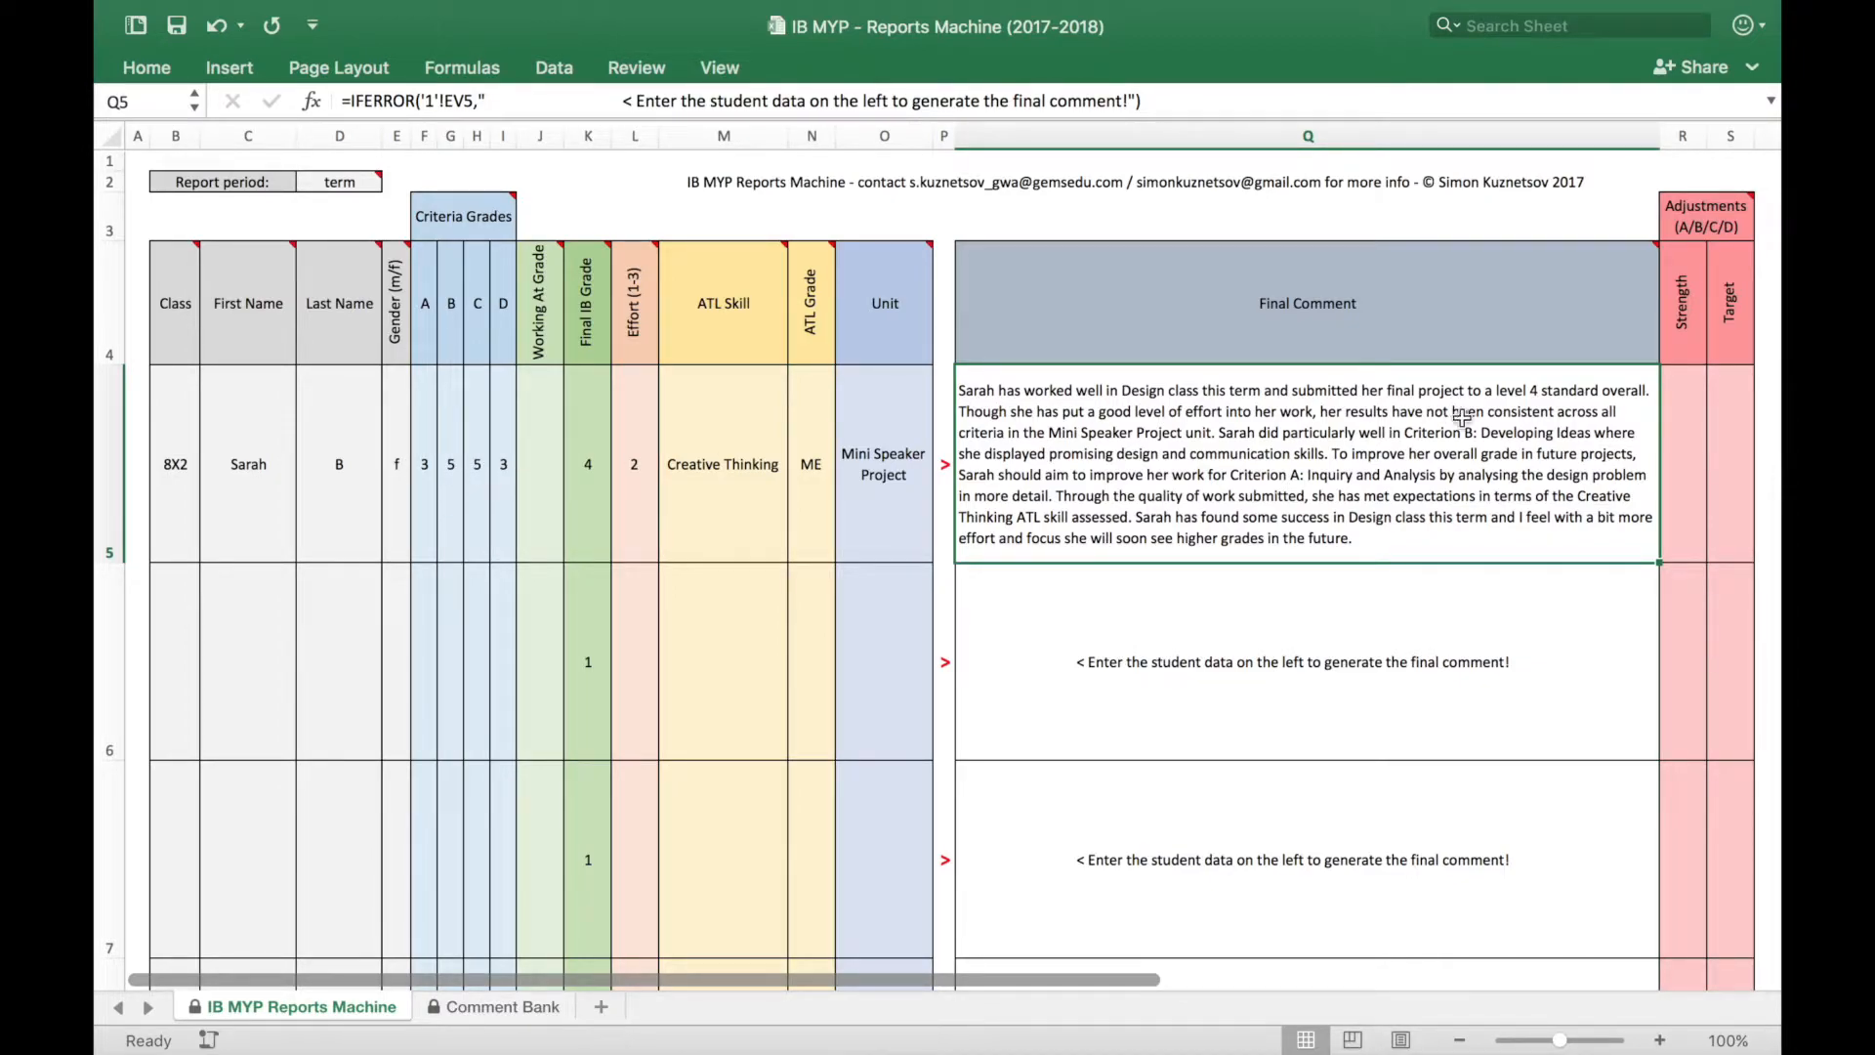
Adjust the row 5 comment to use criterion C as the strength and criterion D as the target
{"action": "left_click", "coordinate": [1684, 459]}
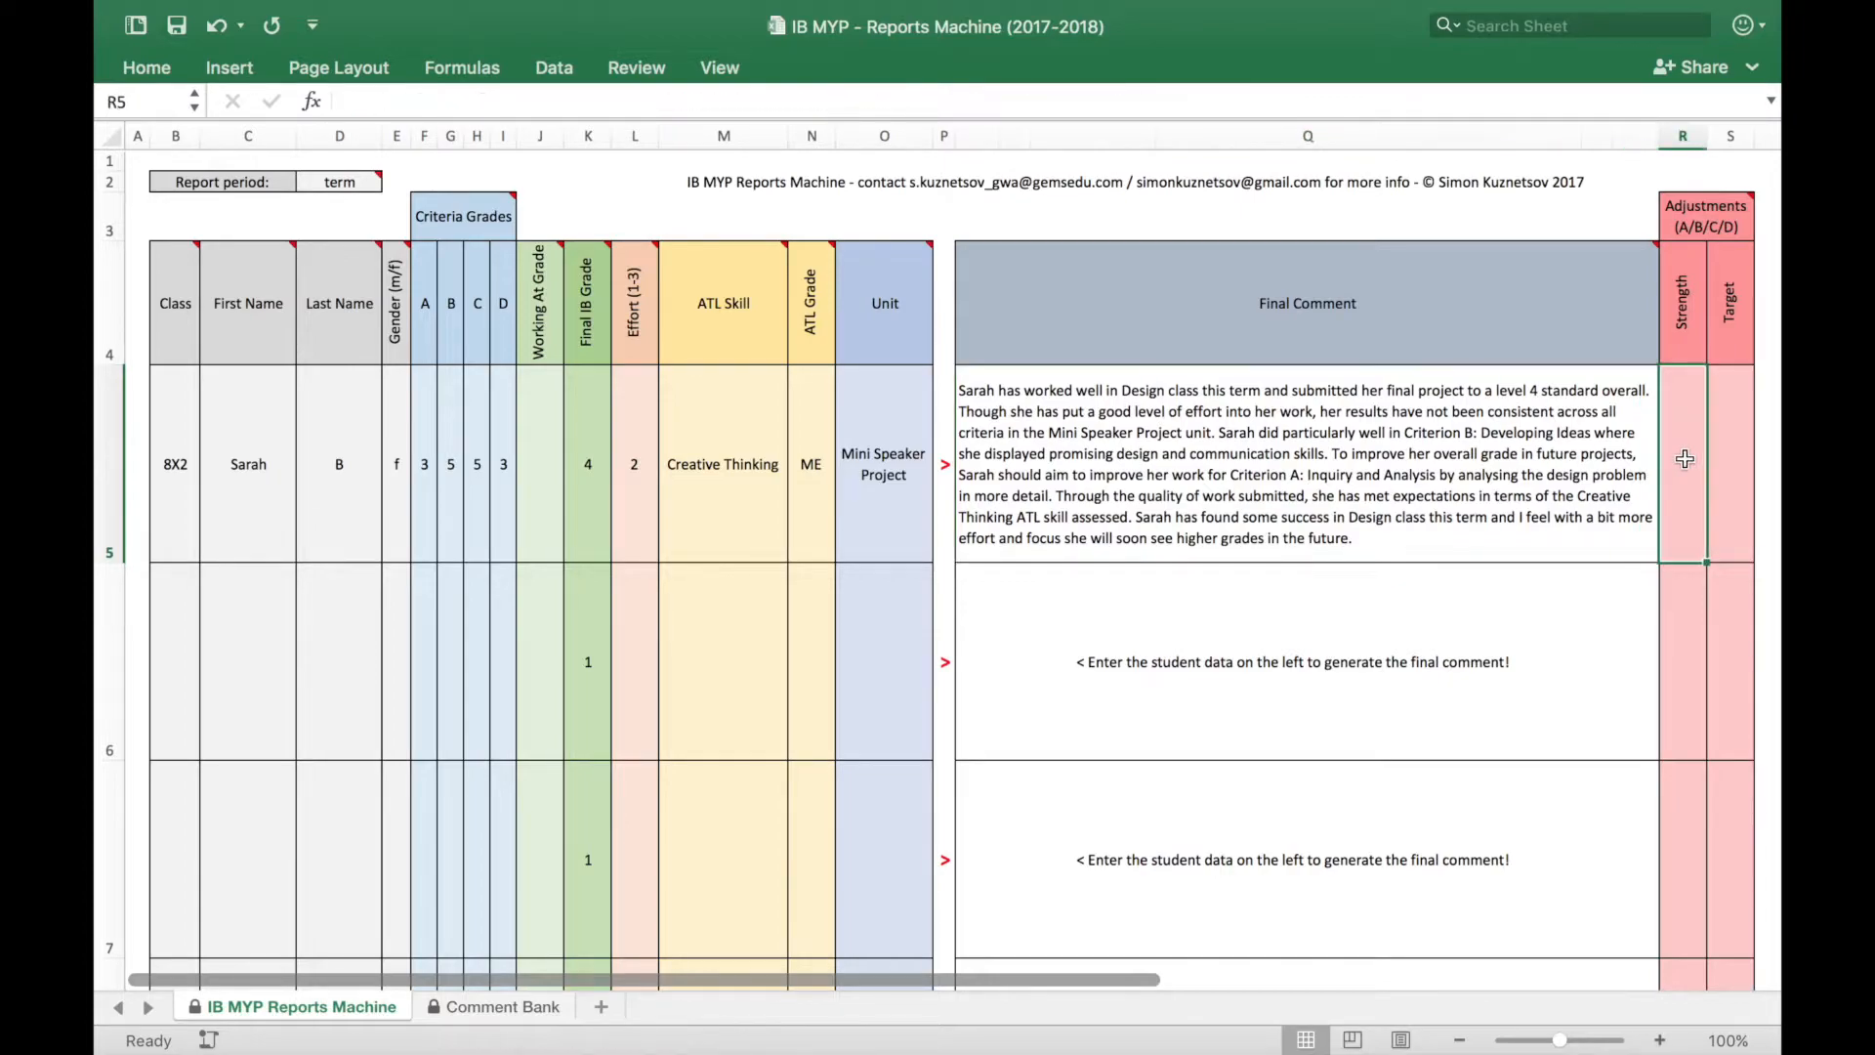
{"action": "type", "text": "C"}
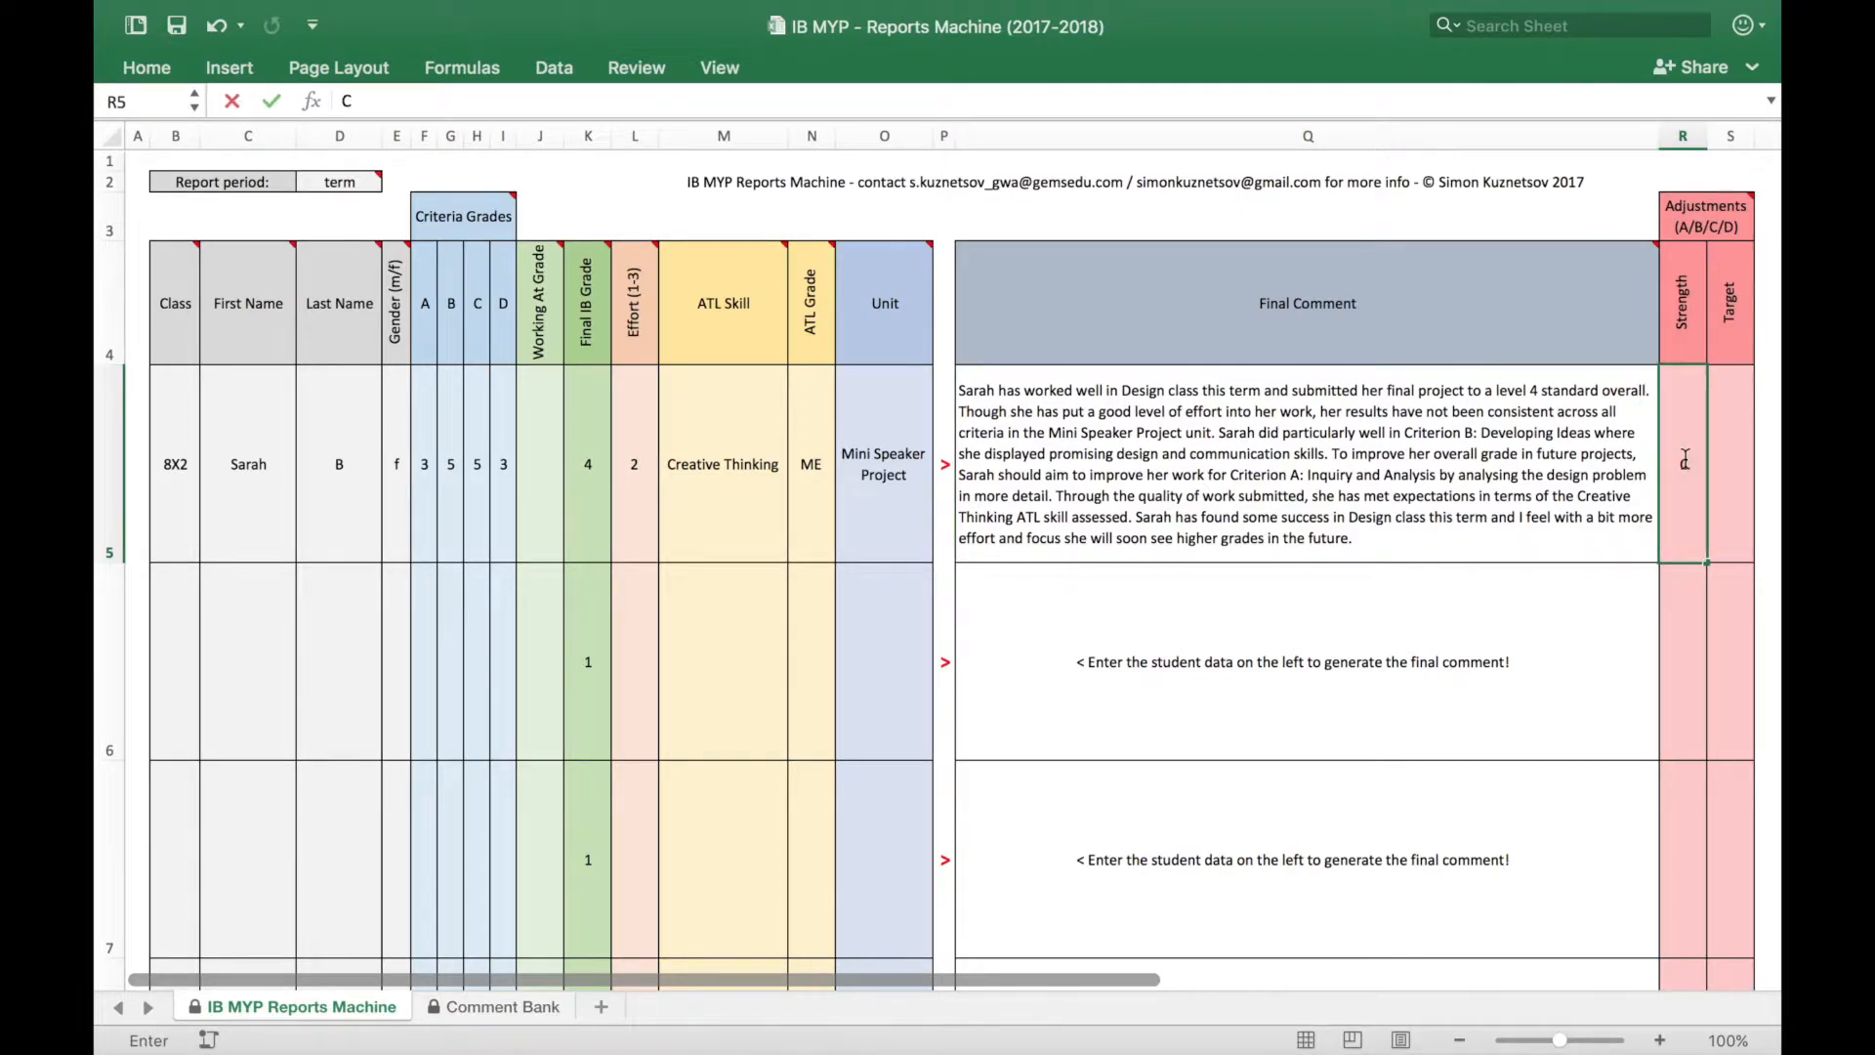
{"action": "key", "text": "Tab"}
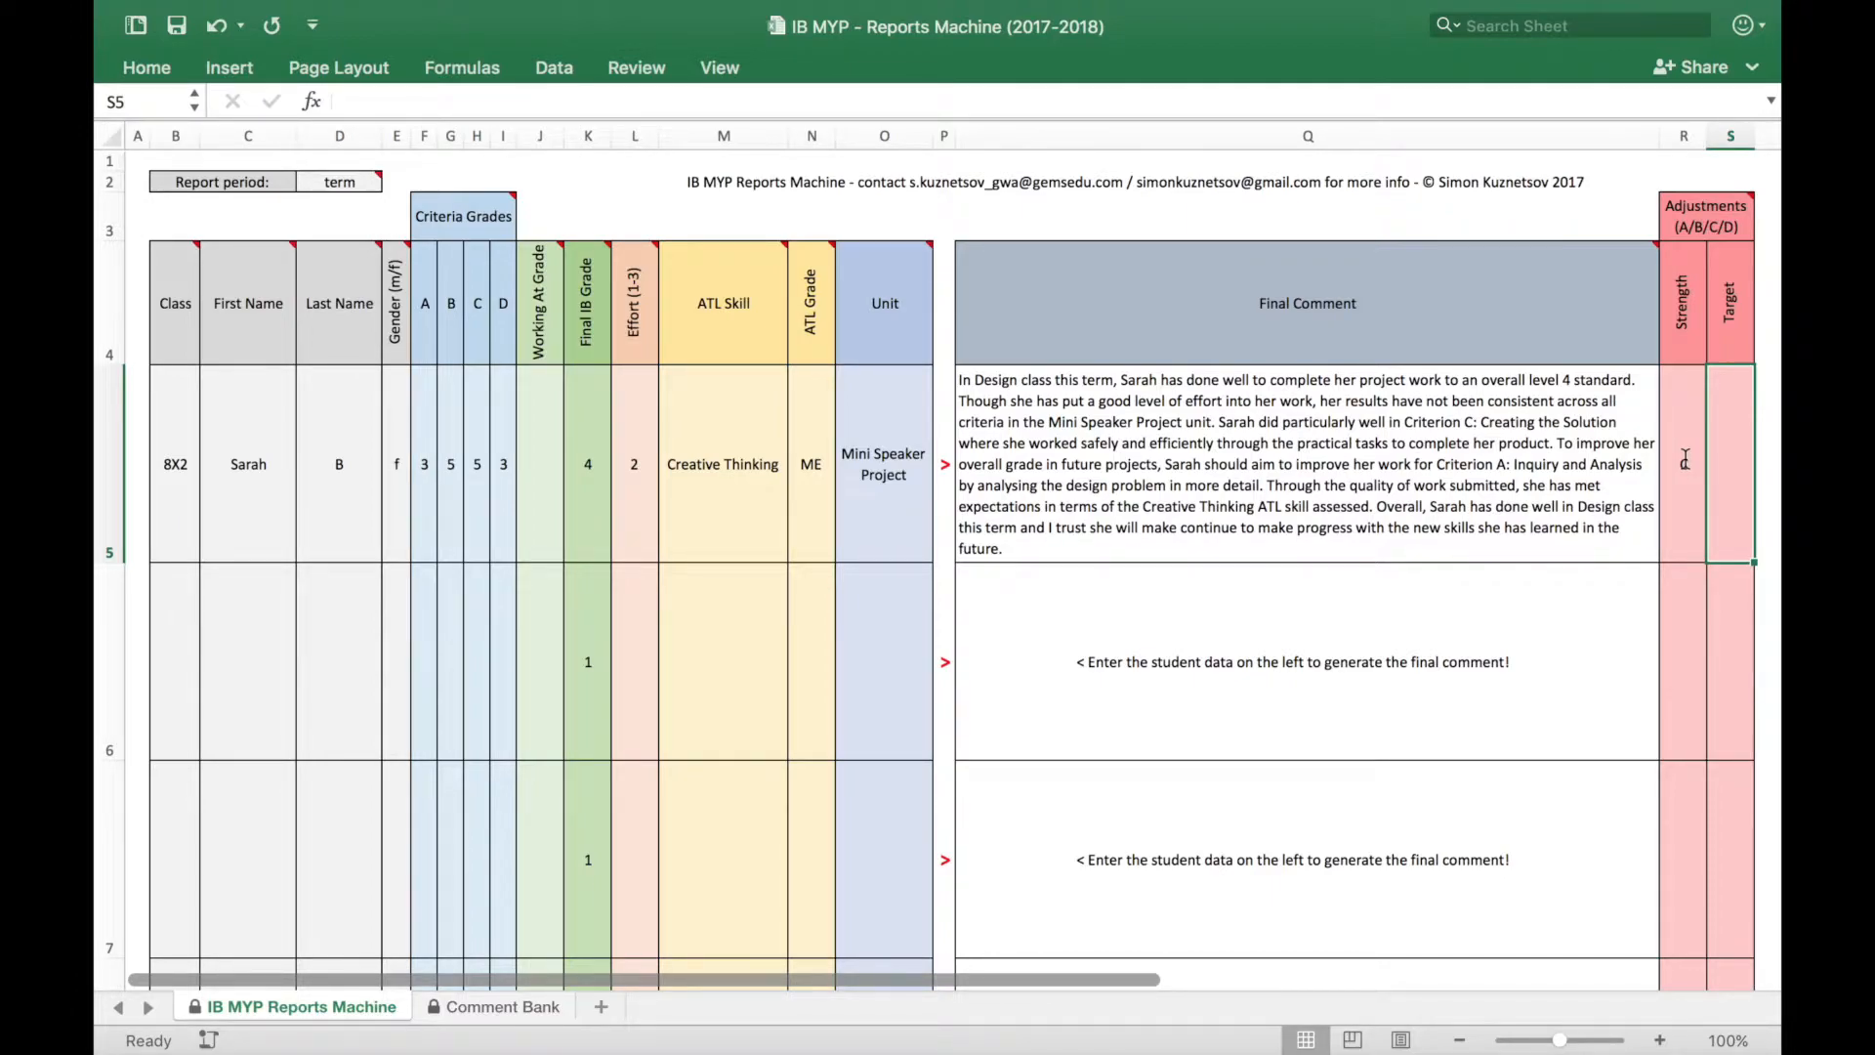
{"action": "type", "text": "D"}
{"action": "key", "text": "Return"}
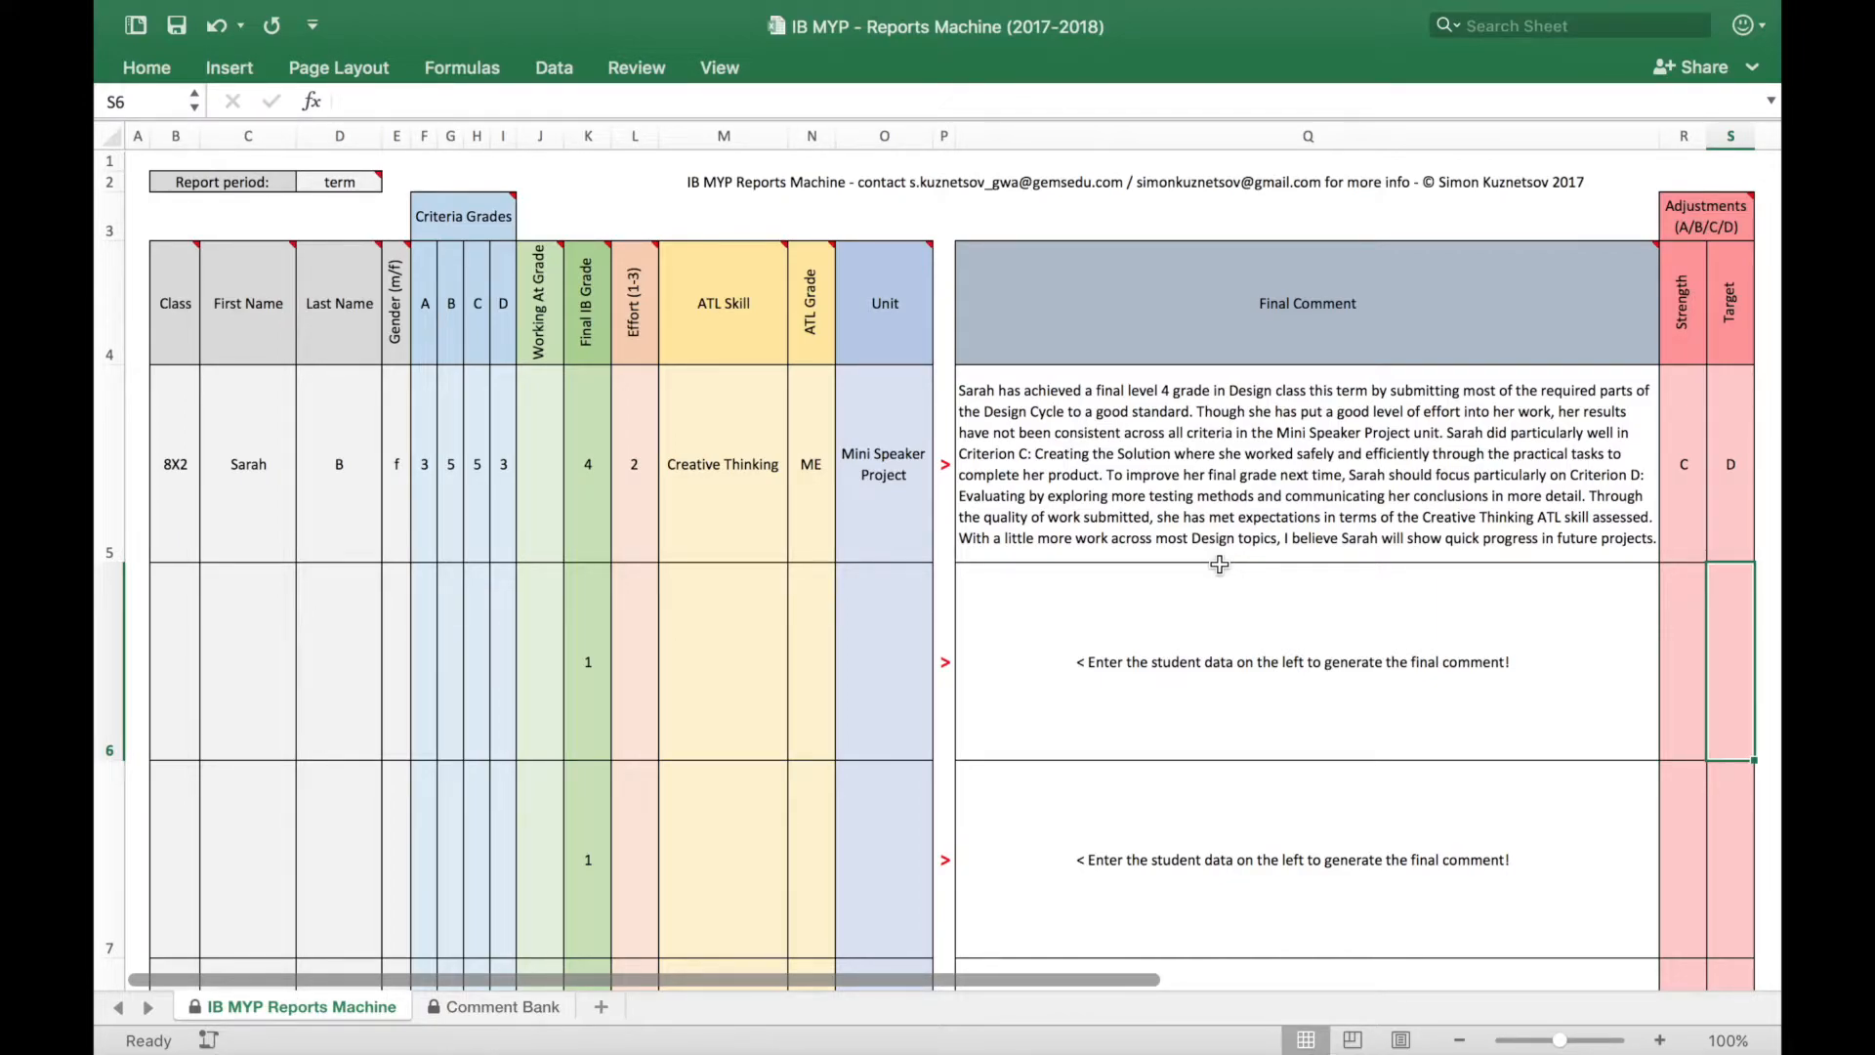
Recalculate the sheet repeatedly to generate alternative wordings of the row 5 final comment
{"action": "key", "text": "F9"}
{"action": "key", "text": "F9"}
{"action": "key", "text": "F9"}
{"action": "key", "text": "F9"}
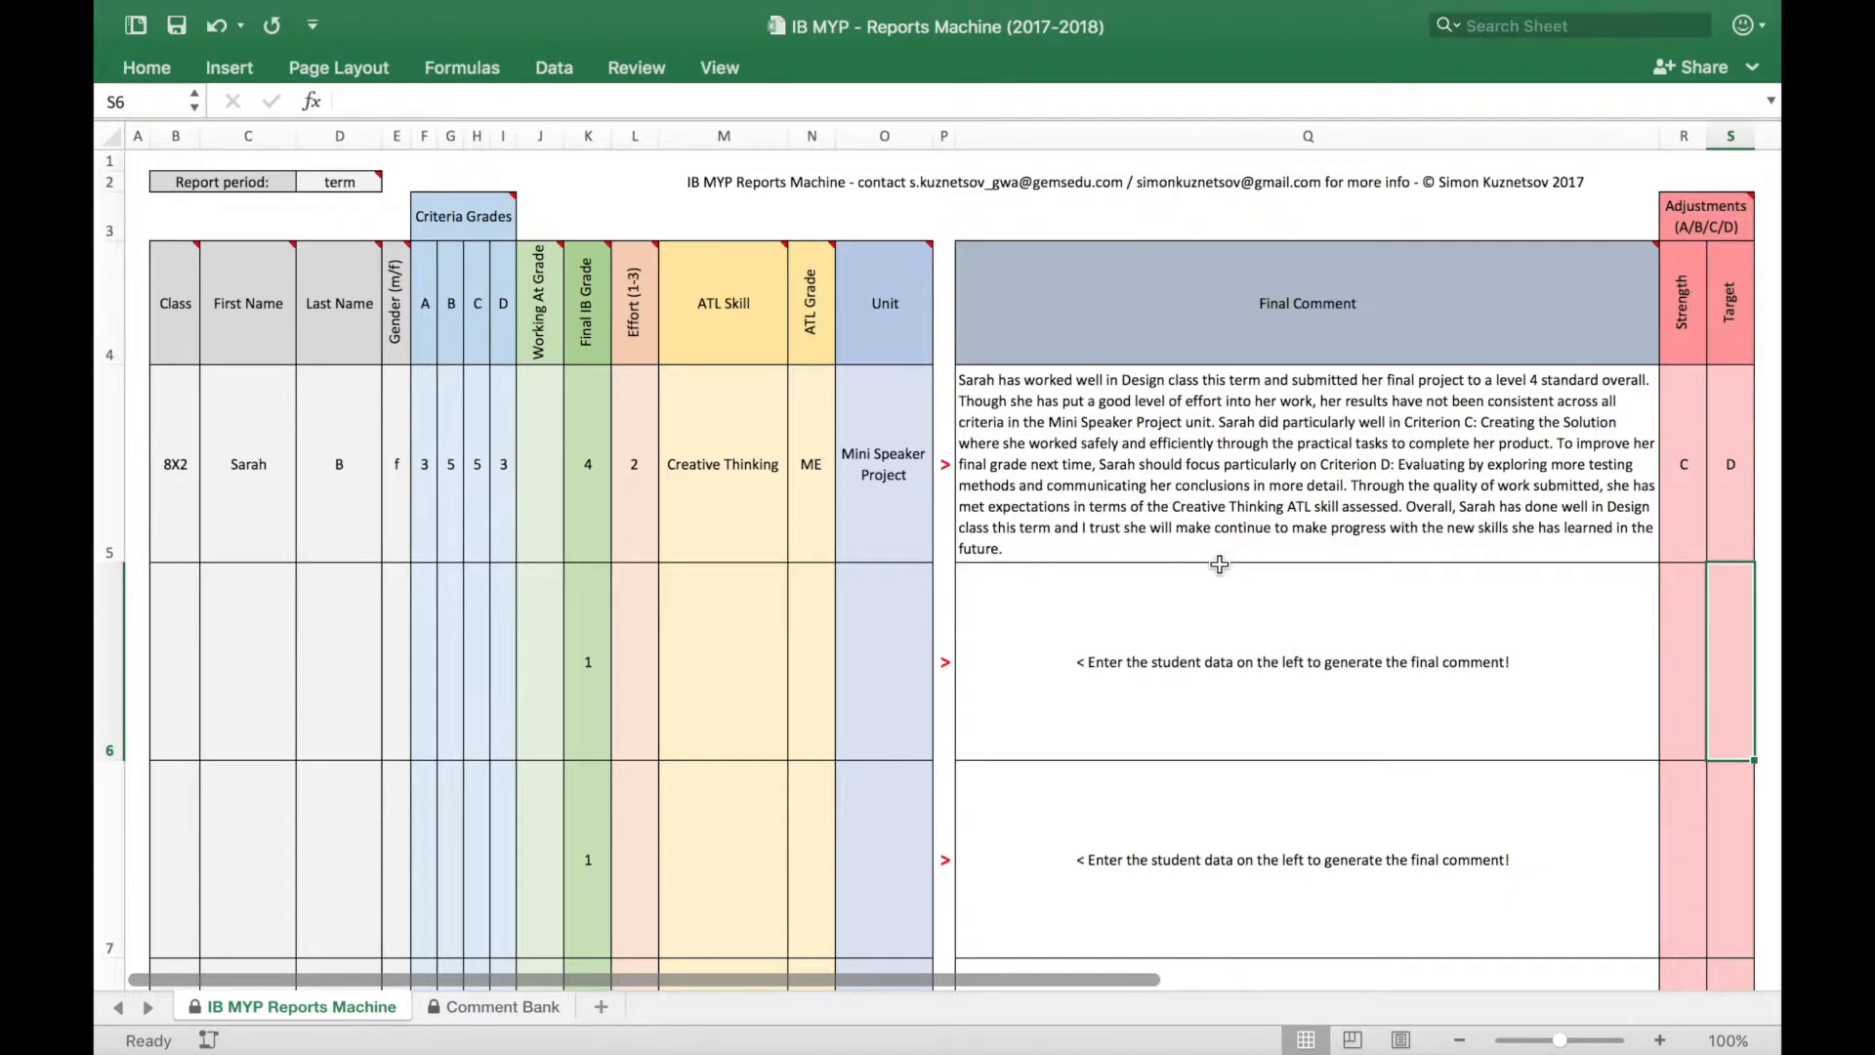
{"action": "key", "text": "F9"}
{"action": "key", "text": "F9"}
{"action": "key", "text": "F9"}
{"action": "key", "text": "F9"}
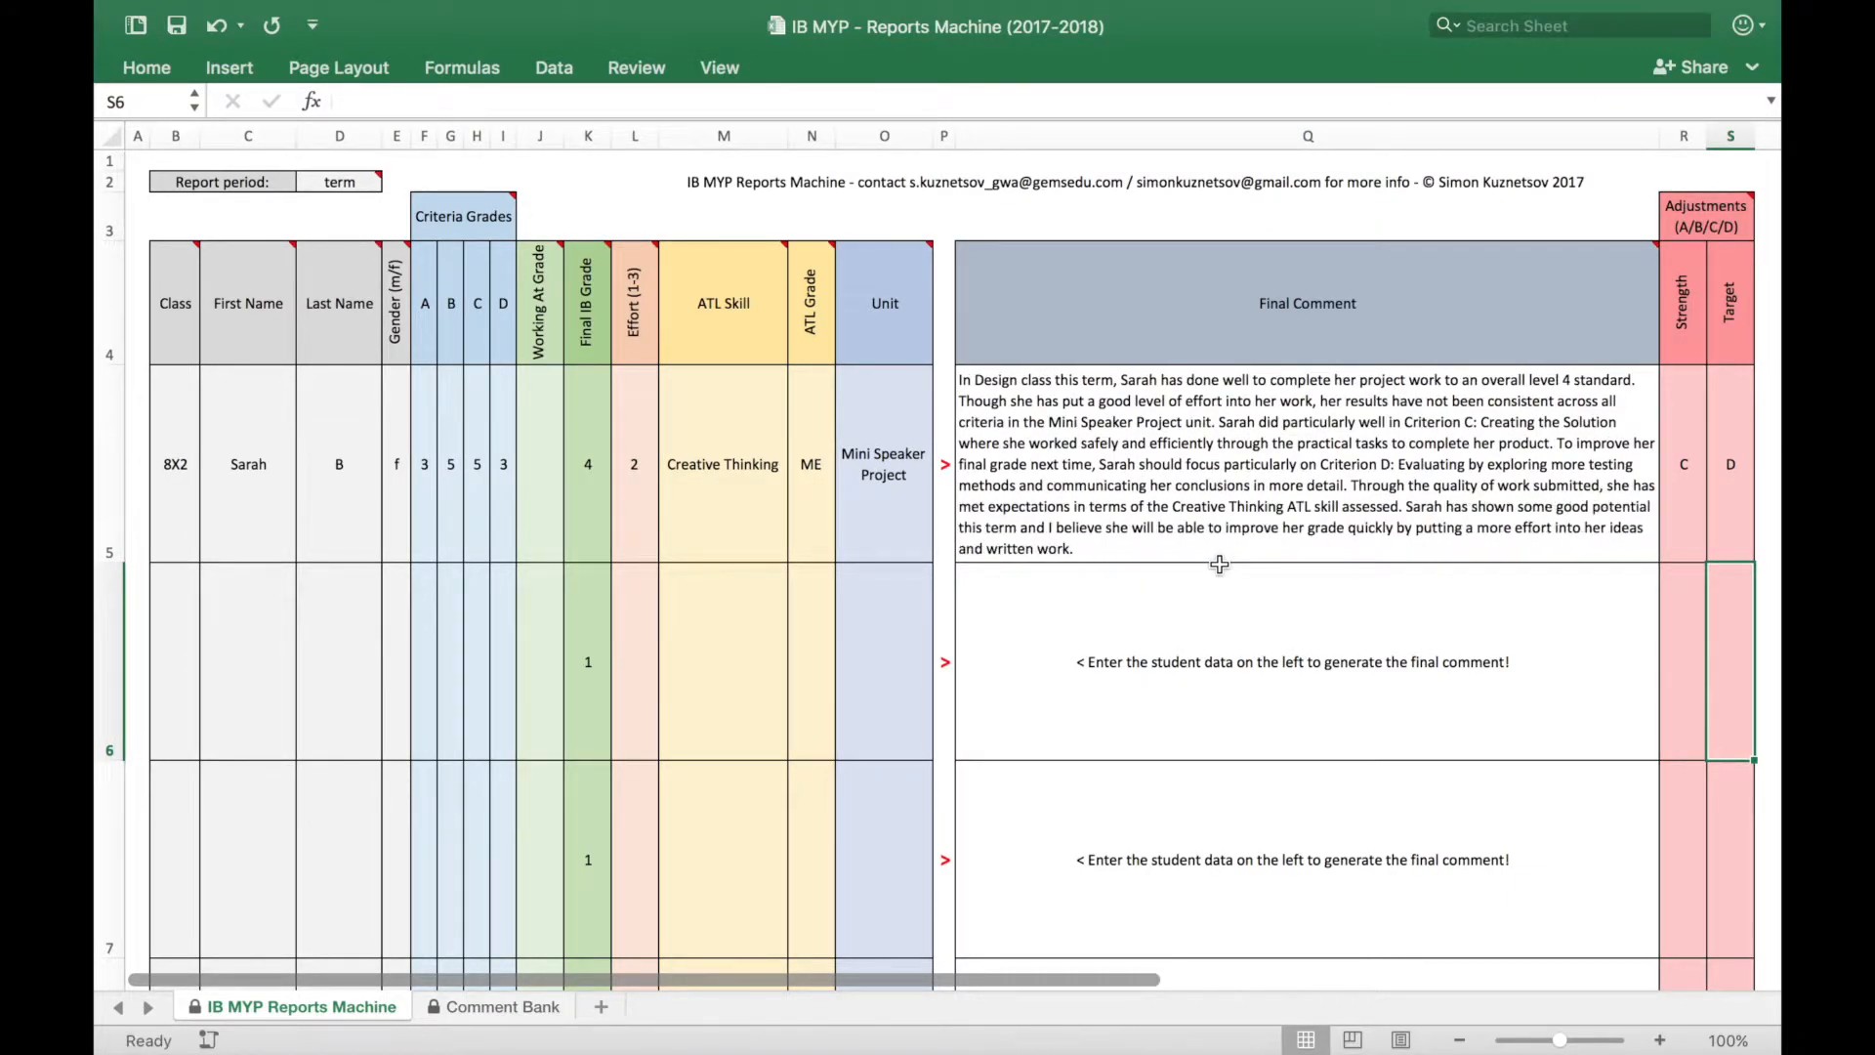
{"action": "key", "text": "F9"}
{"action": "key", "text": "F9"}
{"action": "key", "text": "F9"}
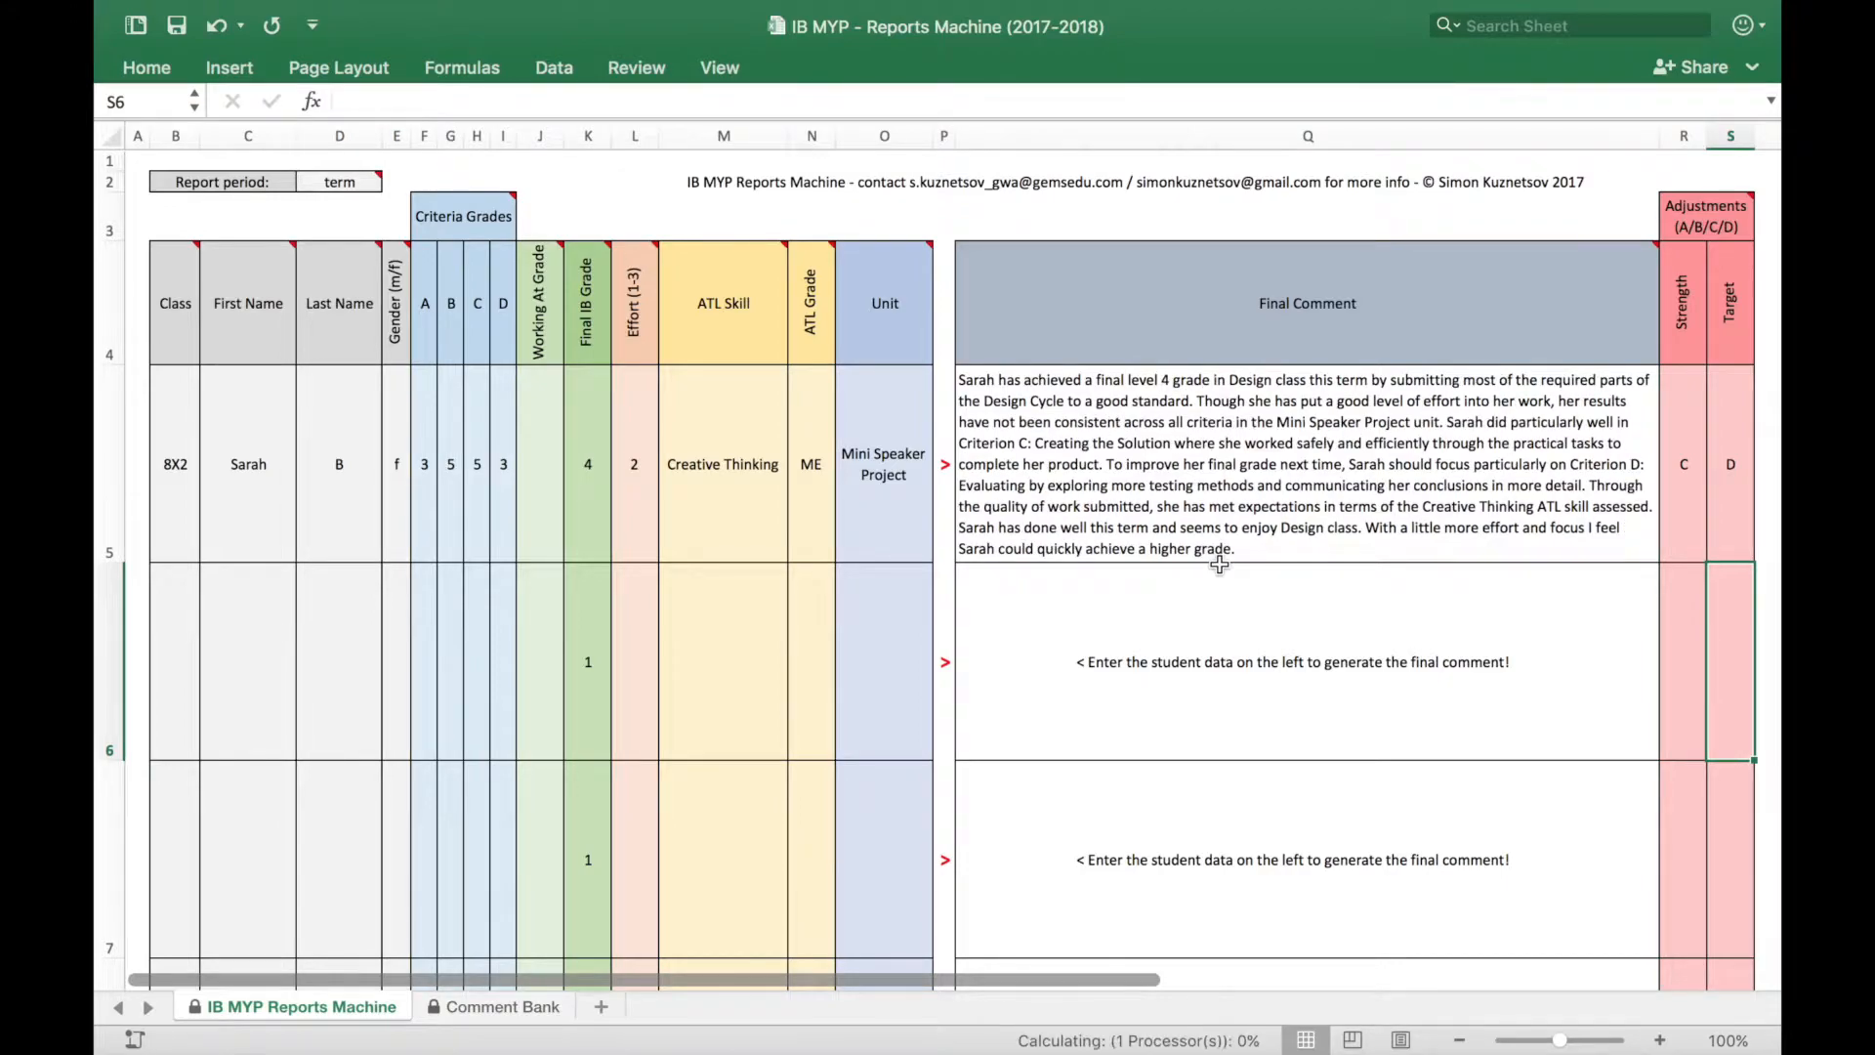
{"action": "key", "text": "F9"}
{"action": "key", "text": "F9"}
{"action": "key", "text": "F9"}
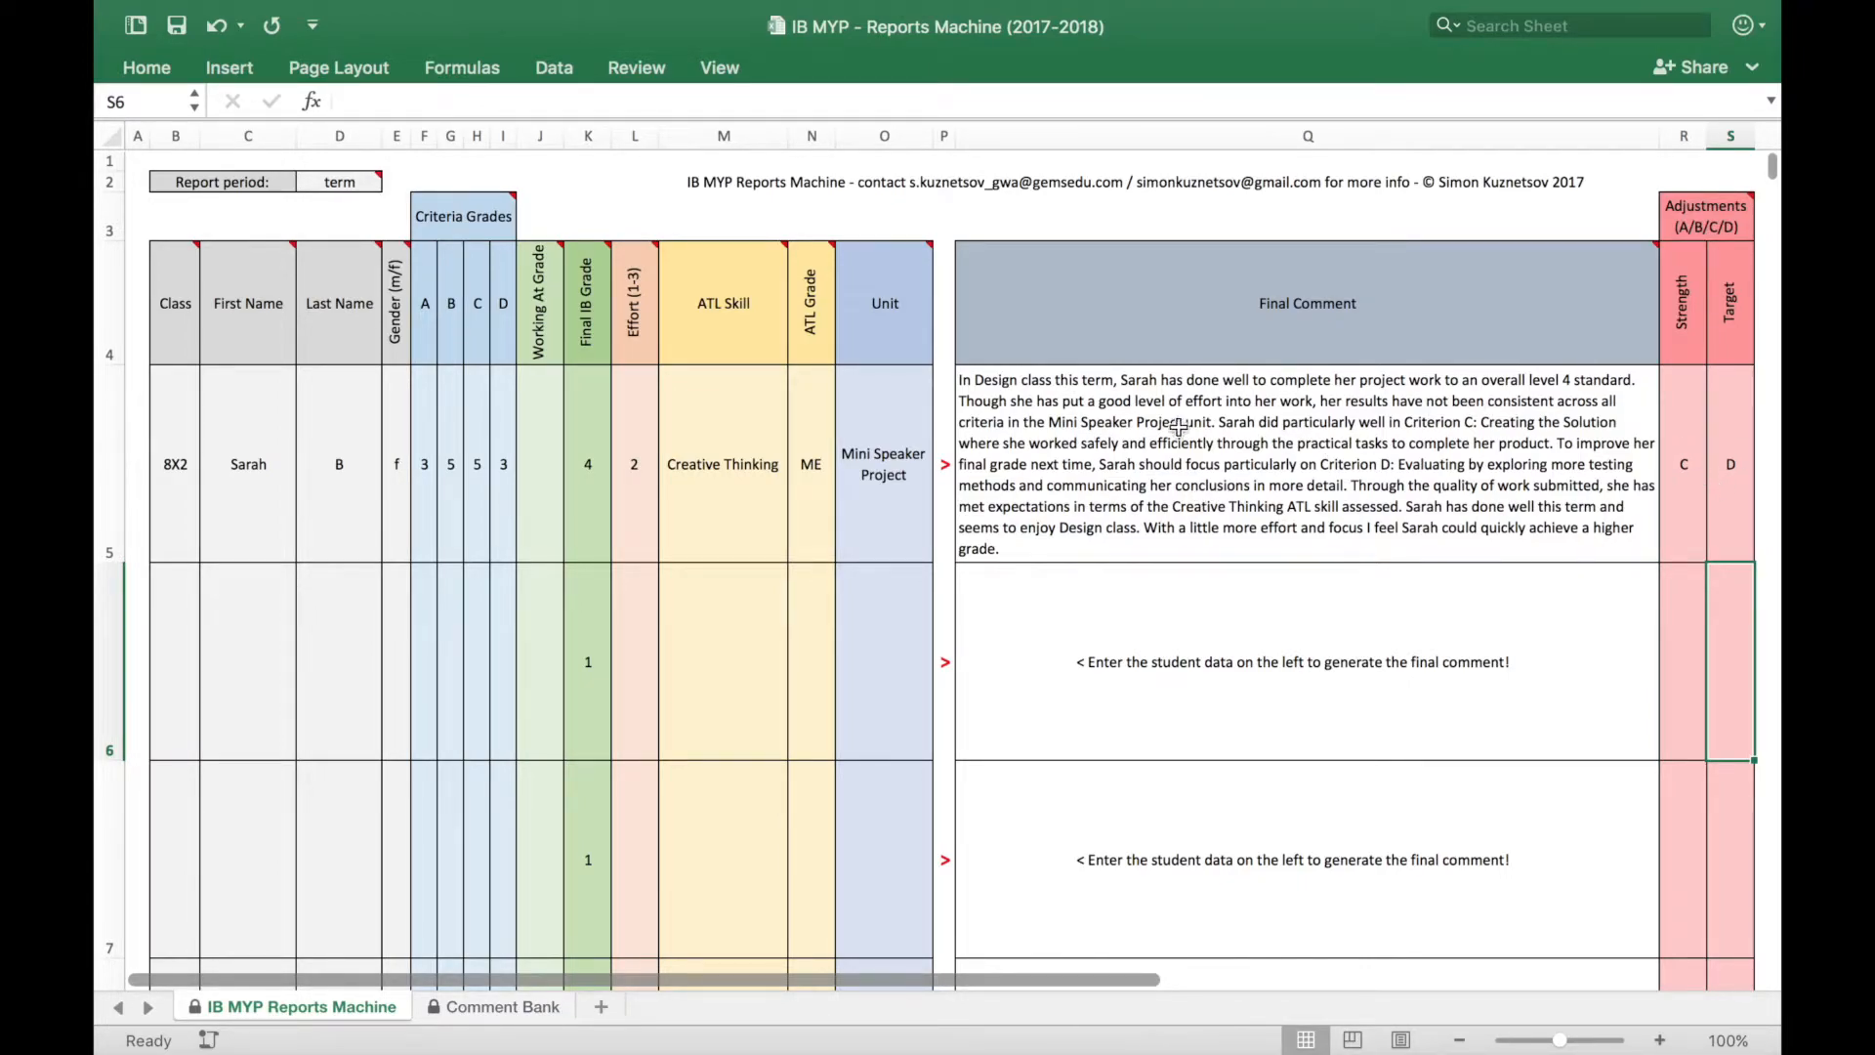
Fill the class, ATL skill and unit entries from row 5 down through row 7
{"action": "left_click", "coordinate": [182, 430]}
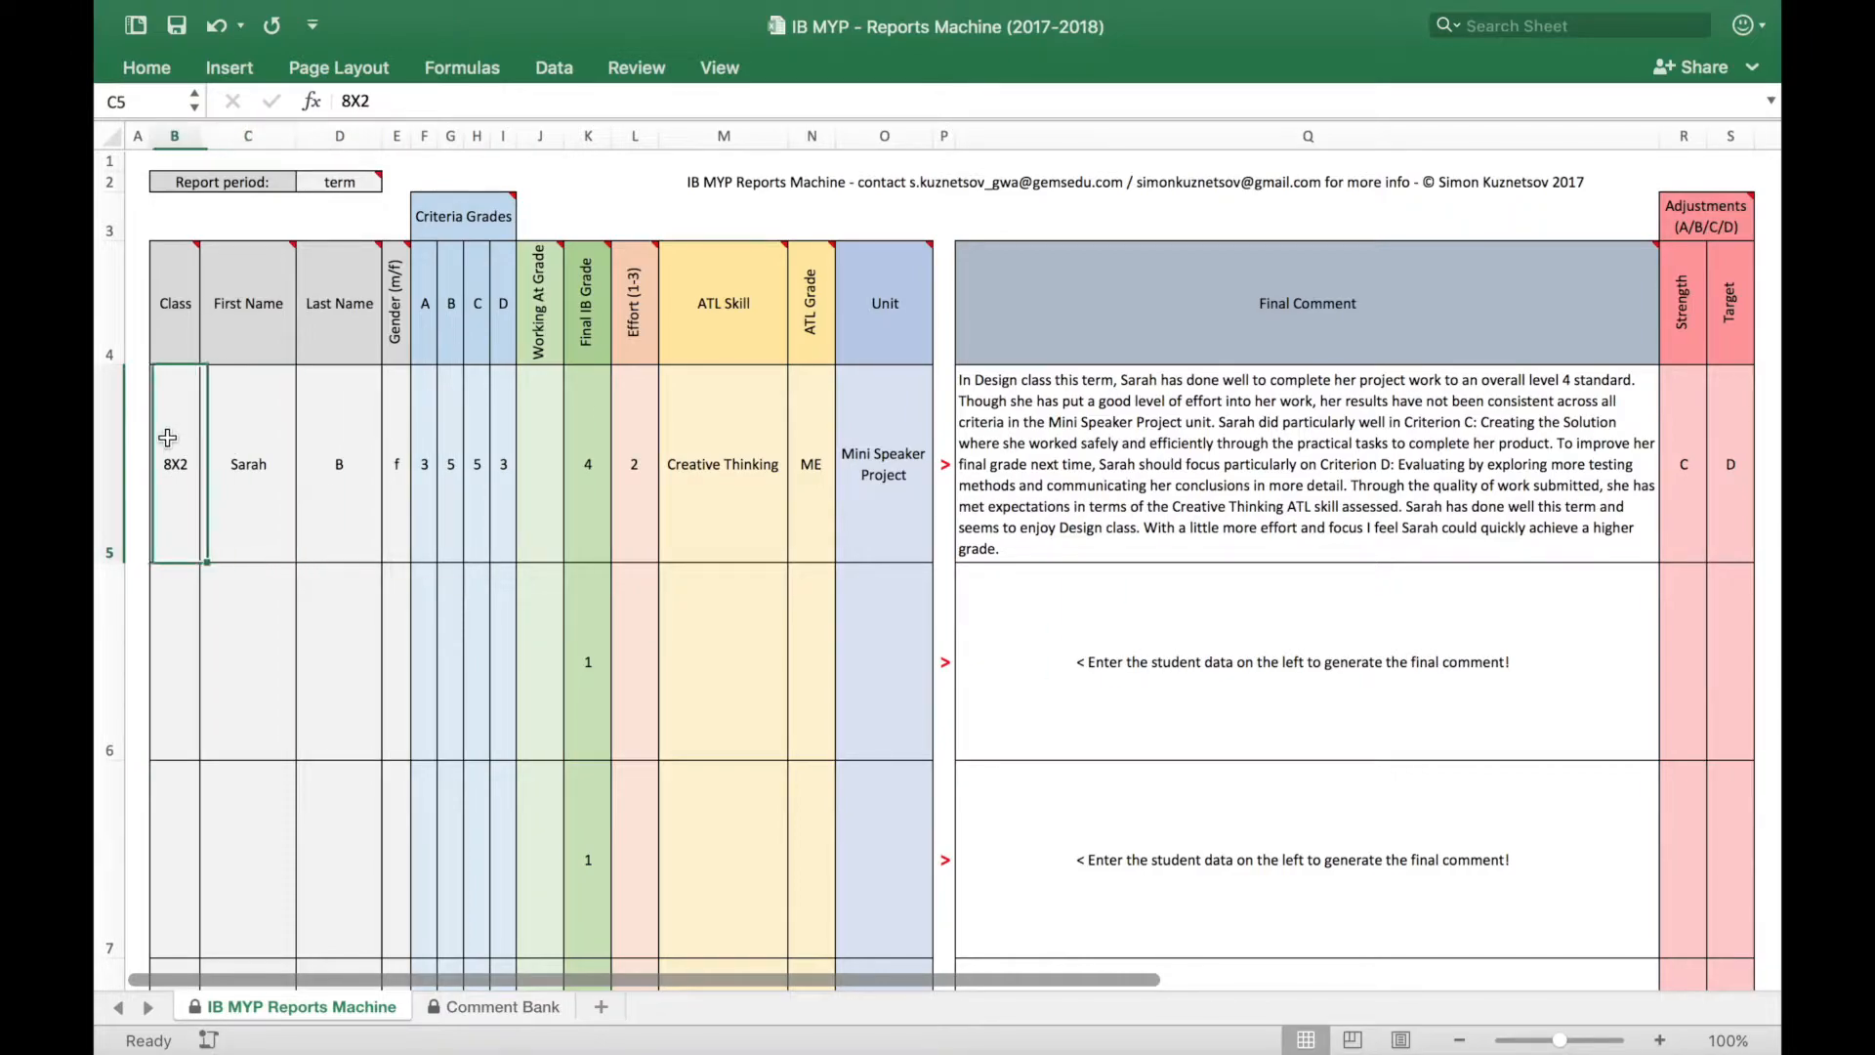
{"action": "left_click_drag", "start_coordinate": [199, 563], "coordinate": [190, 952]}
{"action": "left_click", "coordinate": [723, 515]}
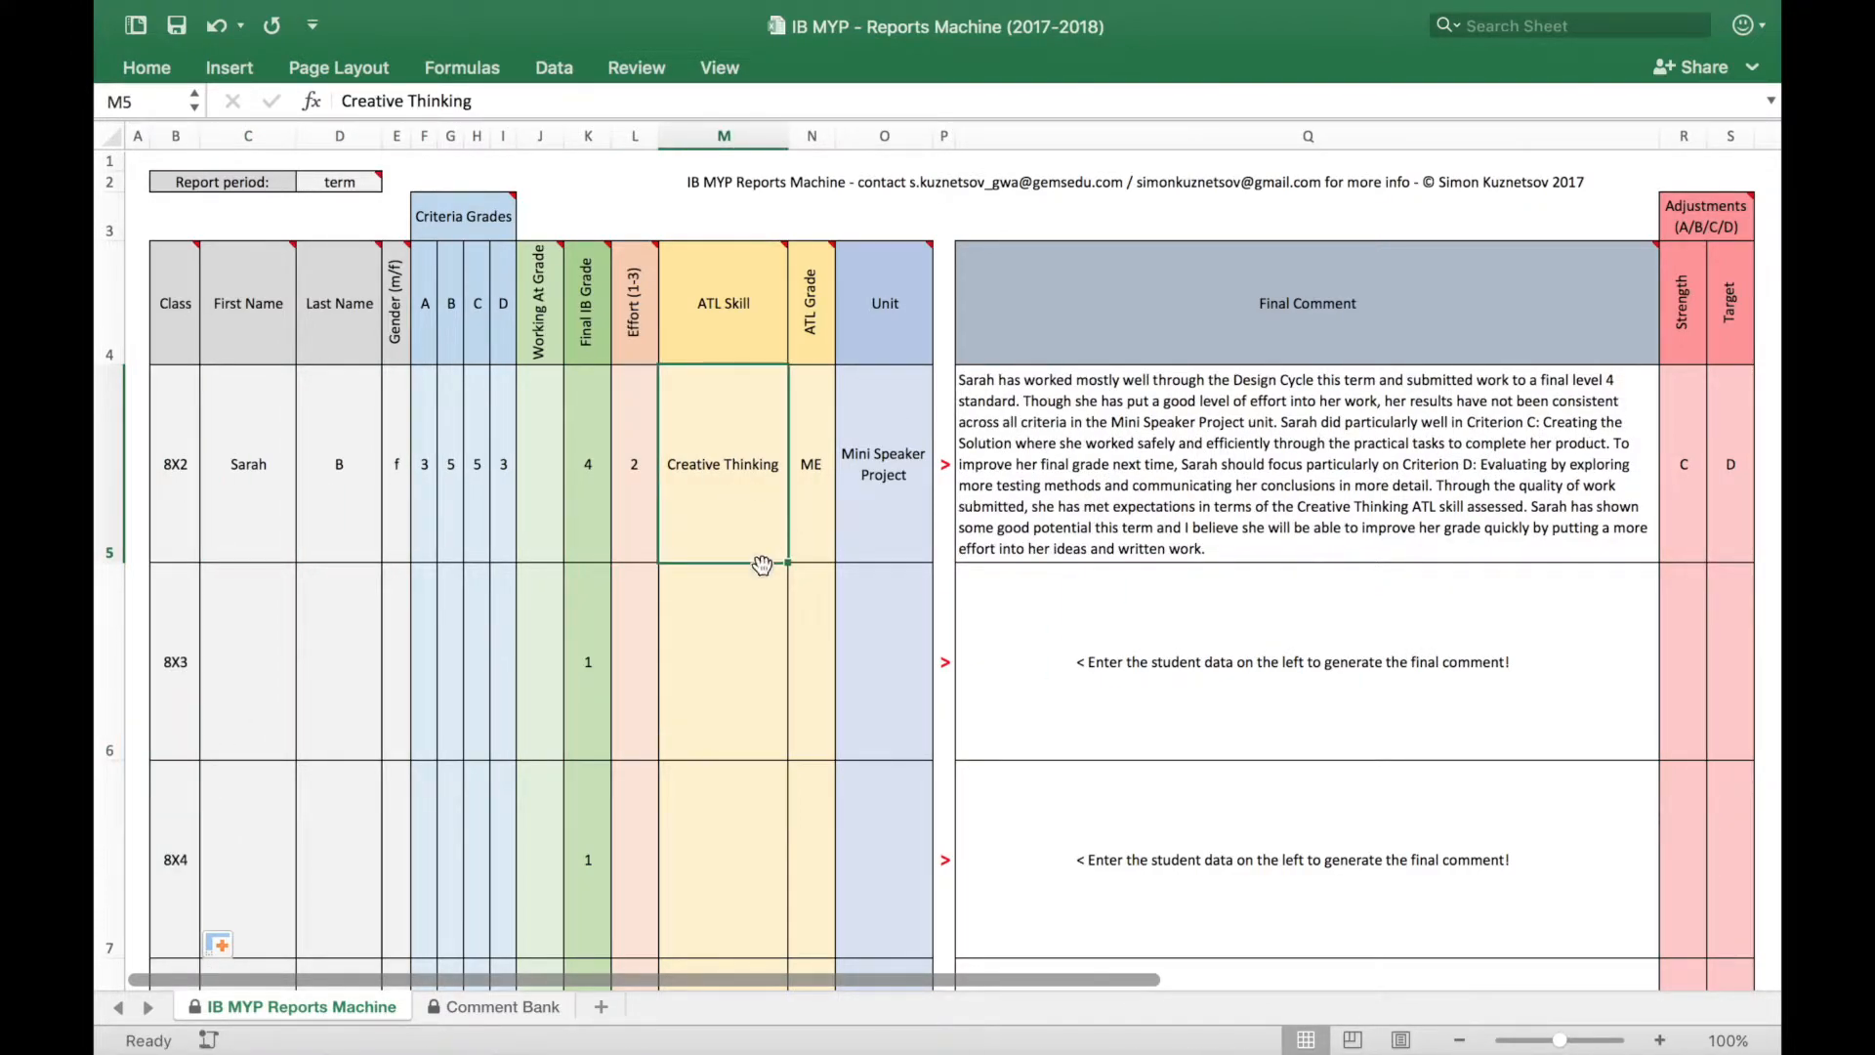
{"action": "left_click_drag", "start_coordinate": [788, 563], "coordinate": [752, 889]}
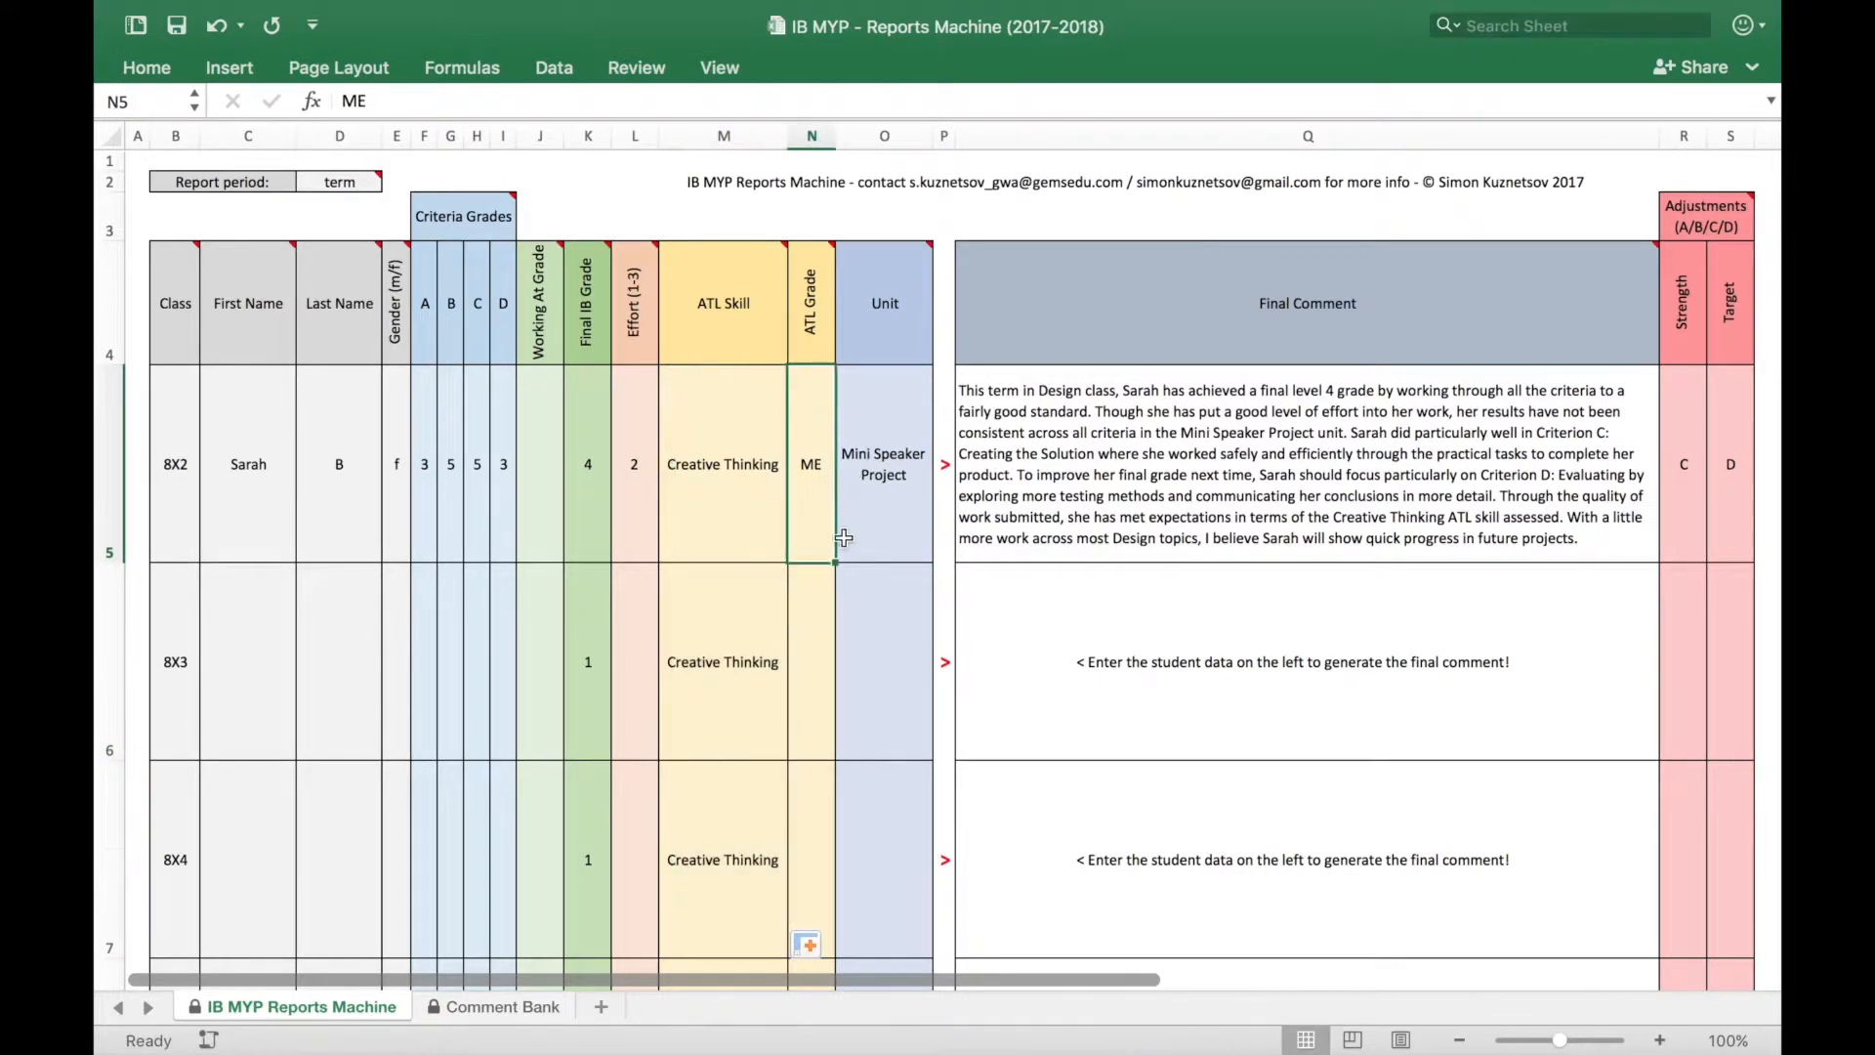
{"action": "left_click", "coordinate": [907, 531]}
{"action": "left_click_drag", "start_coordinate": [932, 563], "coordinate": [885, 908]}
Enter the second student's first name, last initial and gender m in row 6
{"action": "left_click", "coordinate": [229, 634]}
{"action": "type", "text": "Brian"}
{"action": "left_click", "coordinate": [368, 670]}
{"action": "type", "text": "A"}
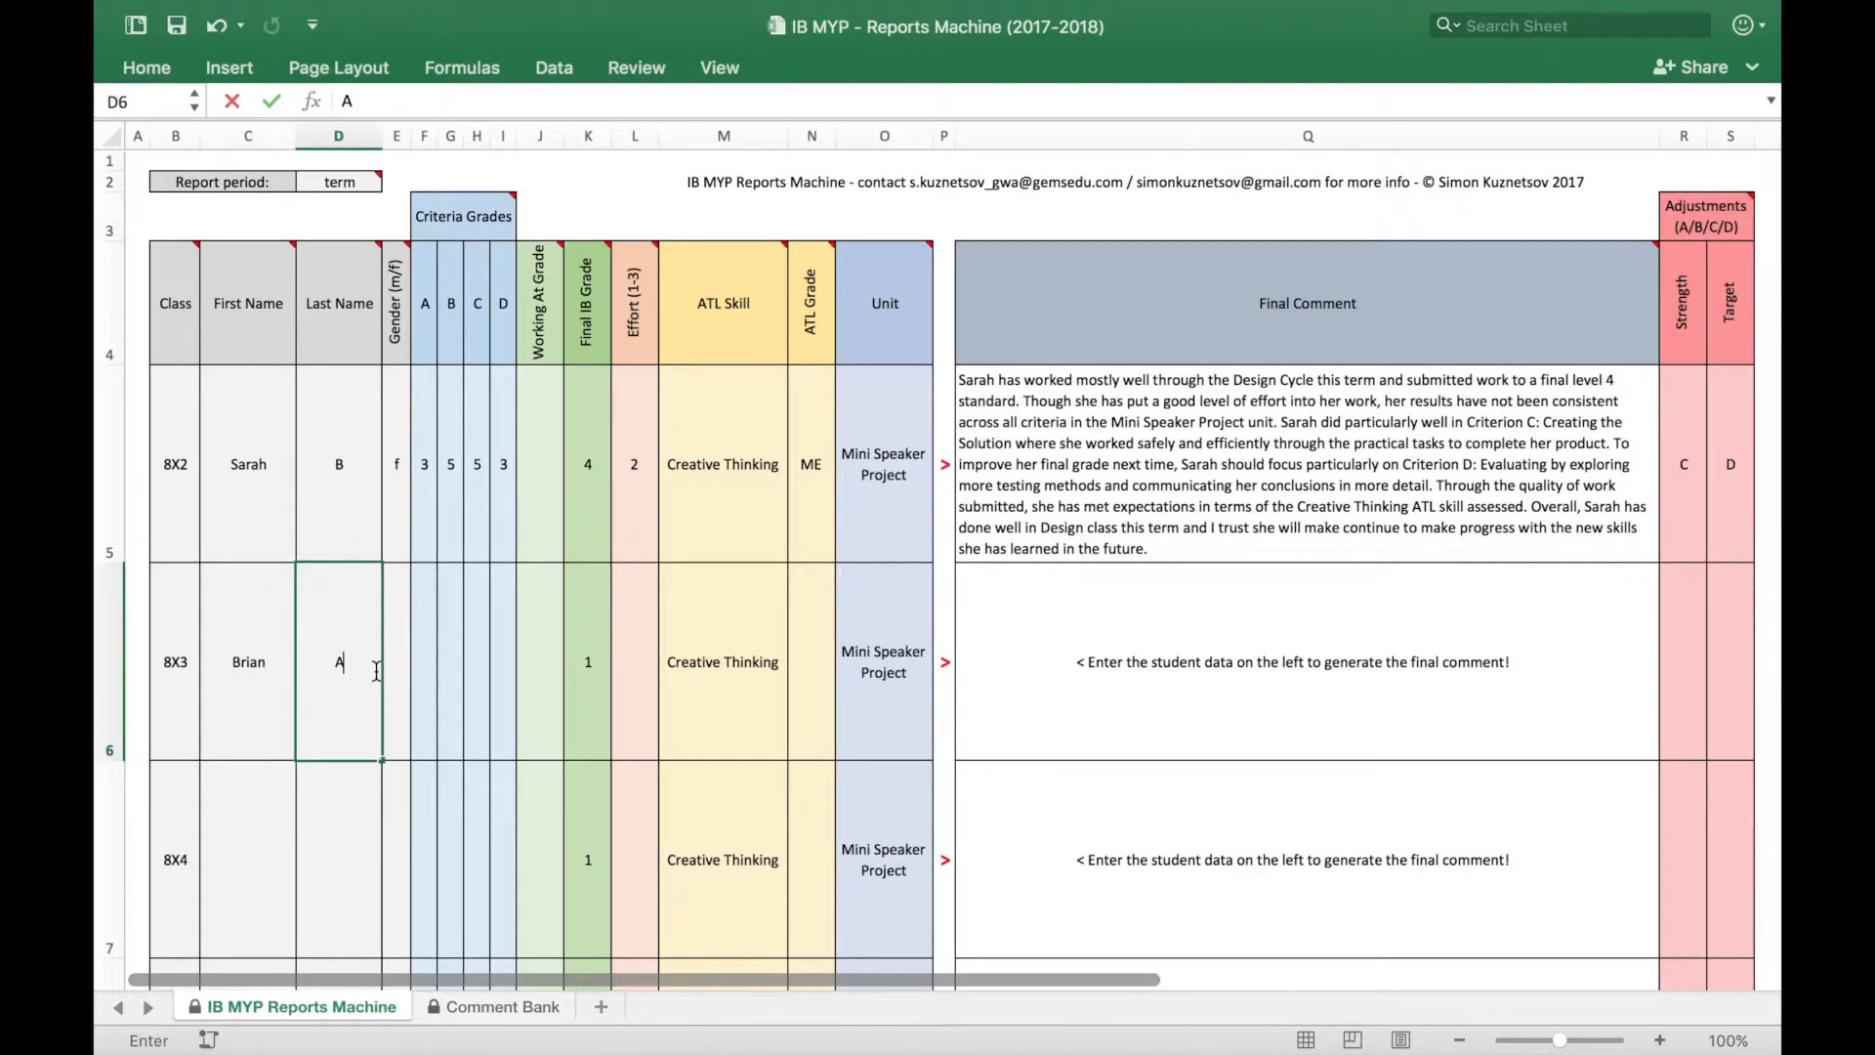
{"action": "left_click", "coordinate": [389, 661]}
{"action": "type", "text": "m"}
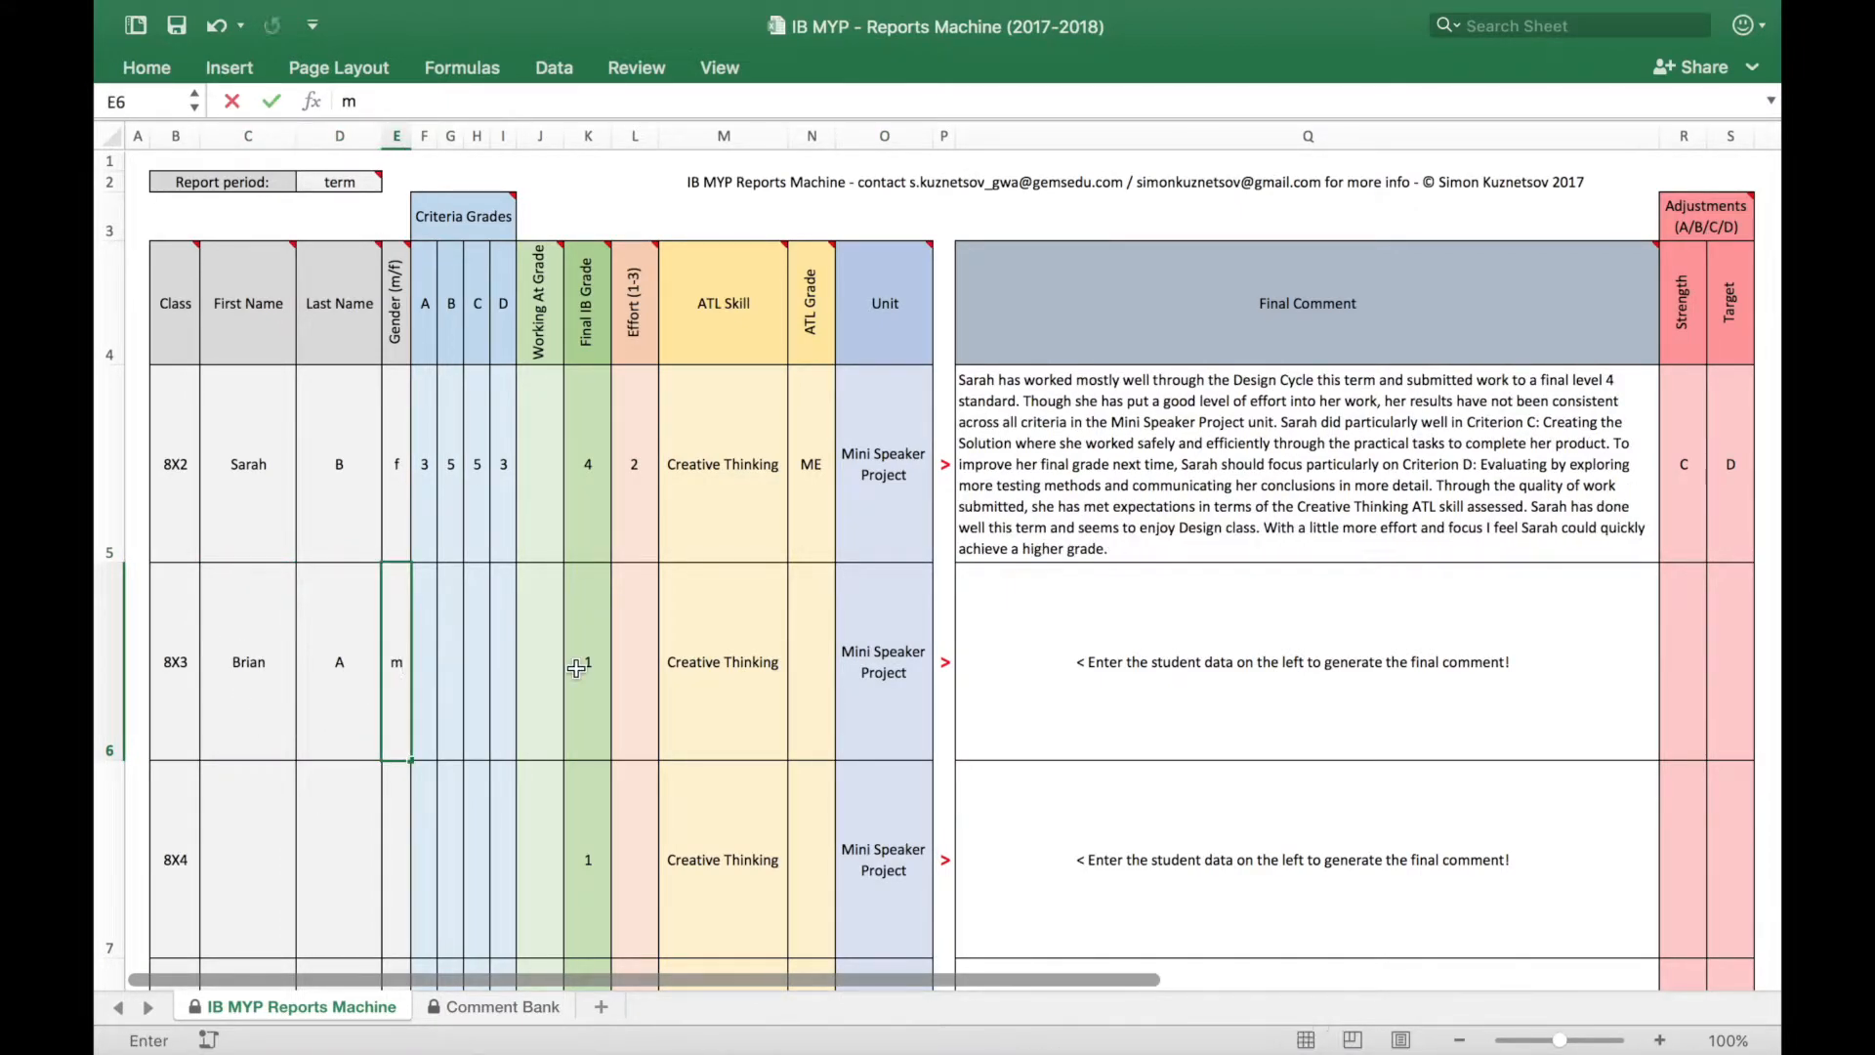
Enter the third student's first name, last initial and gender m in row 7
{"action": "left_click", "coordinate": [256, 830]}
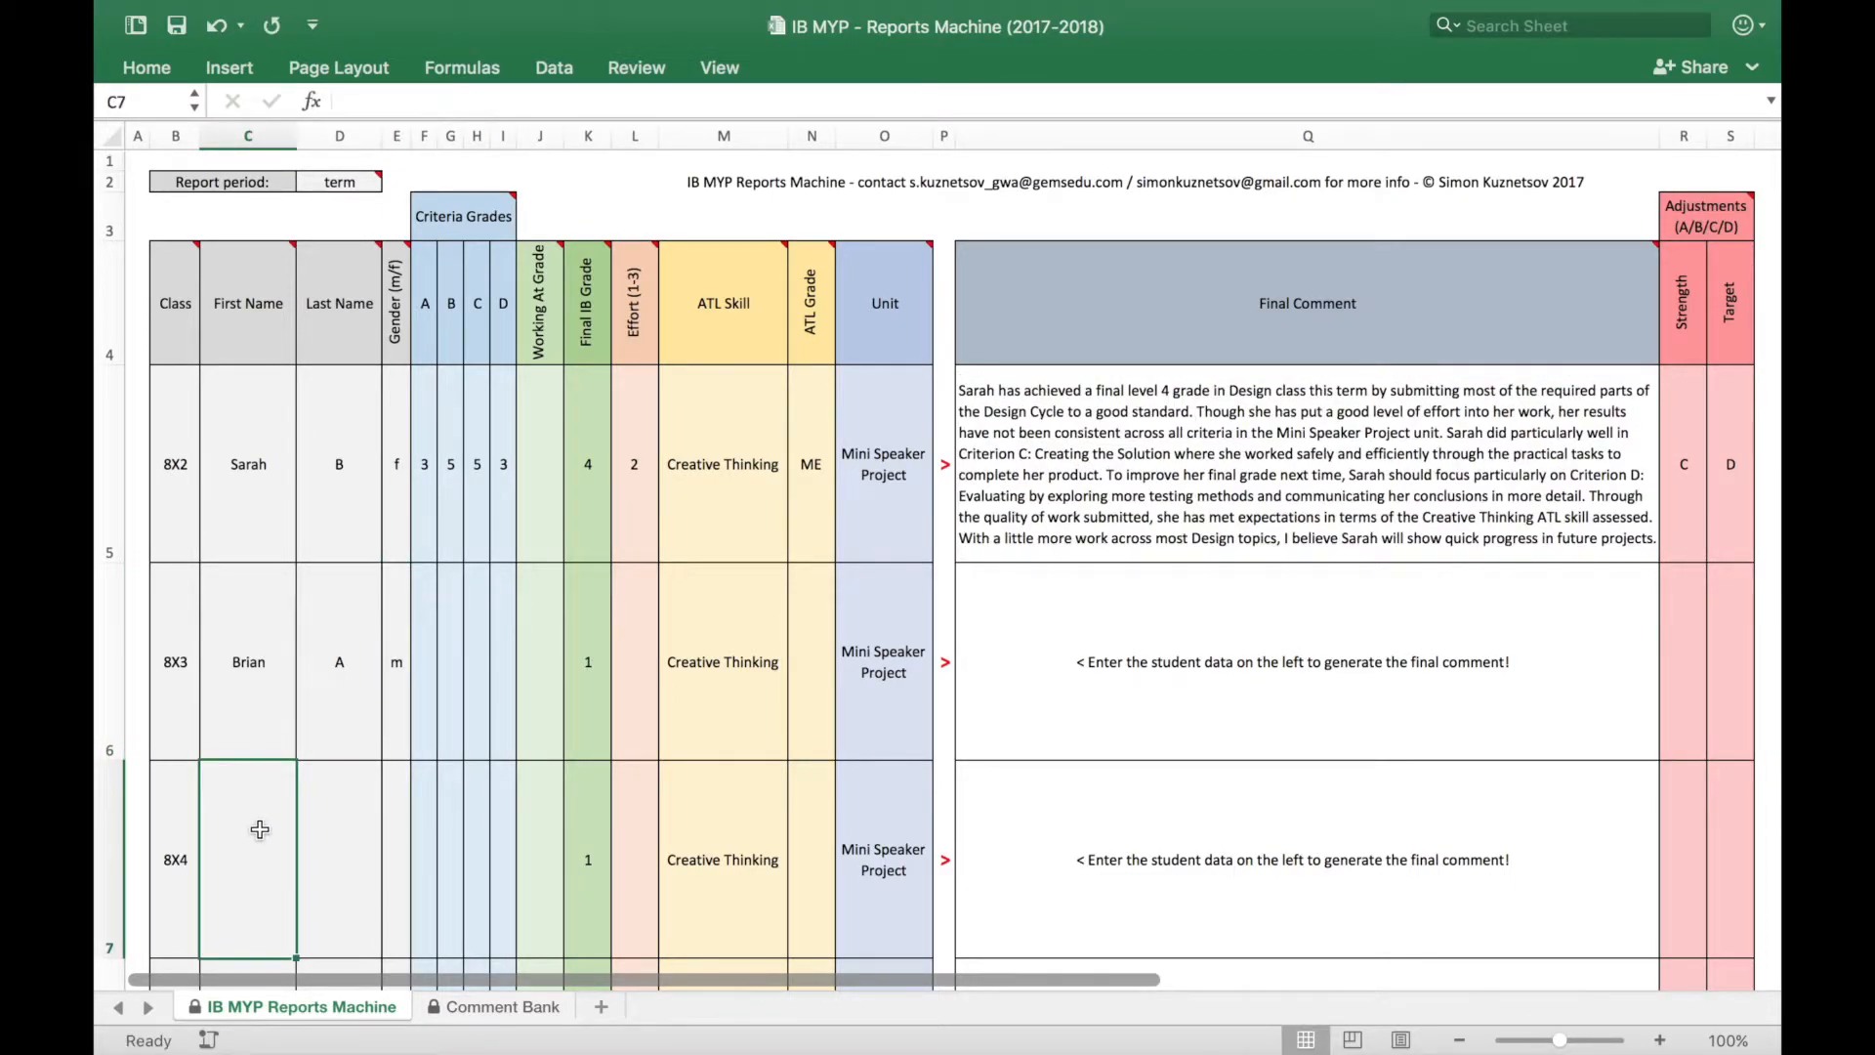
{"action": "type", "text": "Frank"}
{"action": "left_click", "coordinate": [337, 842]}
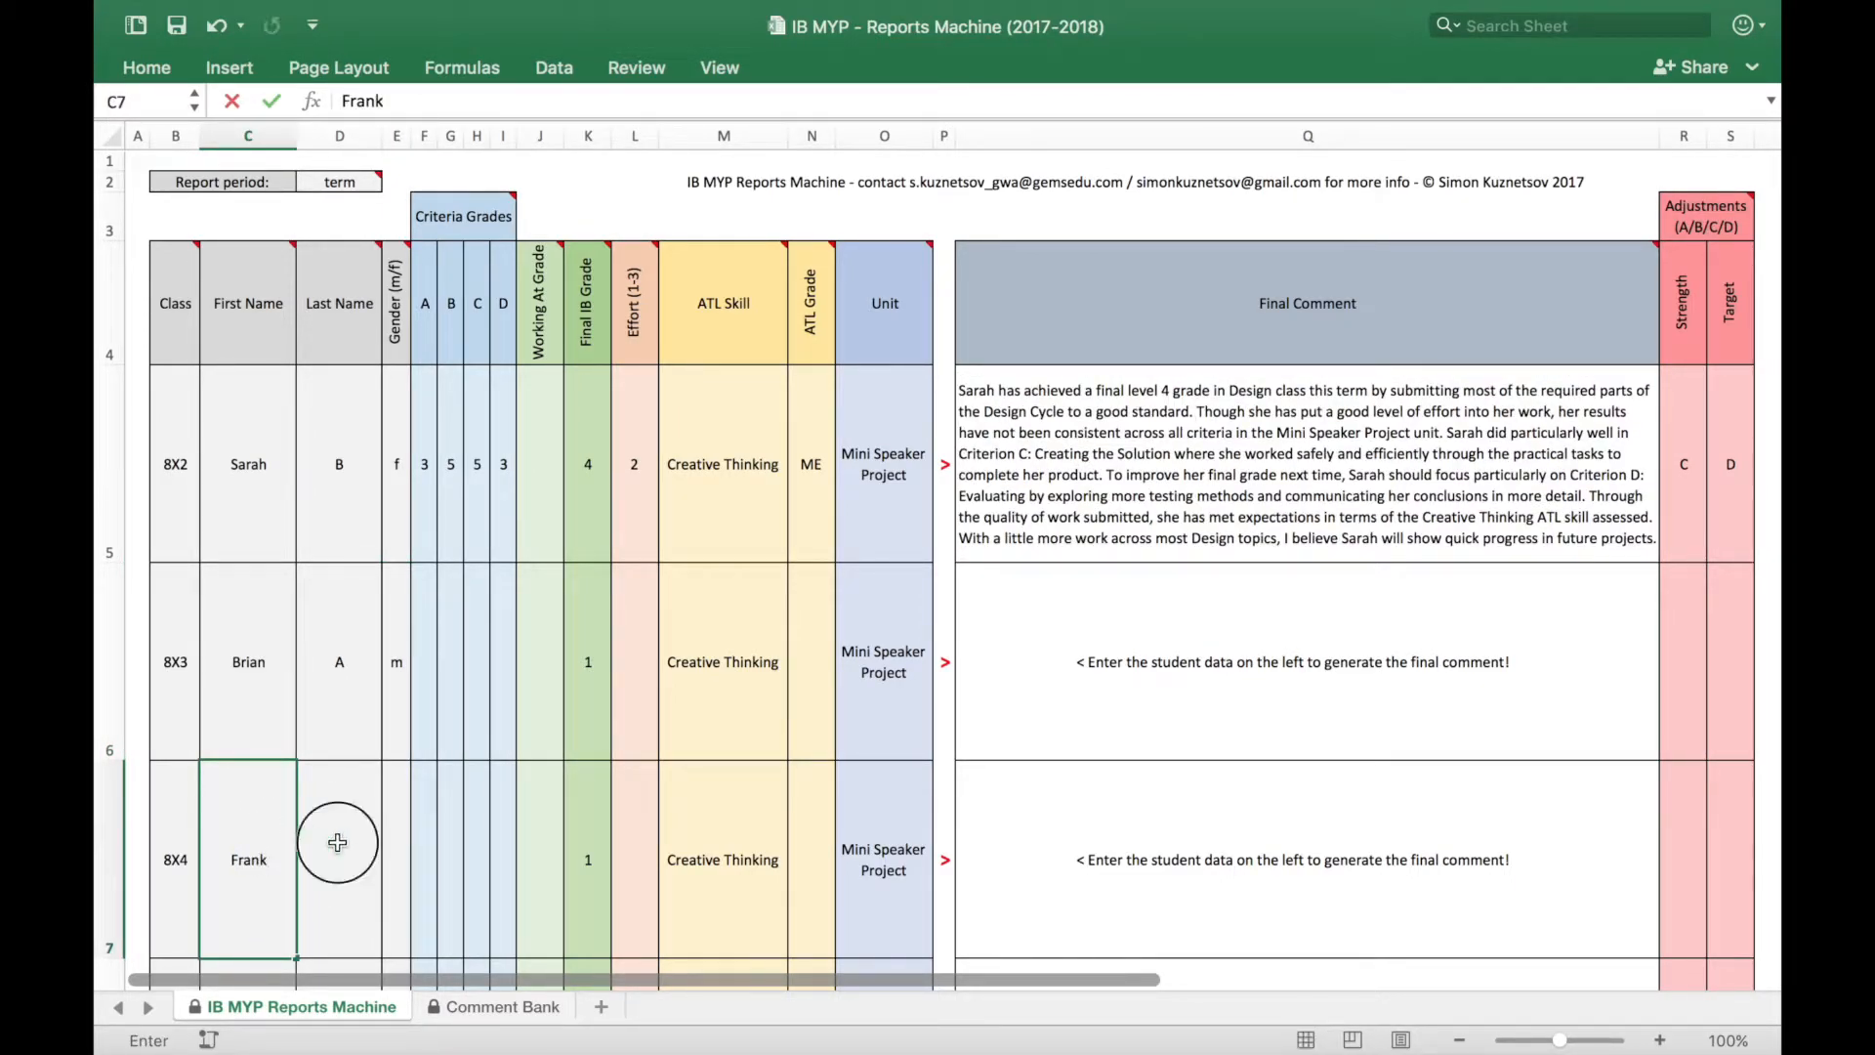
{"action": "type", "text": "H"}
{"action": "left_click", "coordinate": [393, 845]}
{"action": "type", "text": "m"}
Enter the row 6 criteria grades: A 1, B 2, C 4 and D 2
{"action": "left_click", "coordinate": [427, 612]}
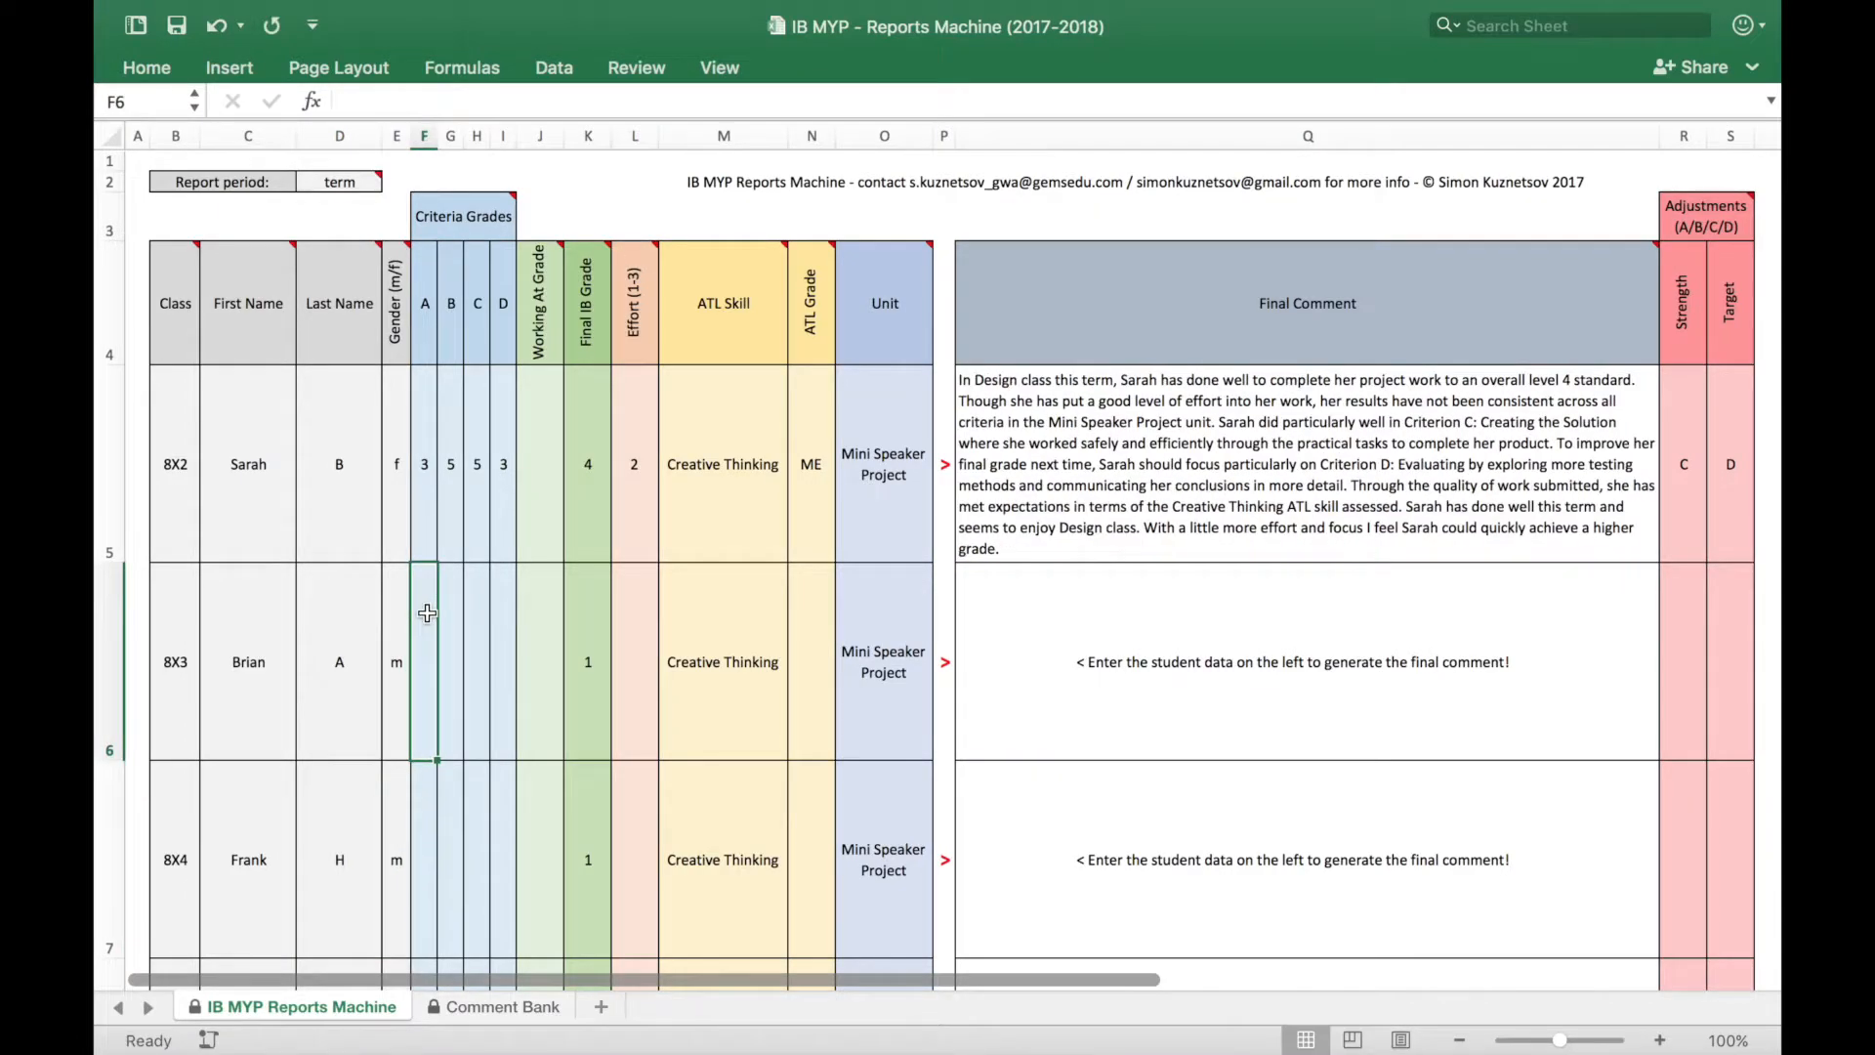
{"action": "type", "text": "1"}
{"action": "key", "text": "Tab"}
{"action": "type", "text": "2"}
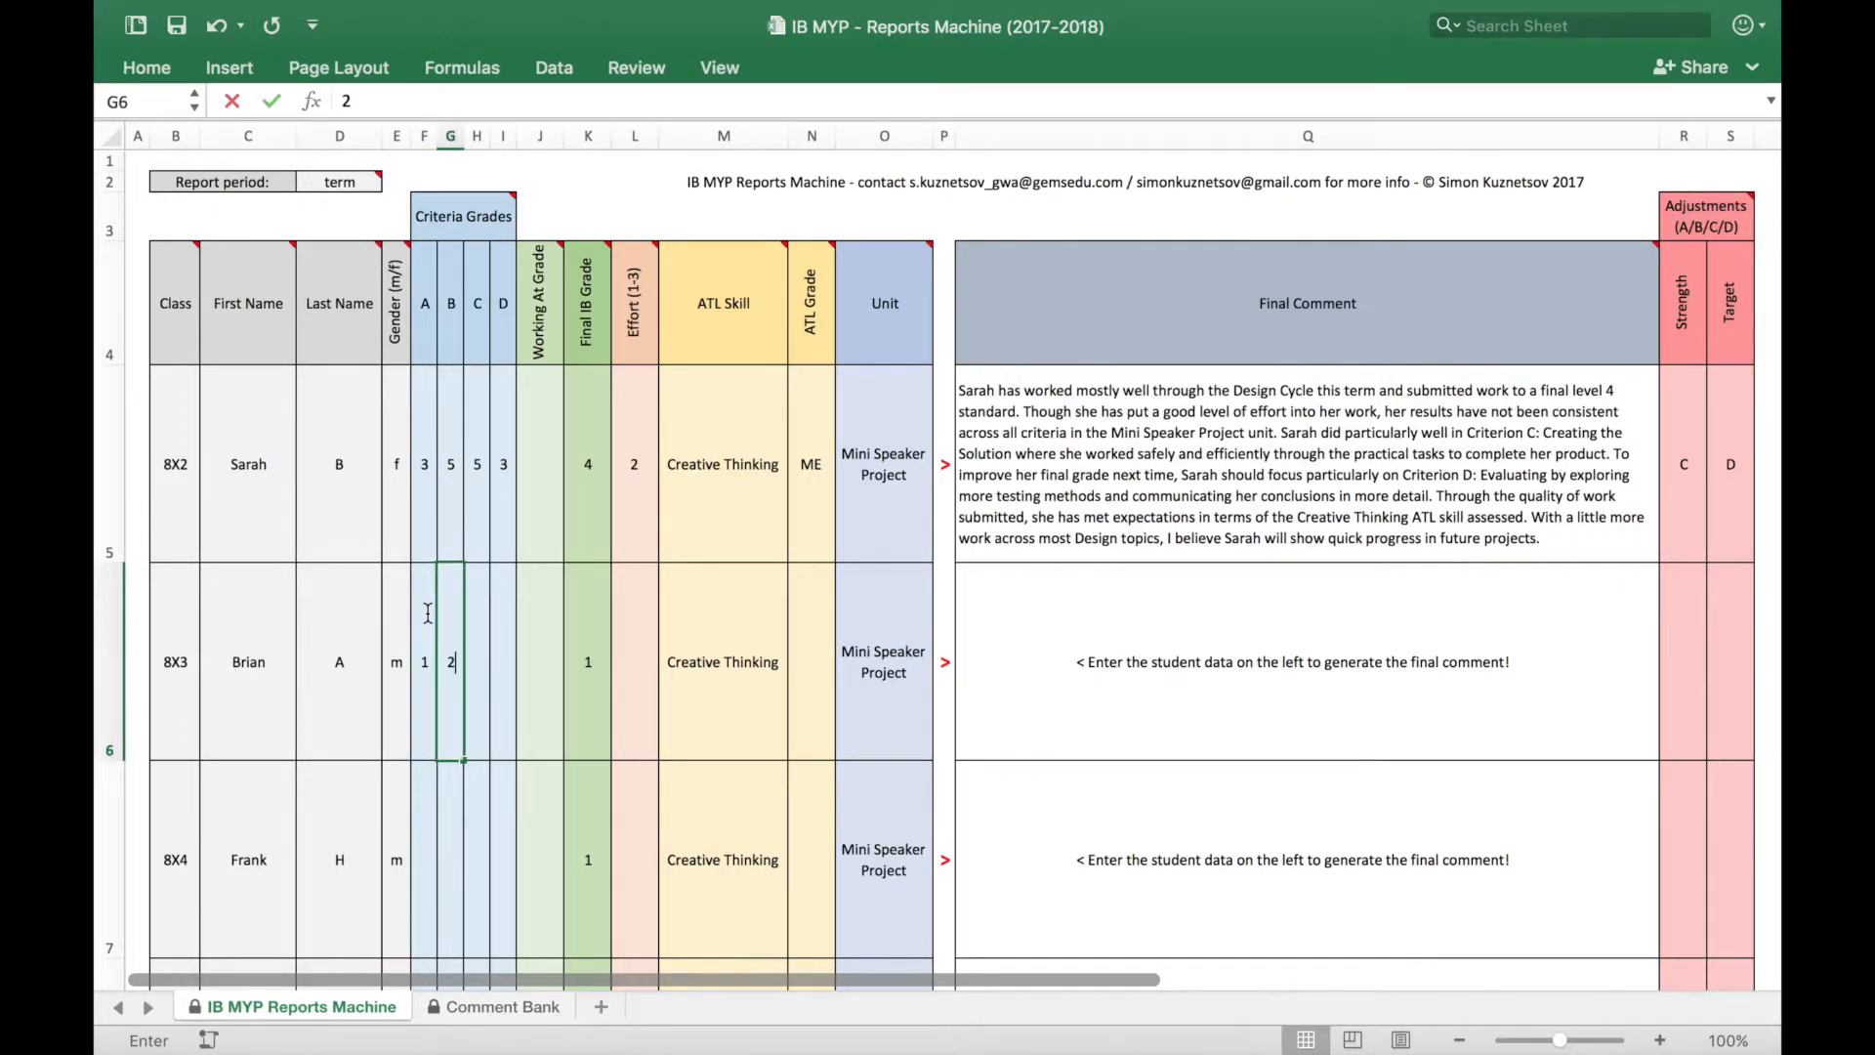
{"action": "key", "text": "Tab"}
{"action": "type", "text": "4"}
{"action": "key", "text": "Tab"}
{"action": "type", "text": "2"}
{"action": "key", "text": "Tab"}
Set the row 6 effort to 1 and the ATL grade to AE
{"action": "key", "text": "Tab"}
{"action": "key", "text": "Tab"}
{"action": "type", "text": "1"}
{"action": "key", "text": "Tab"}
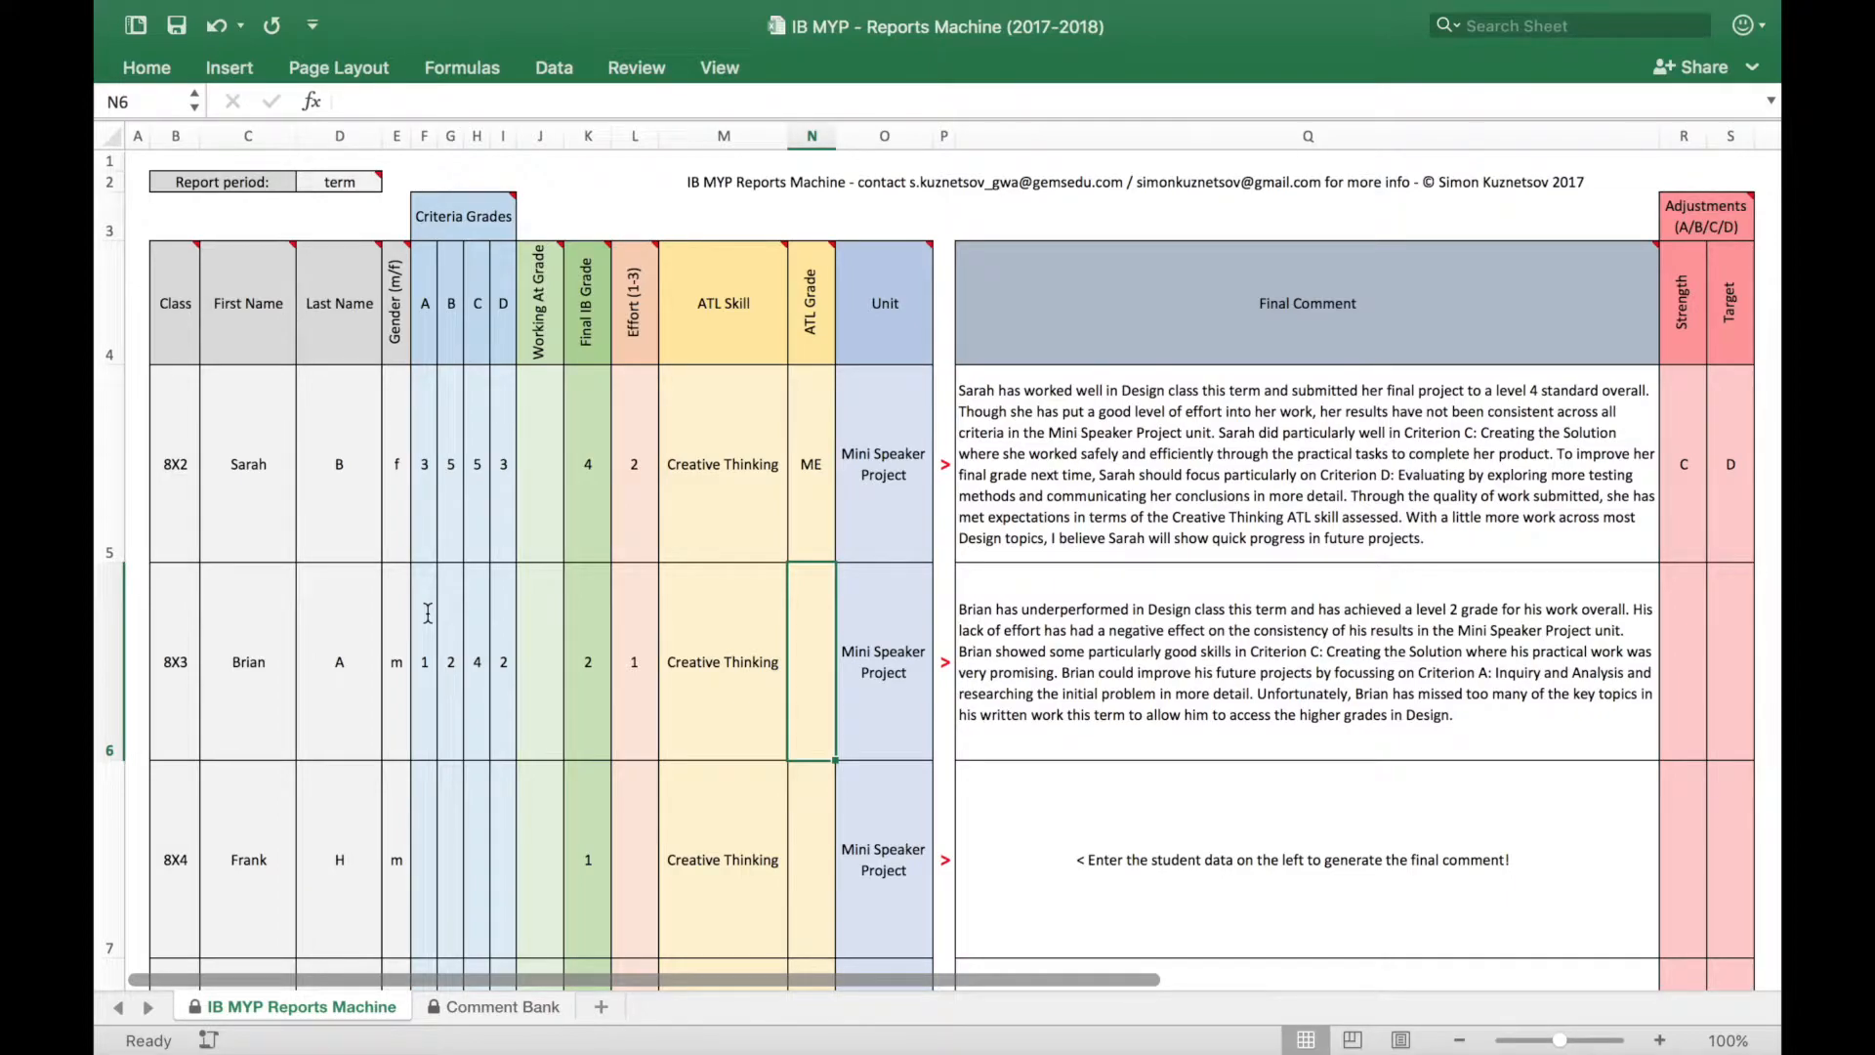
{"action": "type", "text": "ME"}
{"action": "key", "text": "BackSpace"}
{"action": "key", "text": "BackSpace"}
{"action": "type", "text": "AE"}
{"action": "key", "text": "Return"}
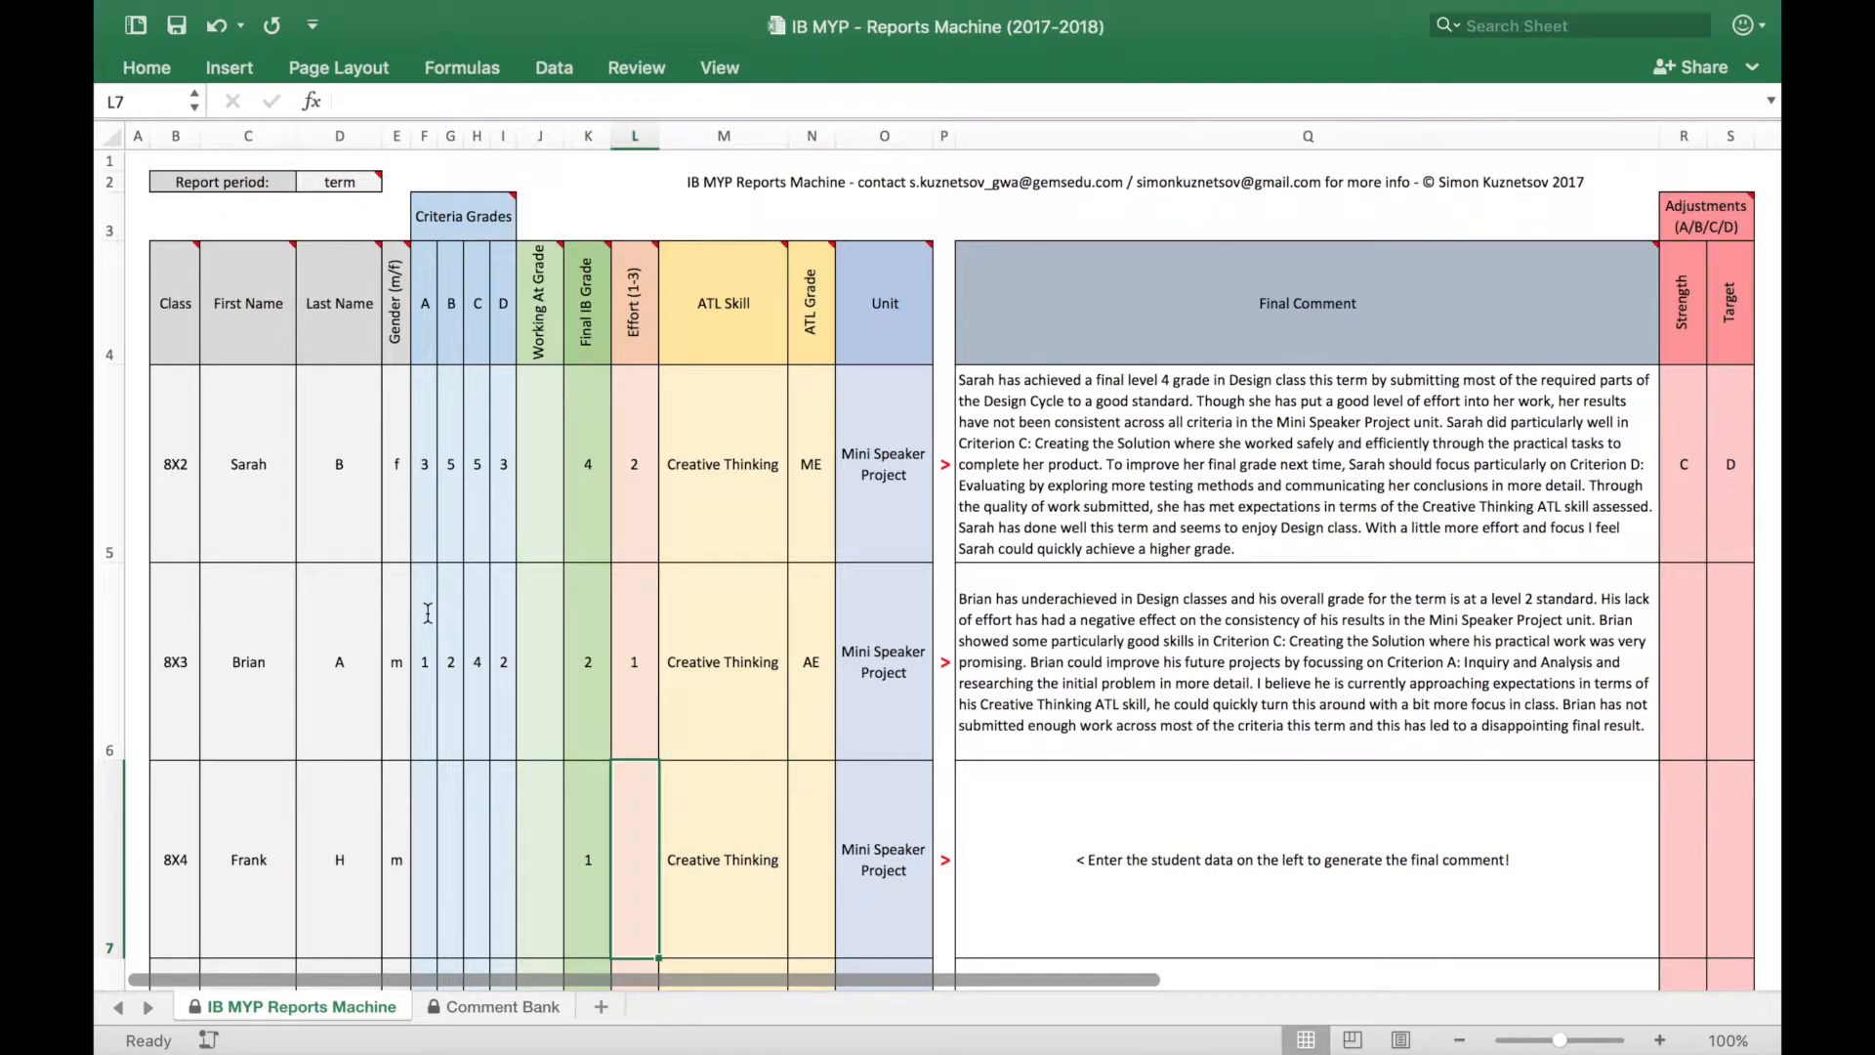
Enter the row 7 criteria grades: A 7, B 6, C 7 and D 8
{"action": "key", "text": "Left"}
{"action": "key", "text": "Left"}
{"action": "key", "text": "Left"}
{"action": "key", "text": "Left"}
{"action": "key", "text": "Left"}
{"action": "key", "text": "Left"}
{"action": "type", "text": "7"}
{"action": "key", "text": "Tab"}
{"action": "type", "text": "6"}
{"action": "key", "text": "Tab"}
{"action": "type", "text": "7"}
{"action": "key", "text": "Tab"}
{"action": "type", "text": "8"}
{"action": "key", "text": "Tab"}
Set the row 7 effort to 3 and the ATL grade to EE
{"action": "key", "text": "Tab"}
{"action": "key", "text": "Tab"}
{"action": "type", "text": "3"}
{"action": "key", "text": "Tab"}
{"action": "key", "text": "Tab"}
{"action": "type", "text": "EE"}
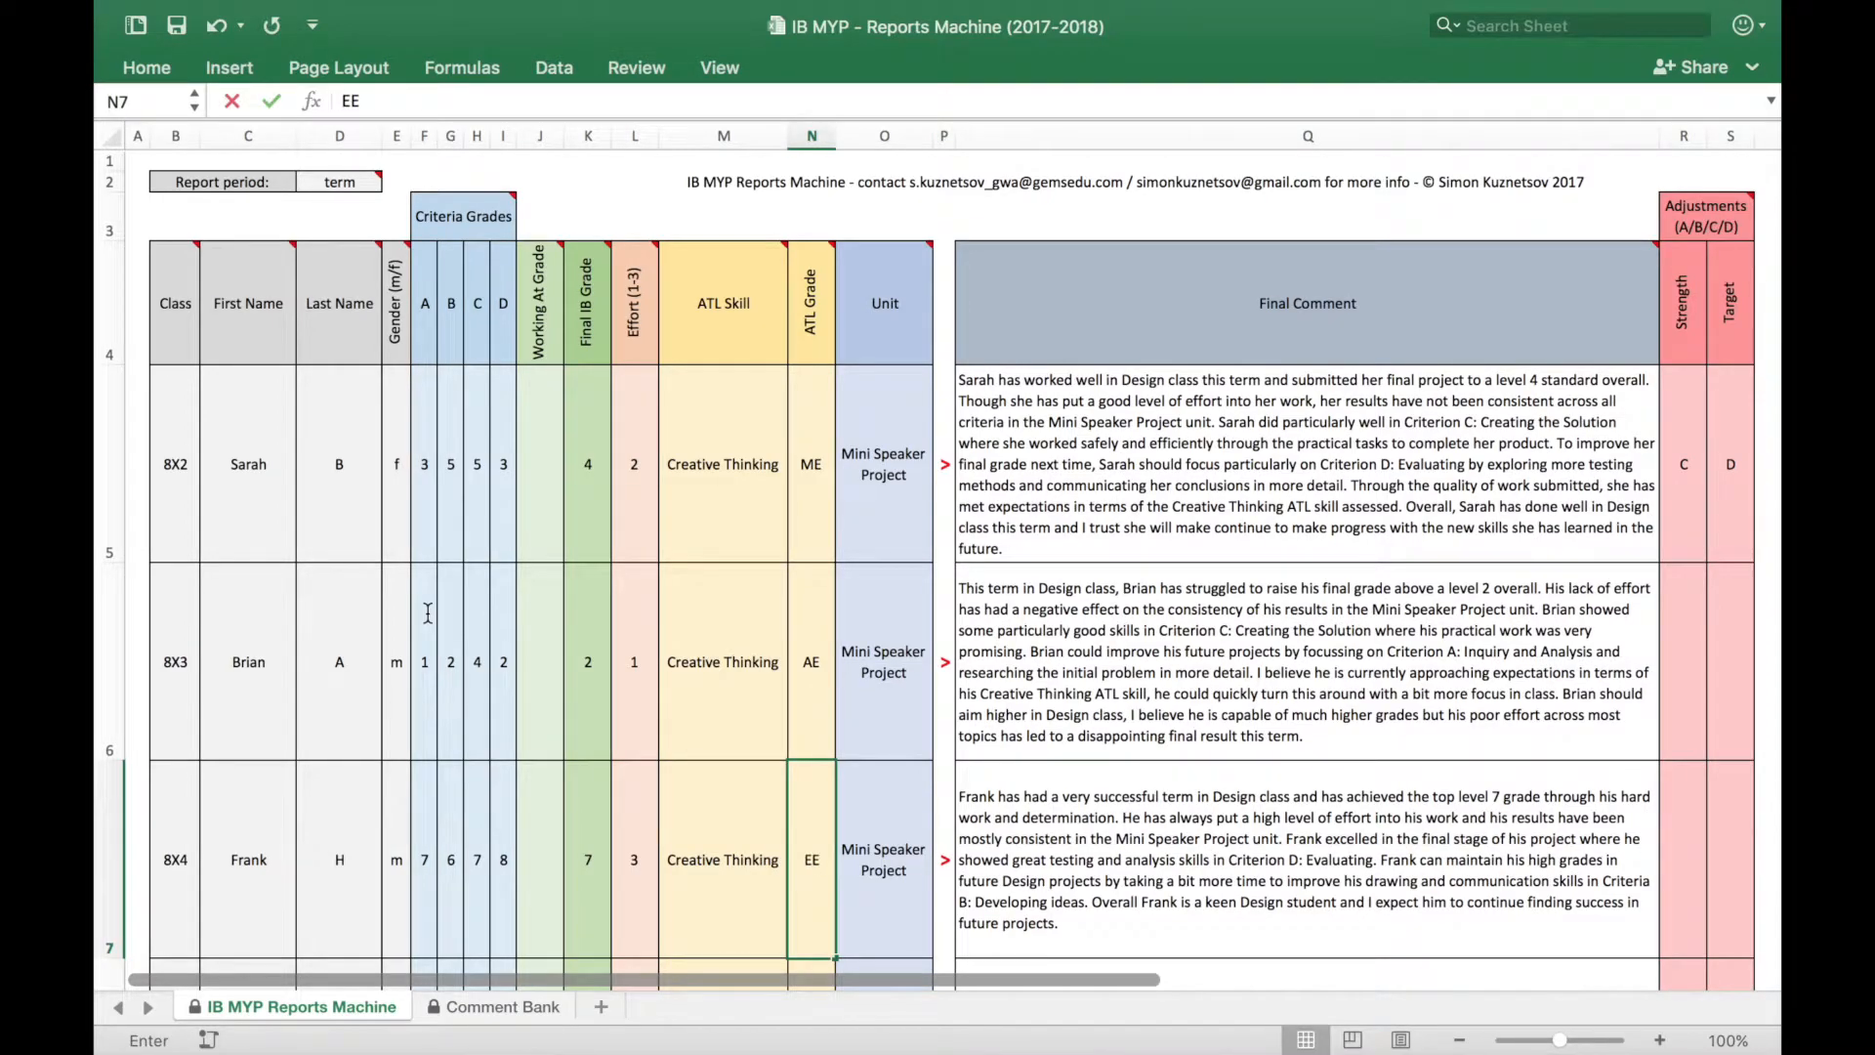
Commit the row 7 ATL grade EE and read the generated final comments in rows 5 to 7
{"action": "key", "text": "Tab"}
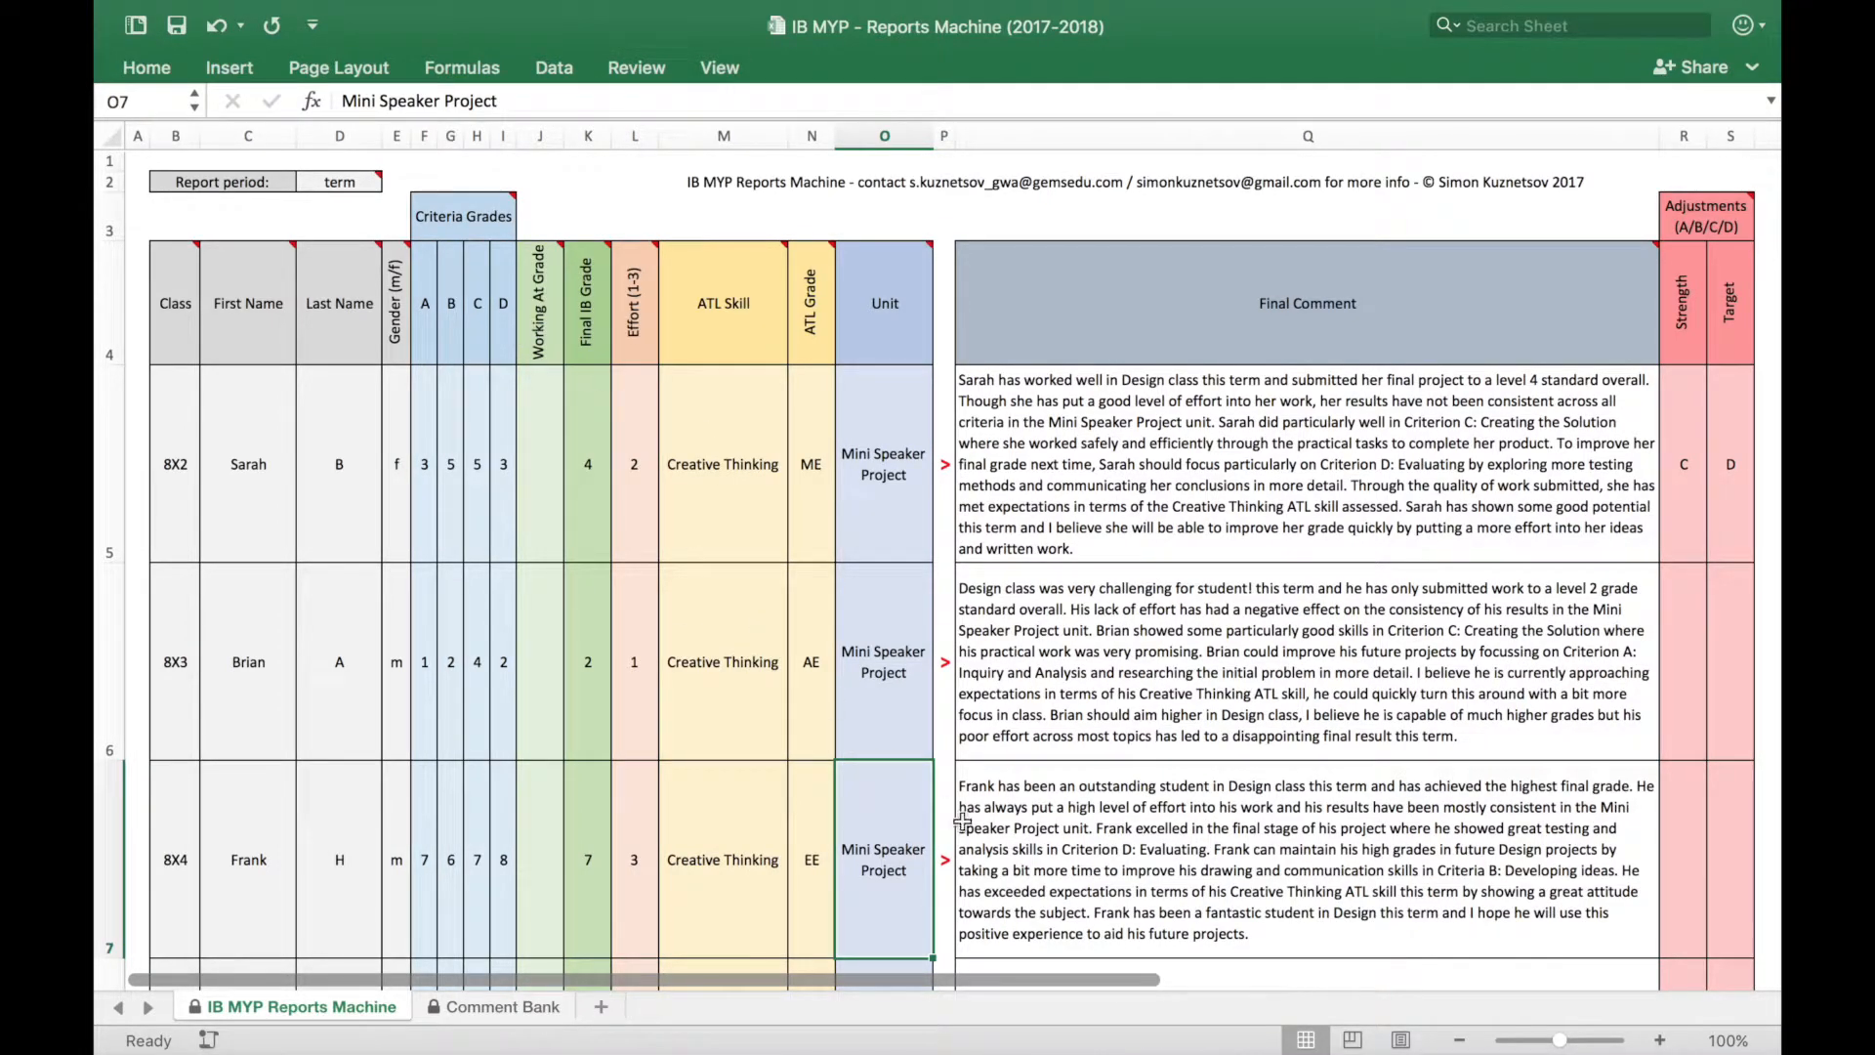
{"action": "left_click", "coordinate": [1242, 860]}
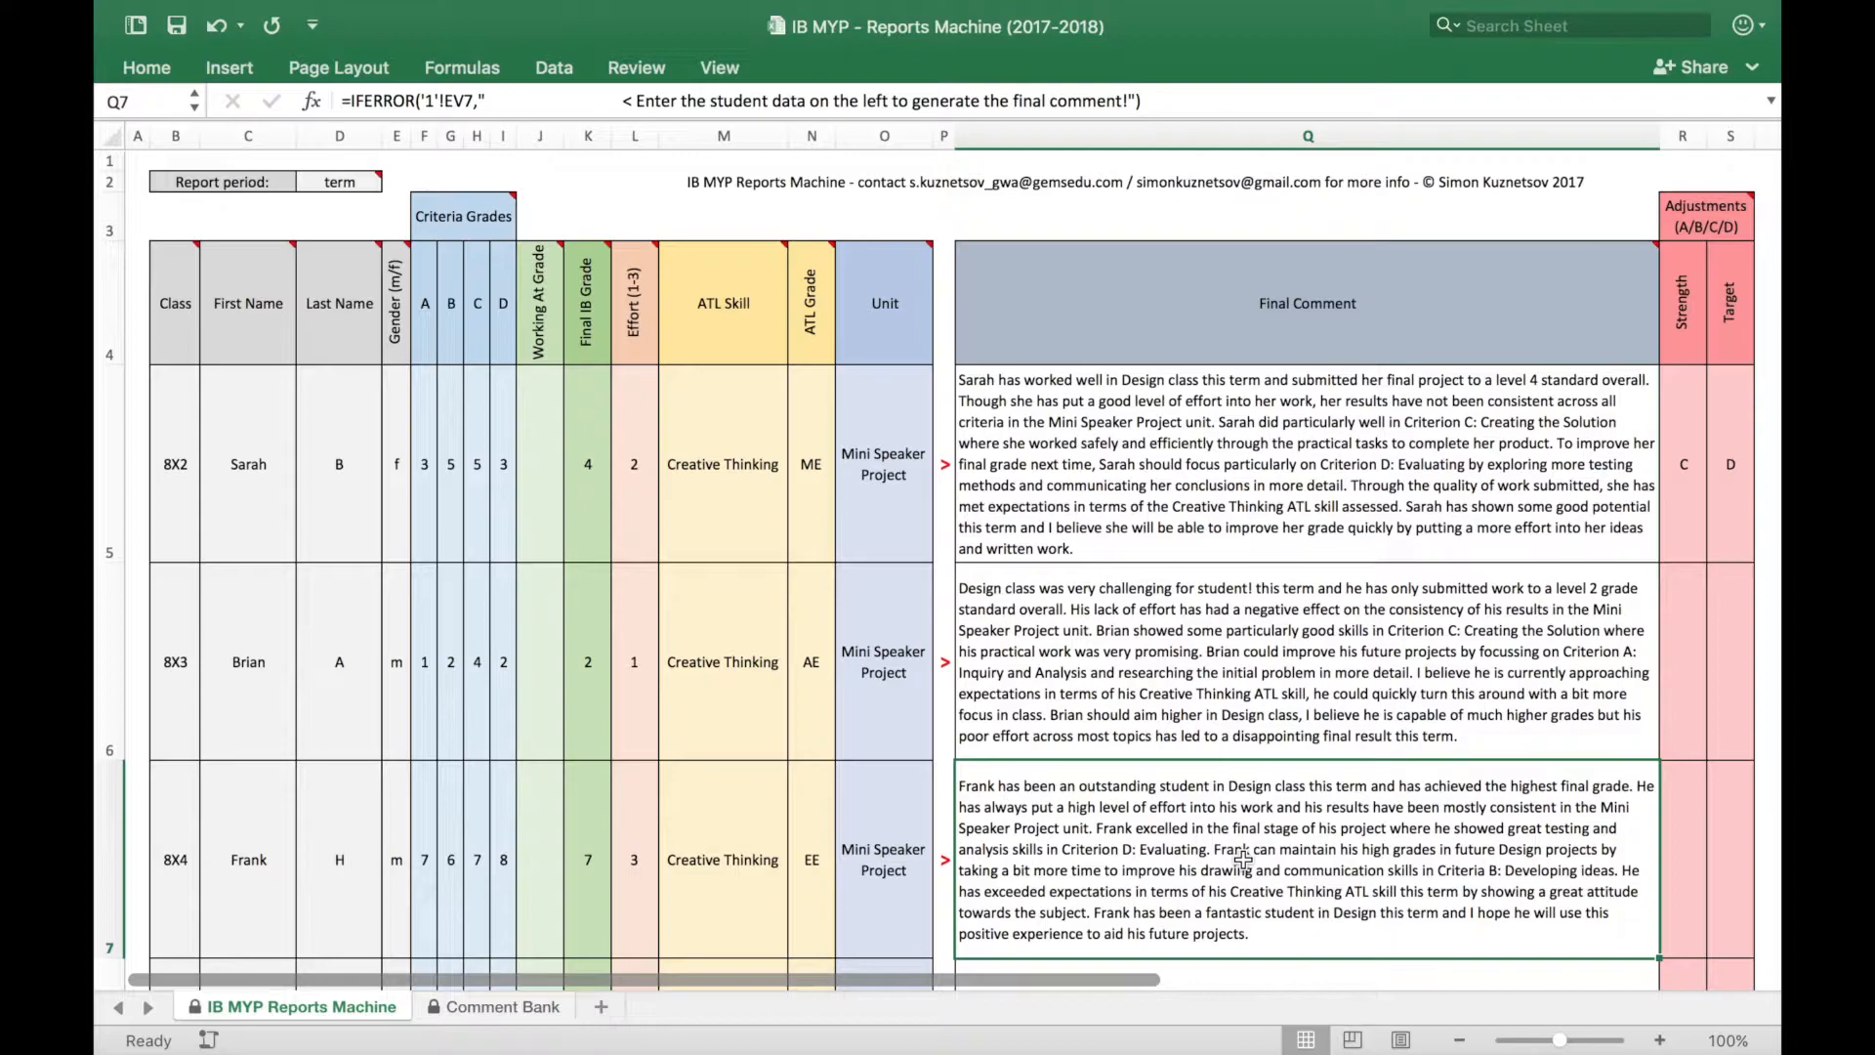
{"action": "left_click", "coordinate": [1047, 653]}
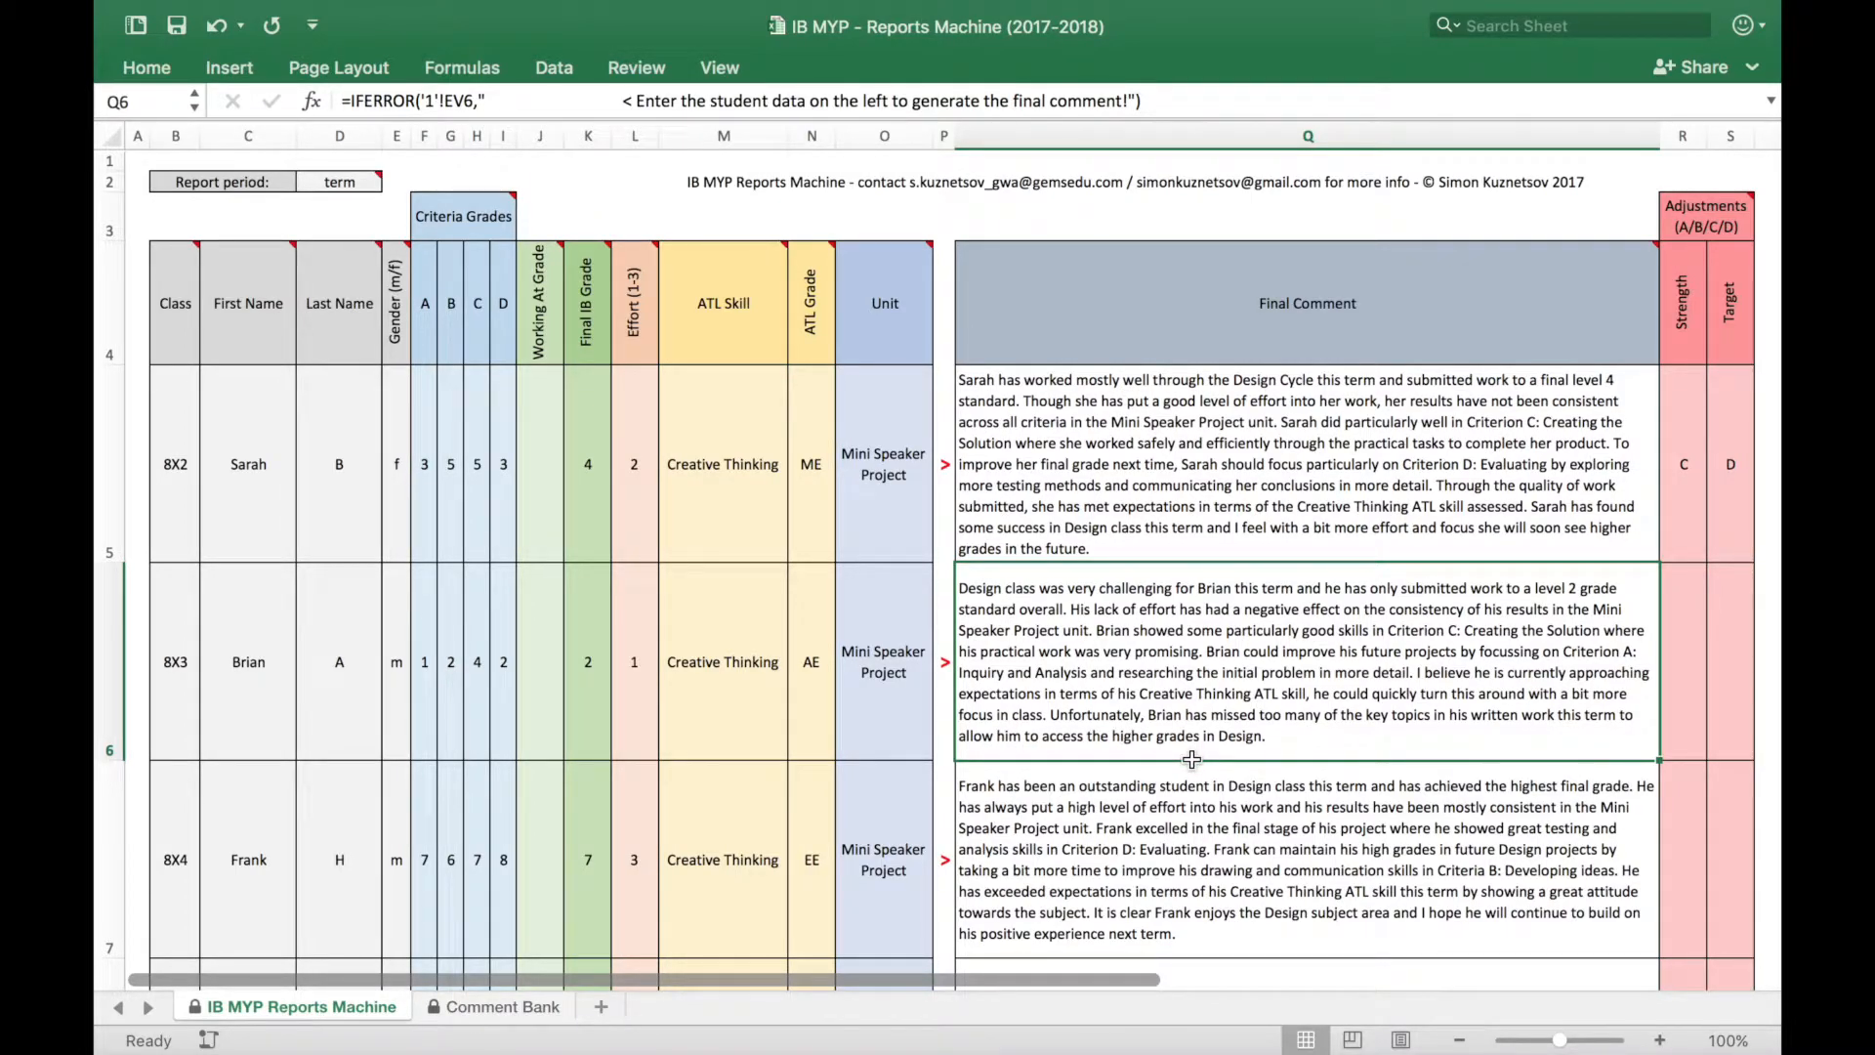
{"action": "scroll", "coordinate": [1191, 759], "scroll_direction": "down", "scroll_amount": 3}
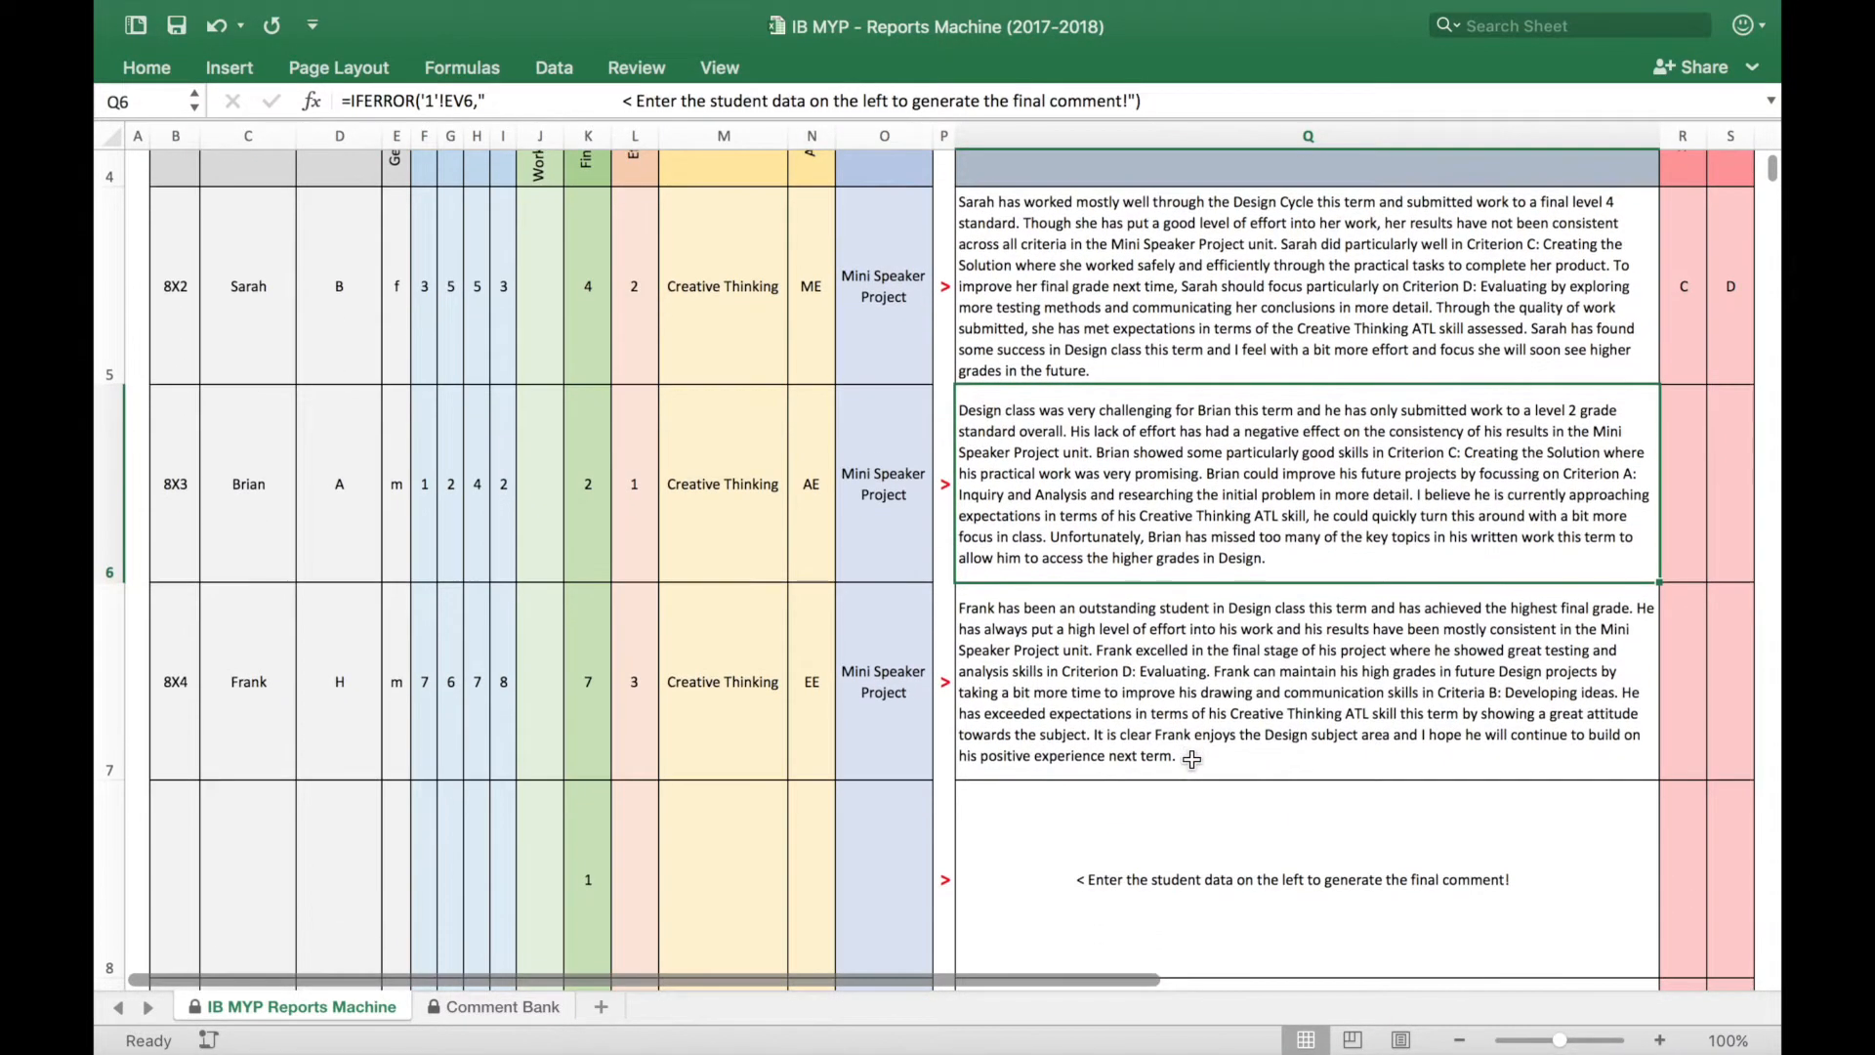
{"action": "left_click", "coordinate": [1199, 647]}
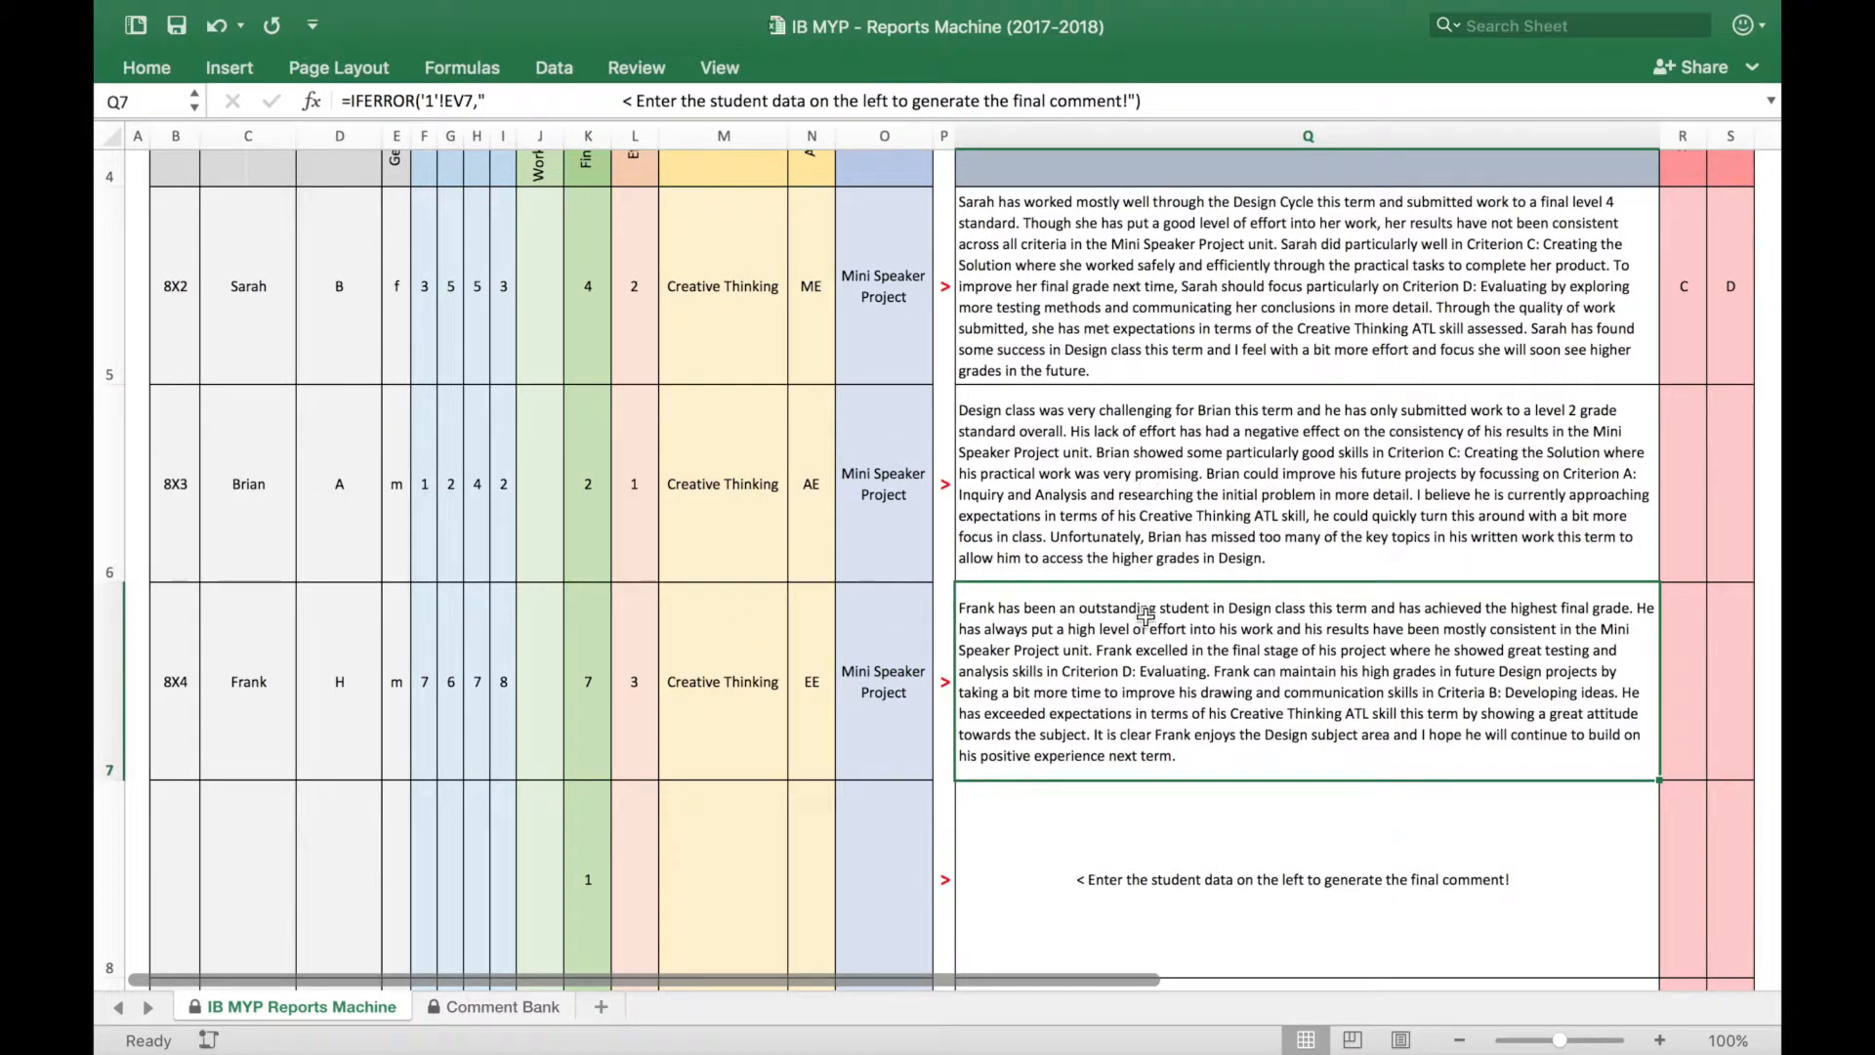
{"action": "left_click", "coordinate": [1134, 471]}
{"action": "left_click", "coordinate": [1109, 697]}
{"action": "scroll", "coordinate": [1146, 774], "scroll_direction": "up", "scroll_amount": 5}
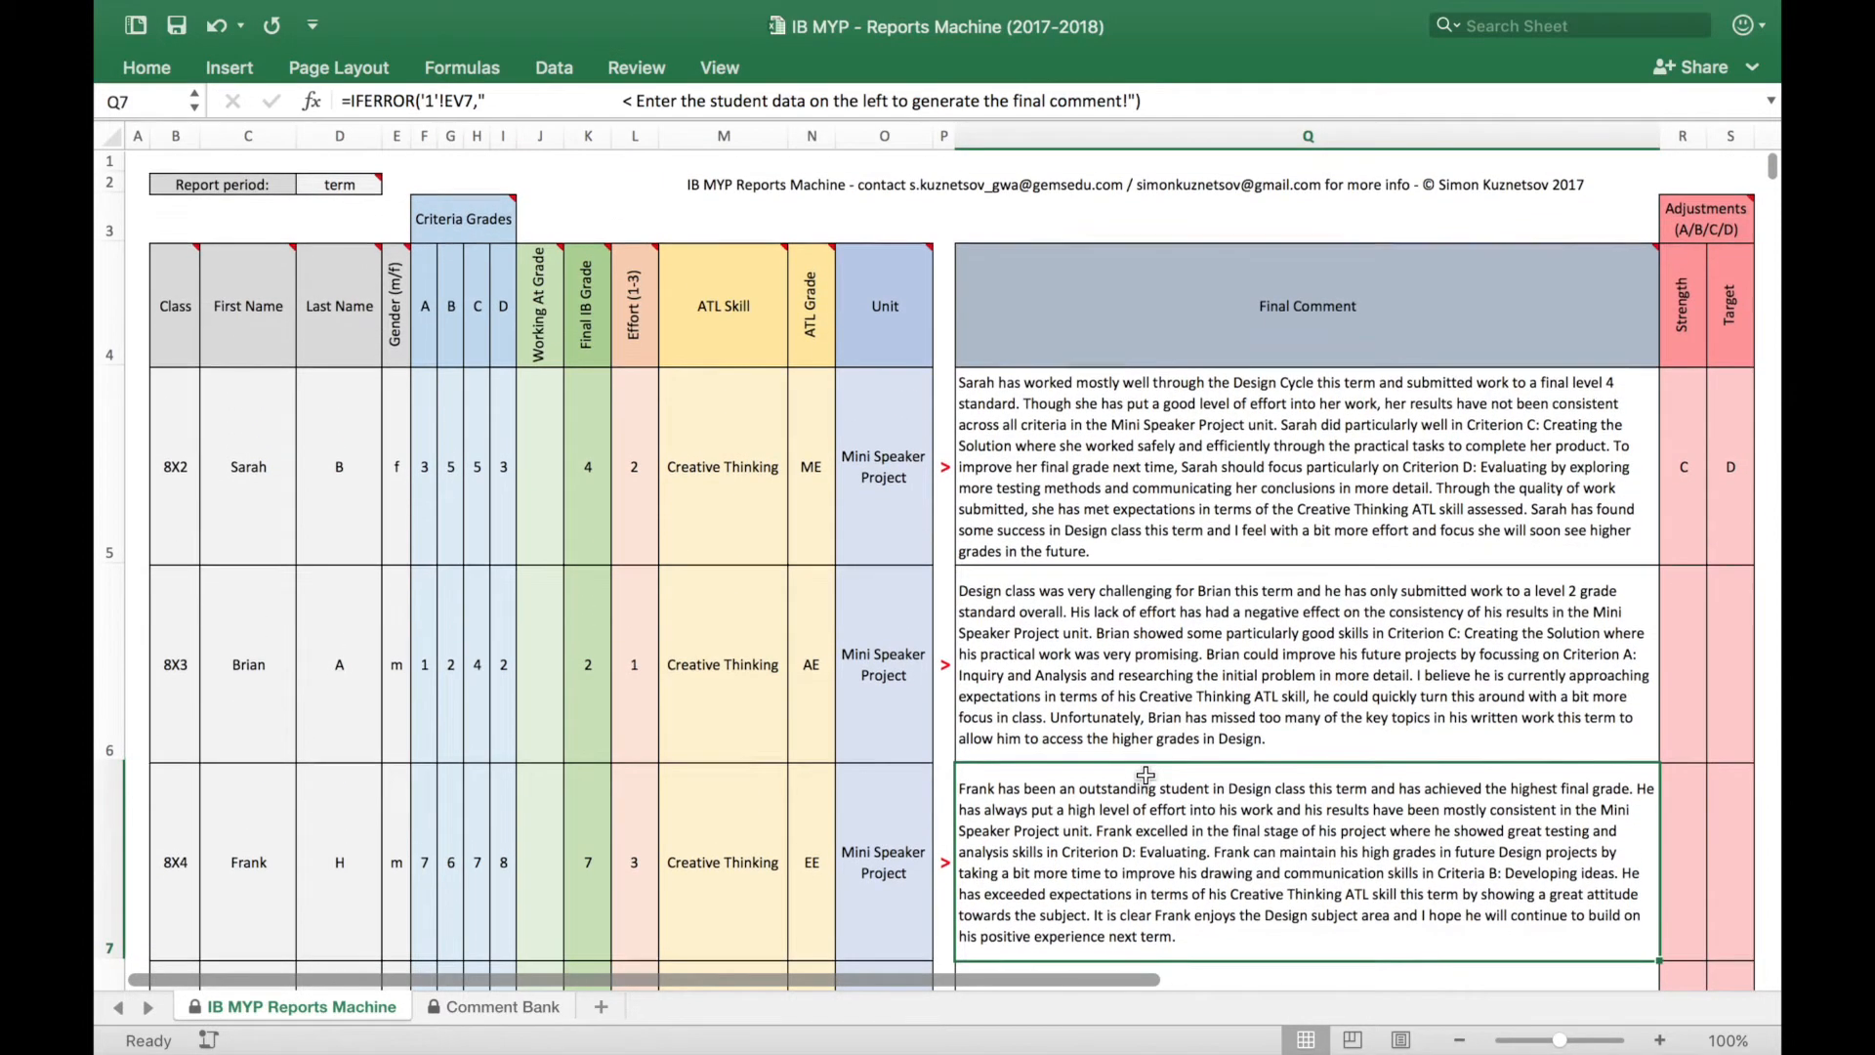
{"action": "left_click", "coordinate": [1114, 667]}
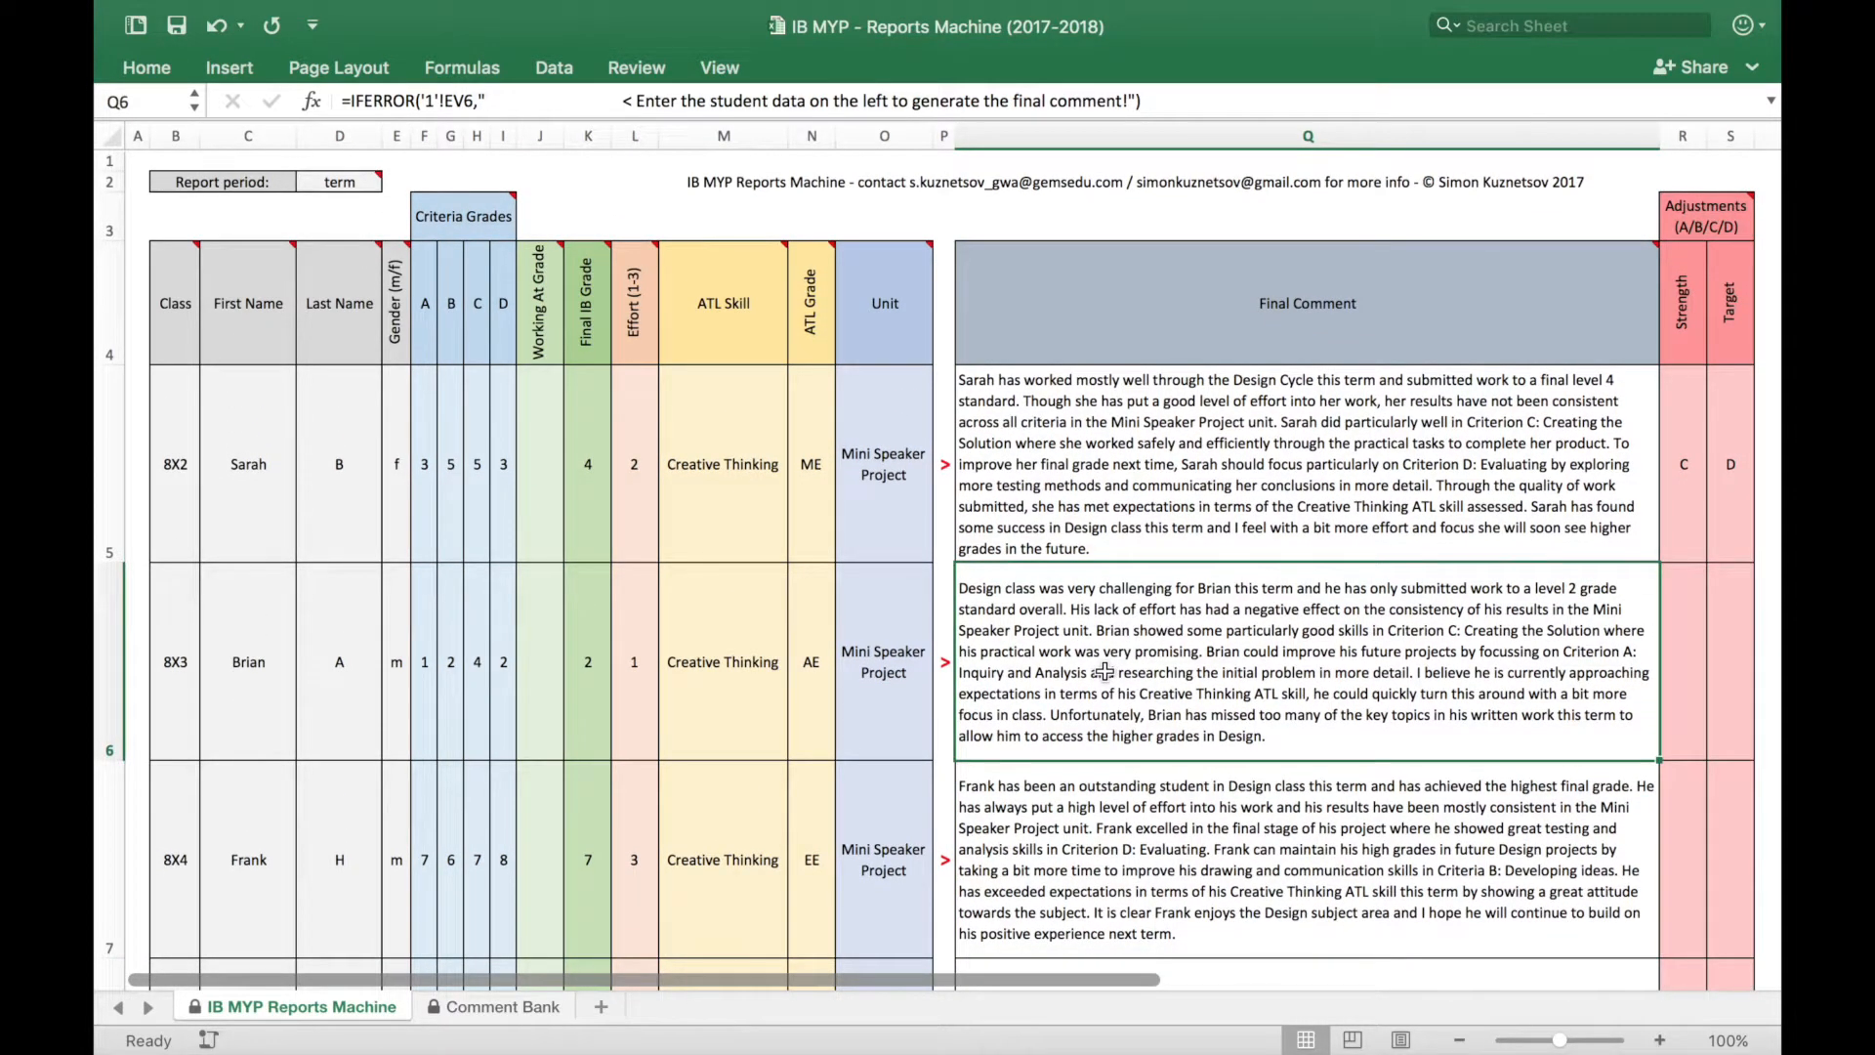
{"action": "left_click", "coordinate": [1155, 496]}
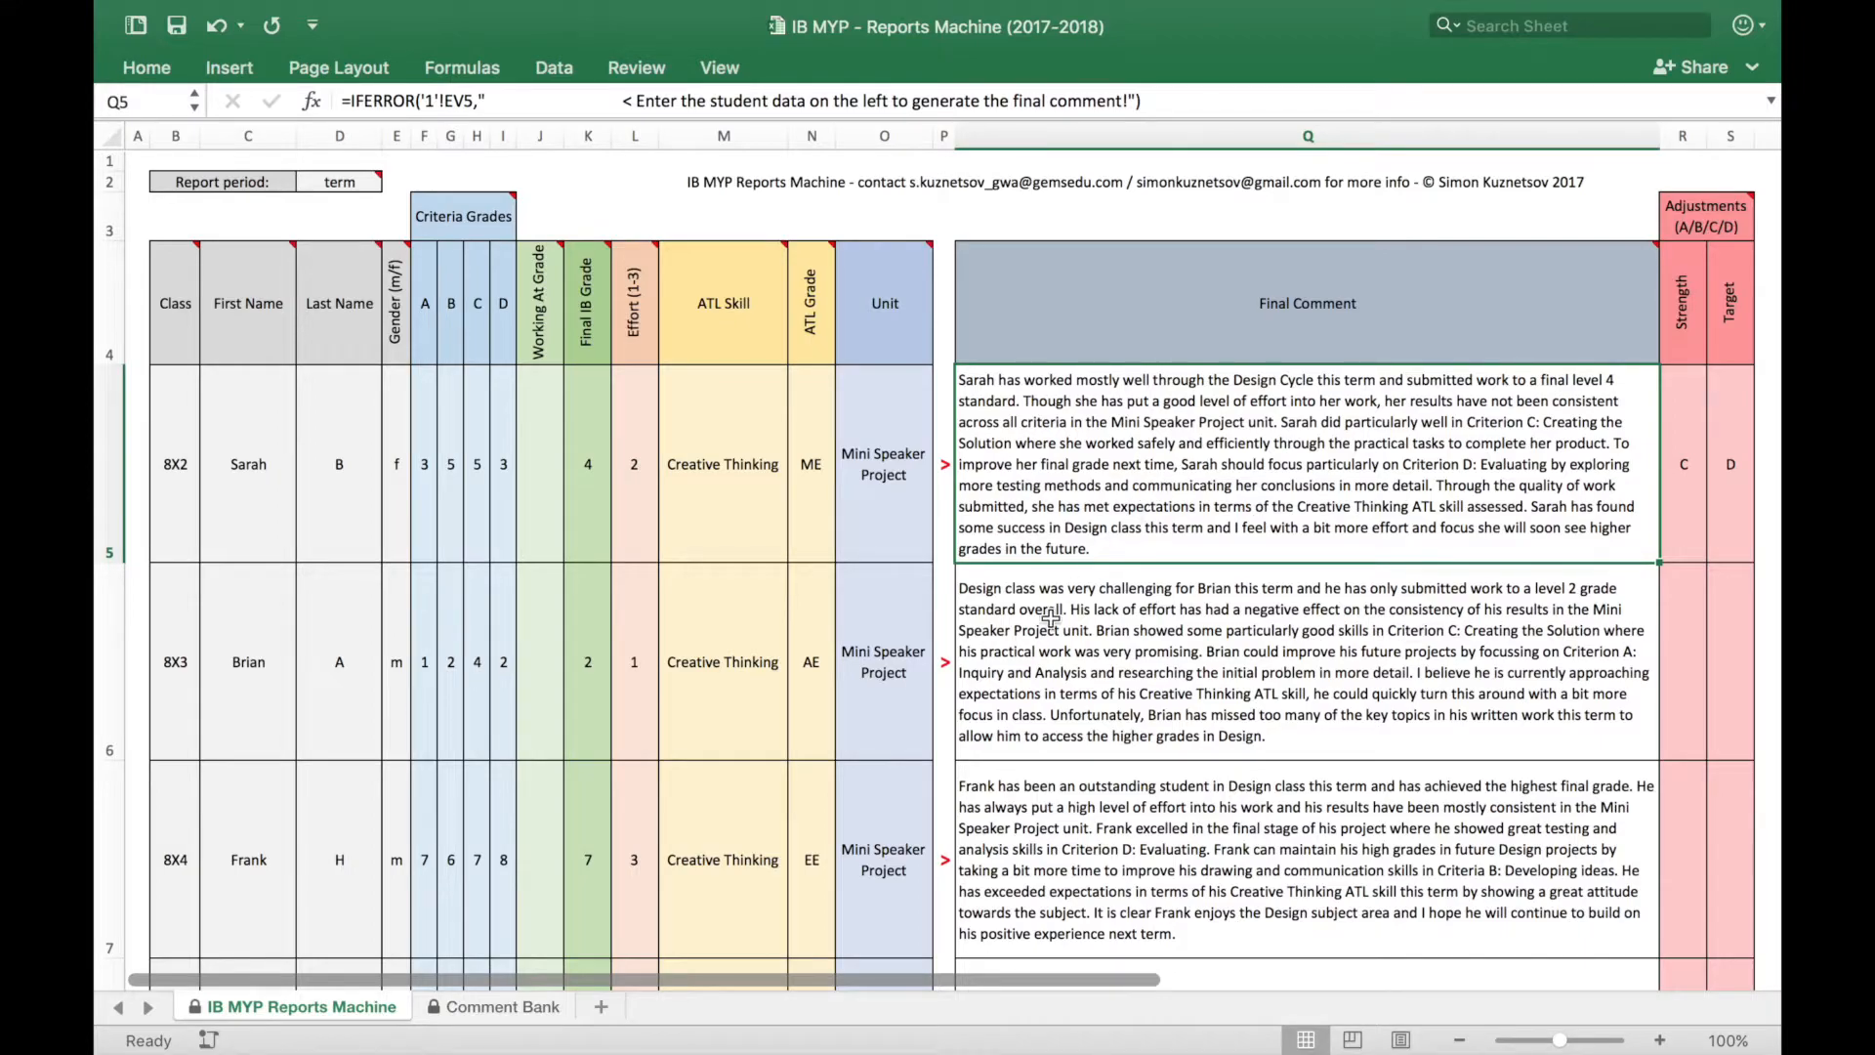
{"action": "left_click", "coordinate": [1027, 640]}
{"action": "left_click", "coordinate": [1070, 830]}
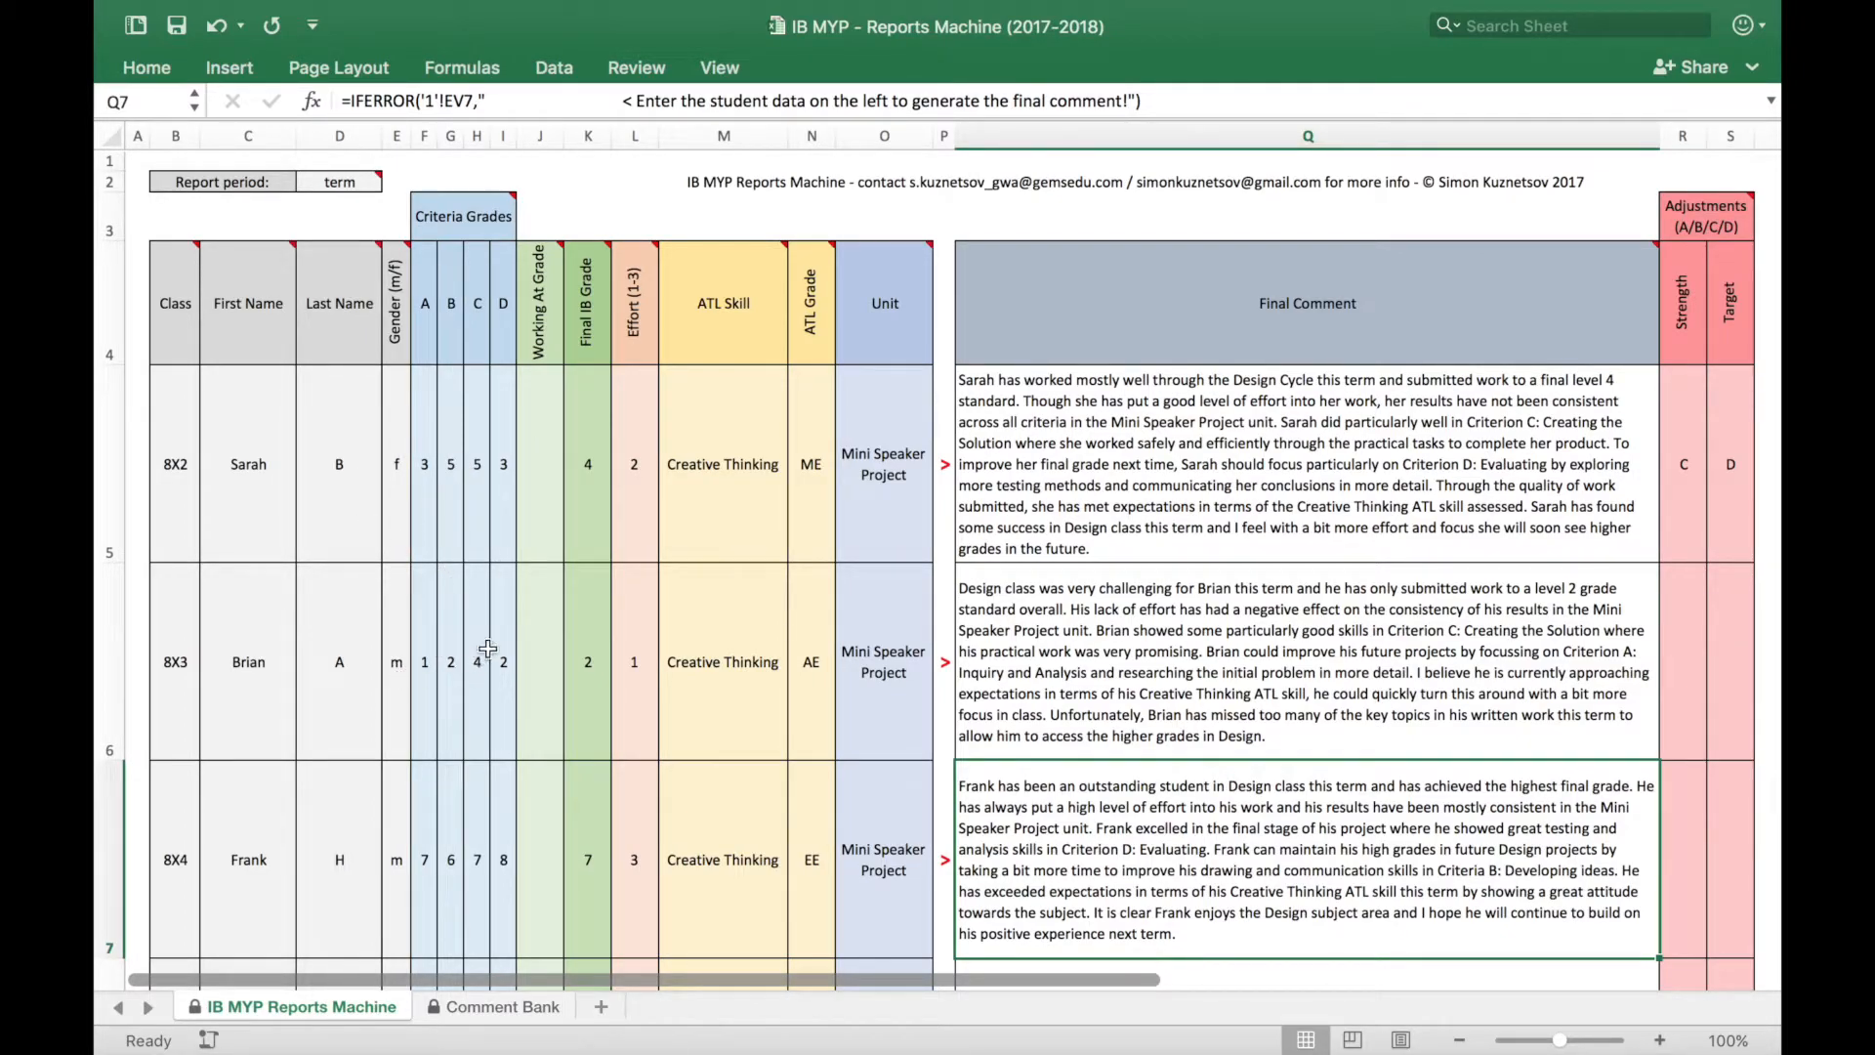
Inspect the row 6 criteria A and C grades and the source sentences in the Comment Bank sheet
{"action": "left_click", "coordinate": [426, 665]}
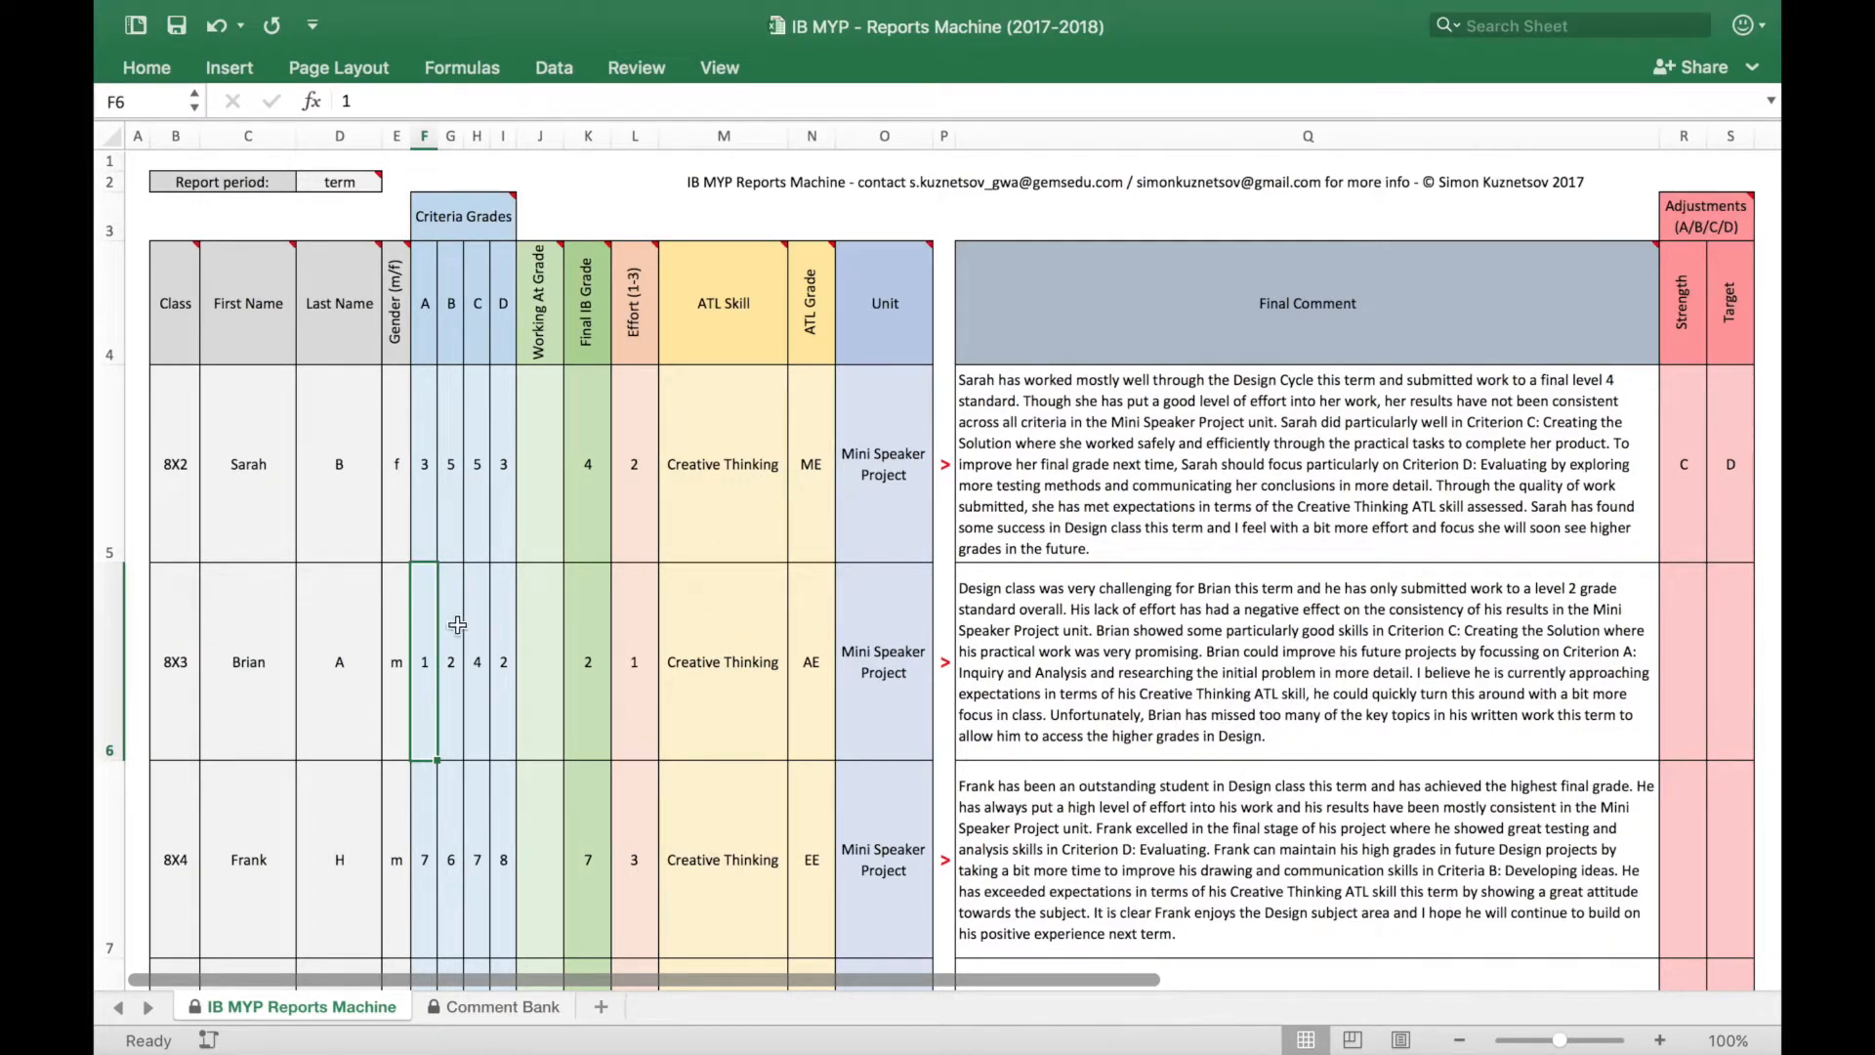
{"action": "left_click", "coordinate": [475, 656]}
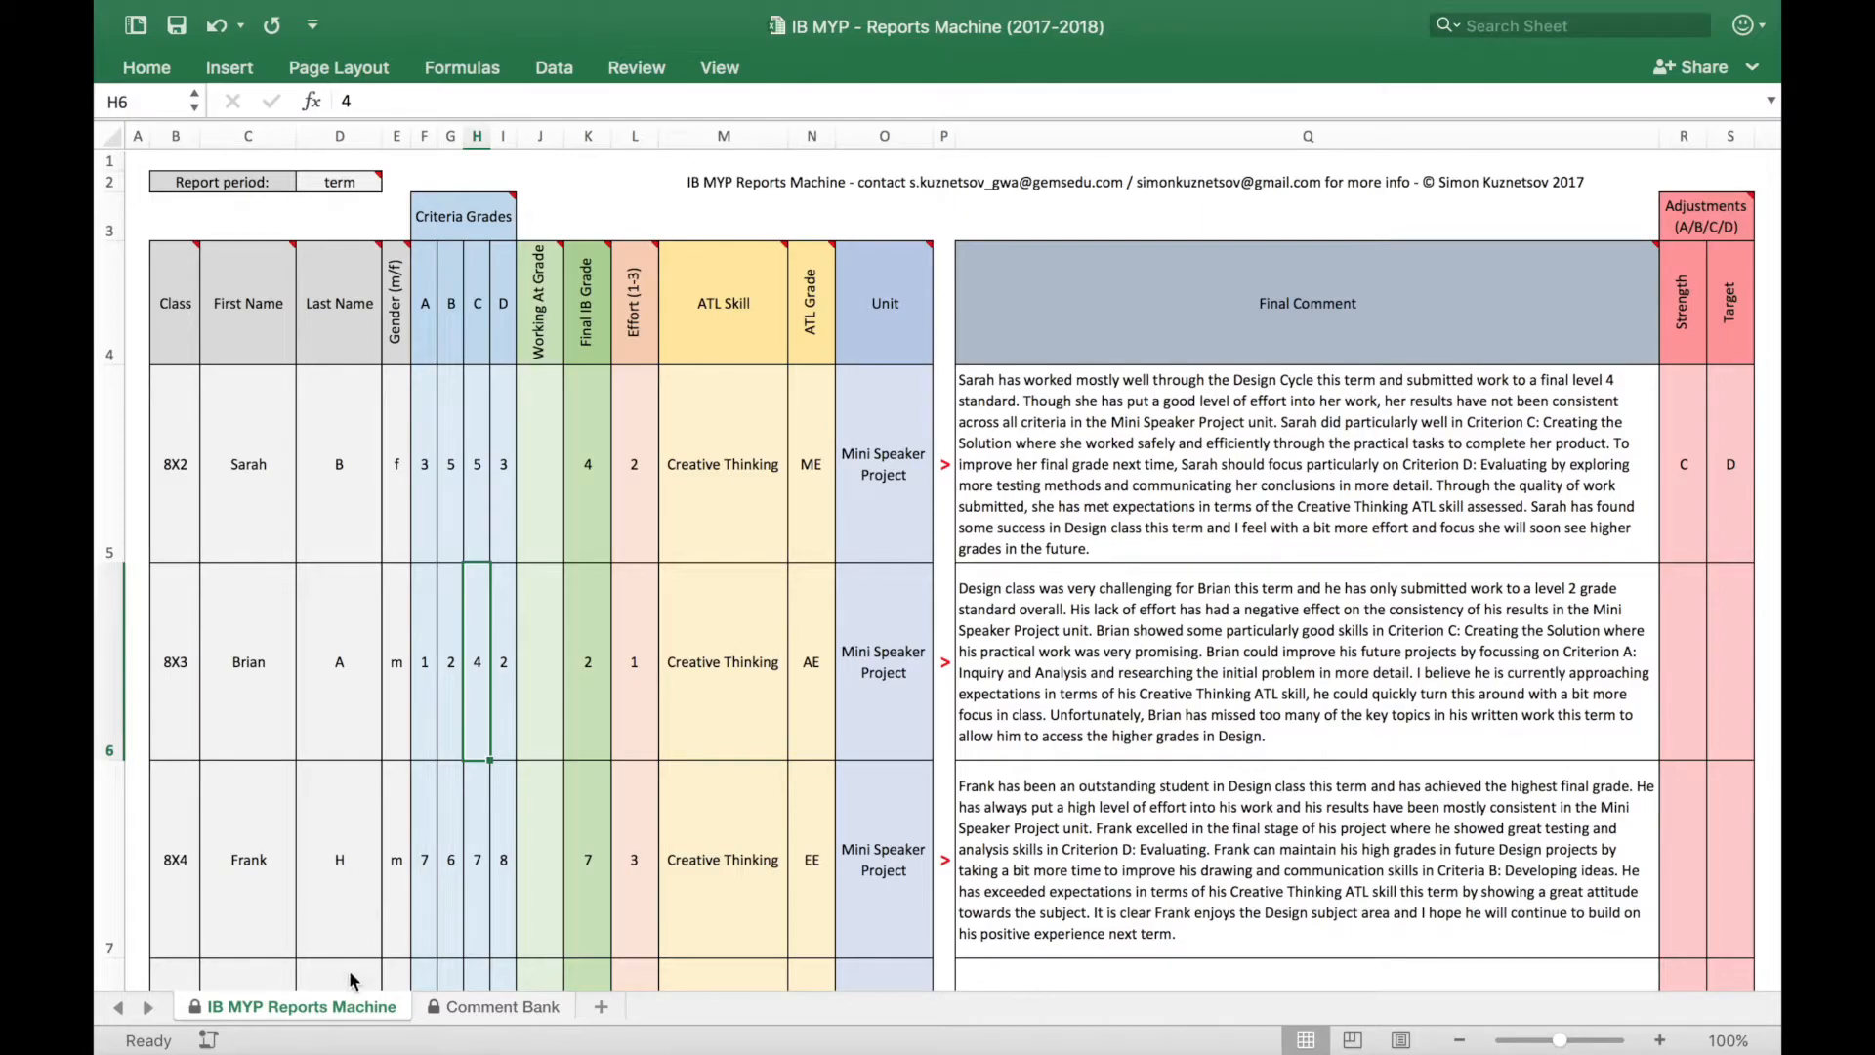
{"action": "left_click", "coordinate": [508, 1008]}
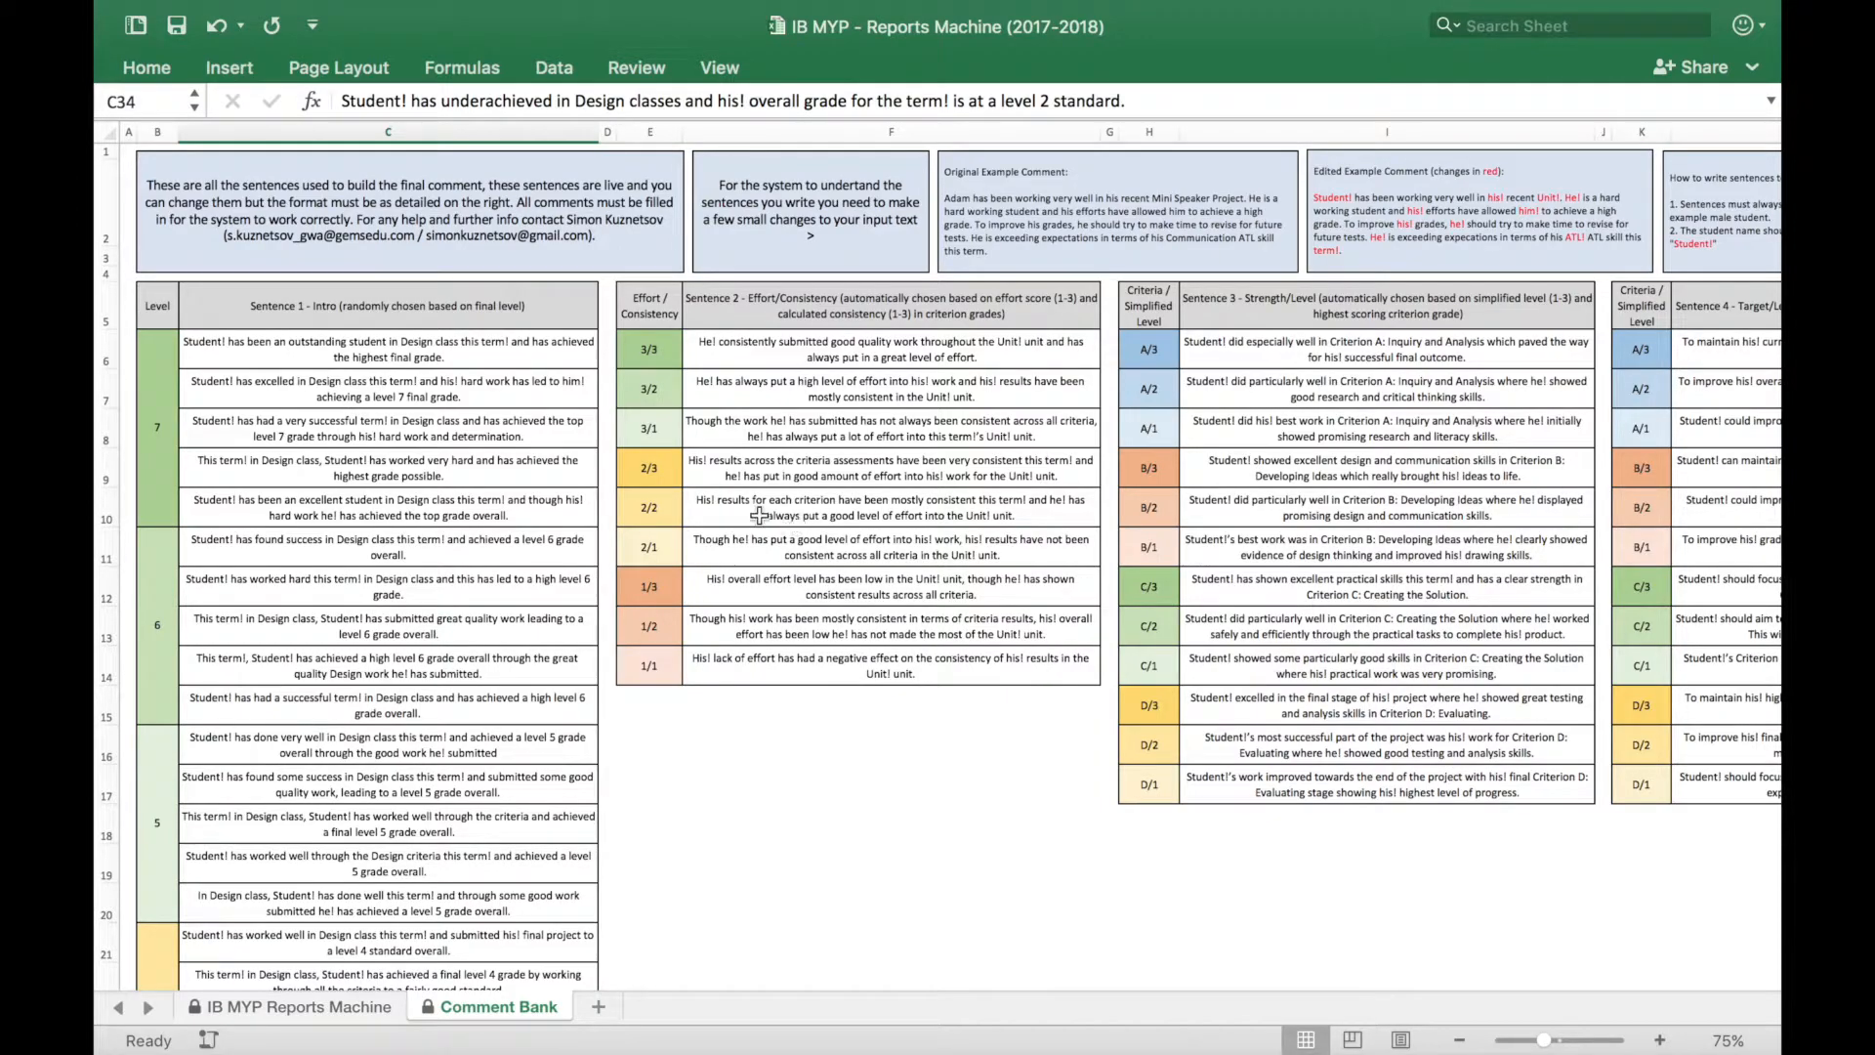
{"action": "left_click", "coordinate": [285, 1008]}
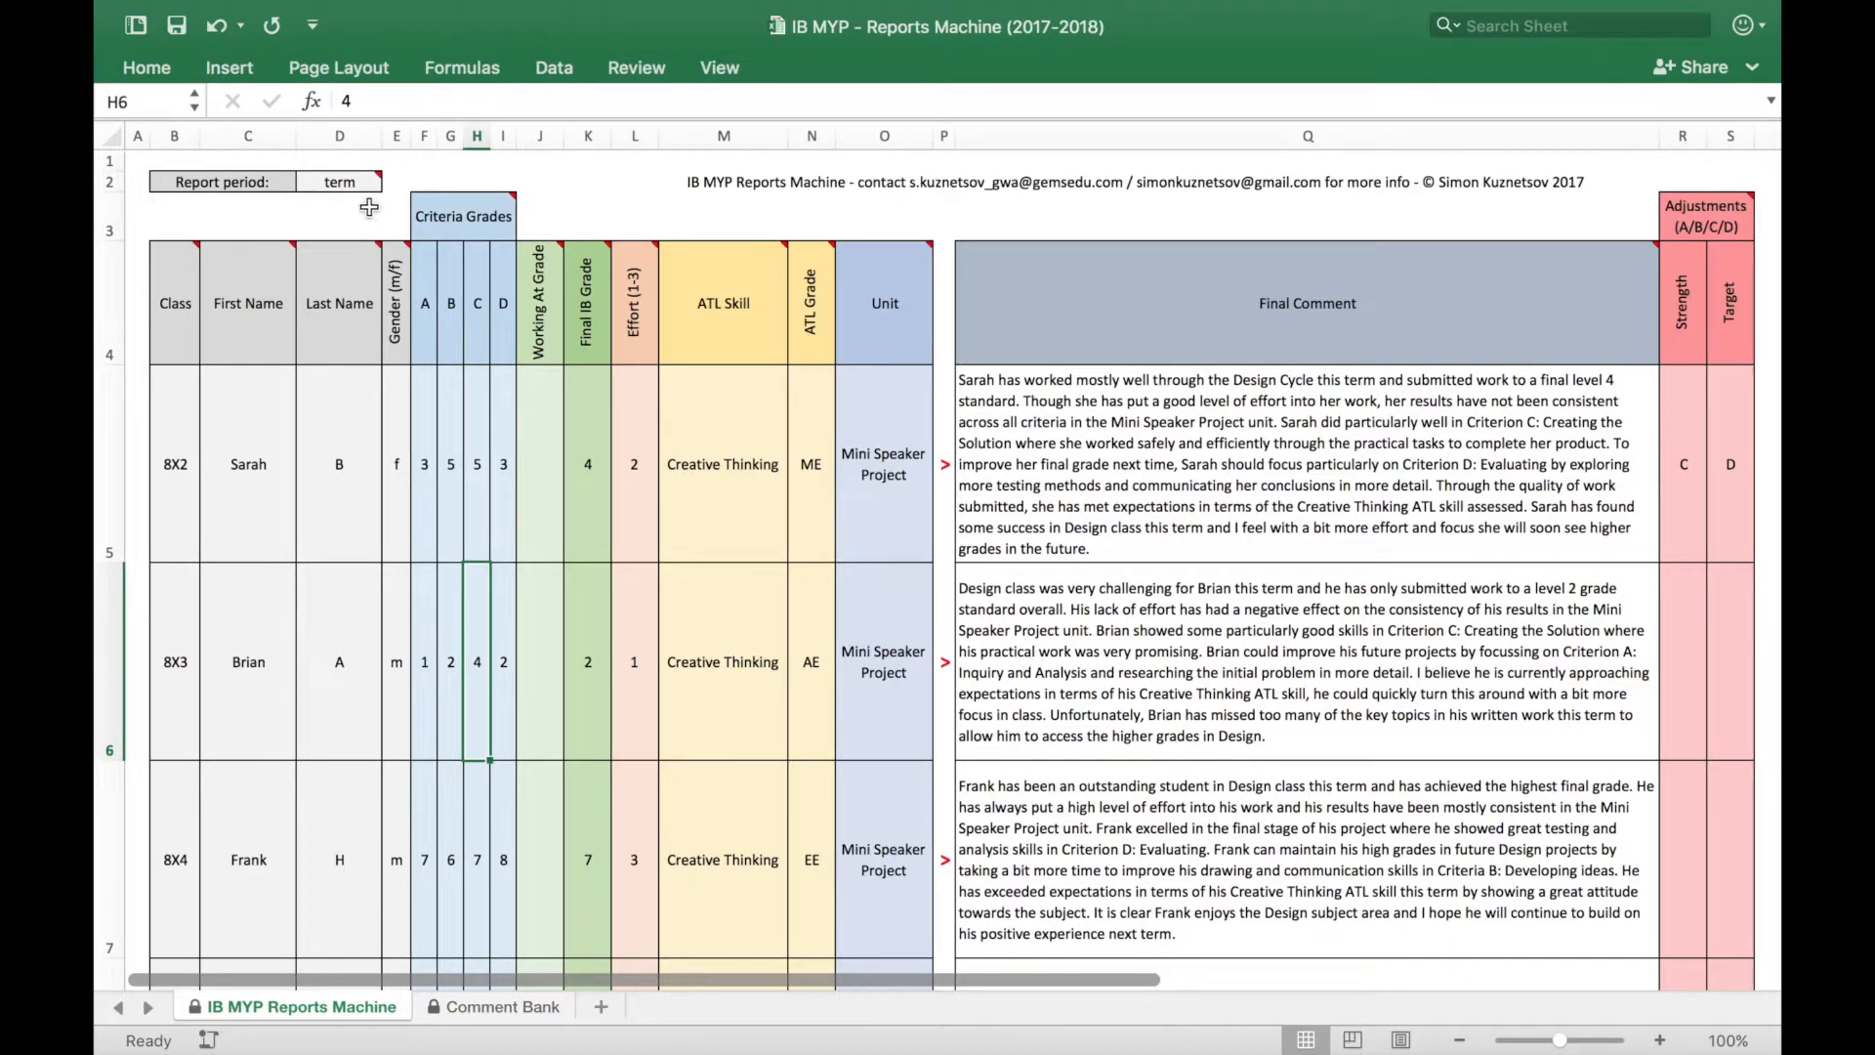
Set the report period to year
{"action": "left_click", "coordinate": [337, 182]}
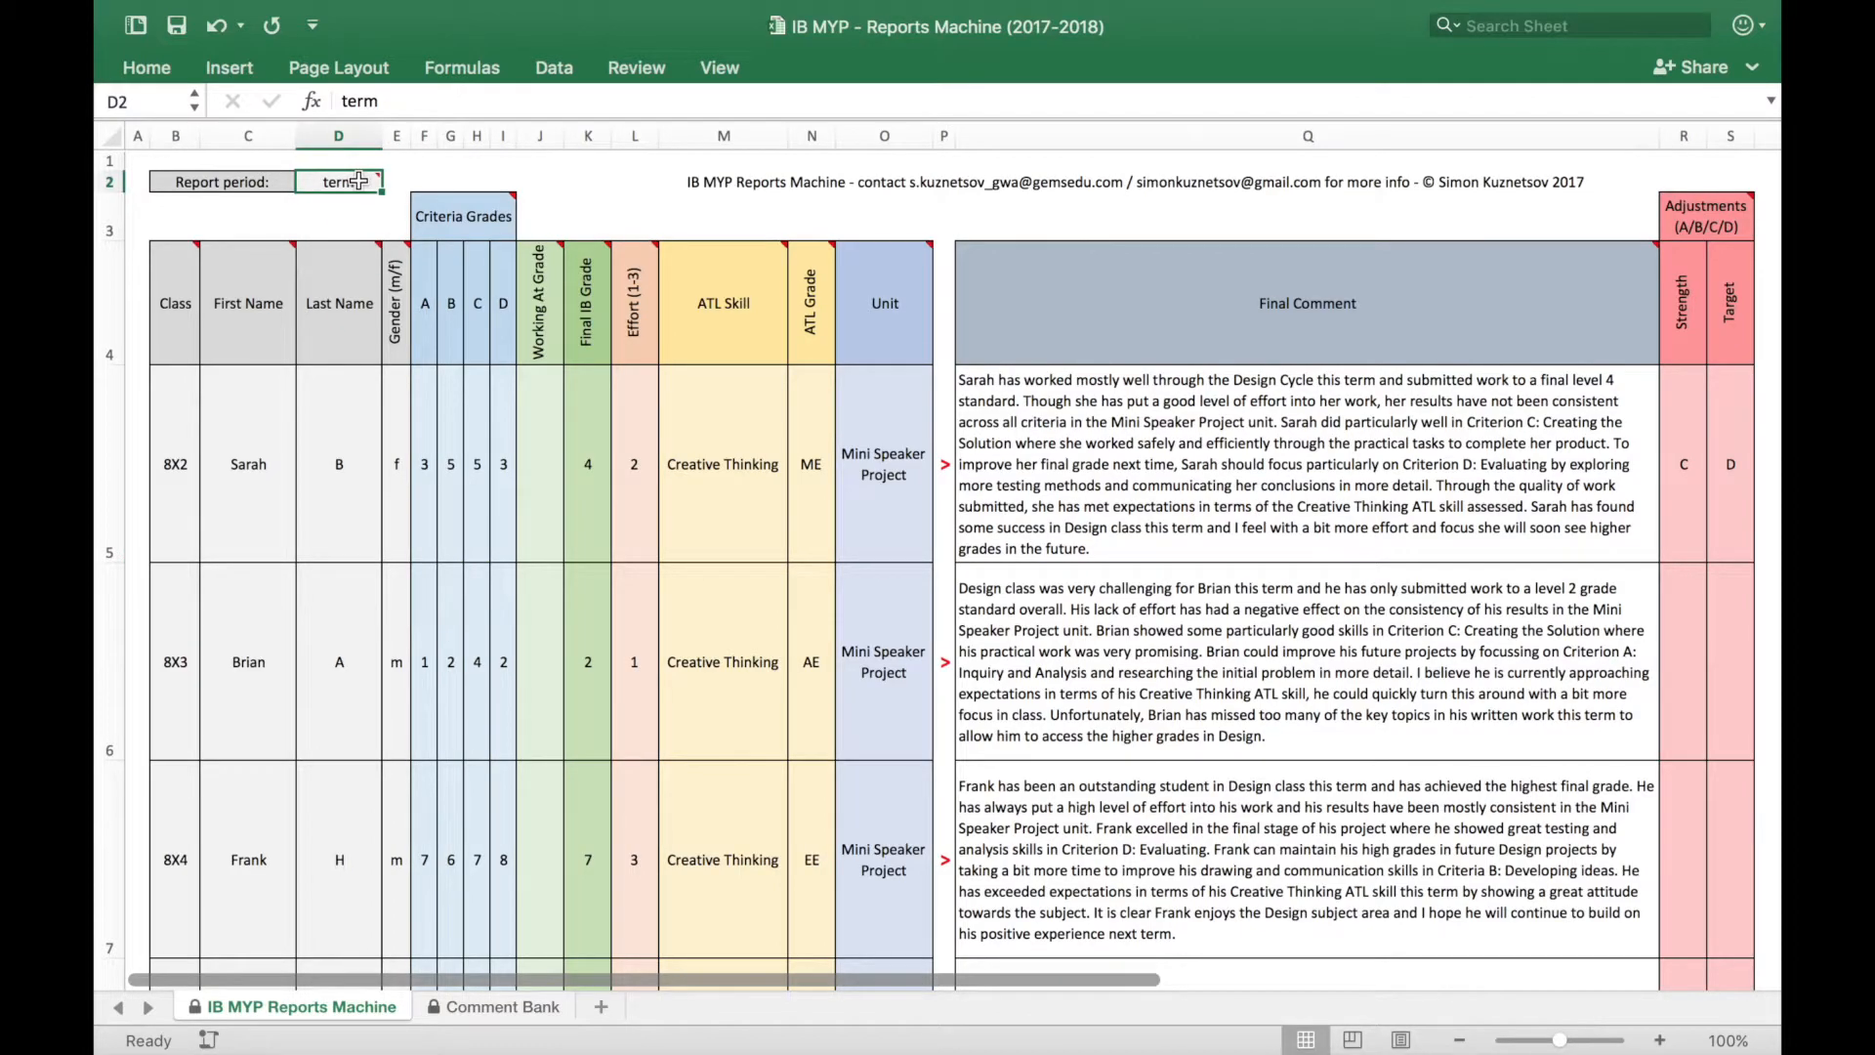
{"action": "type", "text": "yer"}
{"action": "key", "text": "BackSpace"}
{"action": "type", "text": "ar"}
{"action": "key", "text": "Return"}
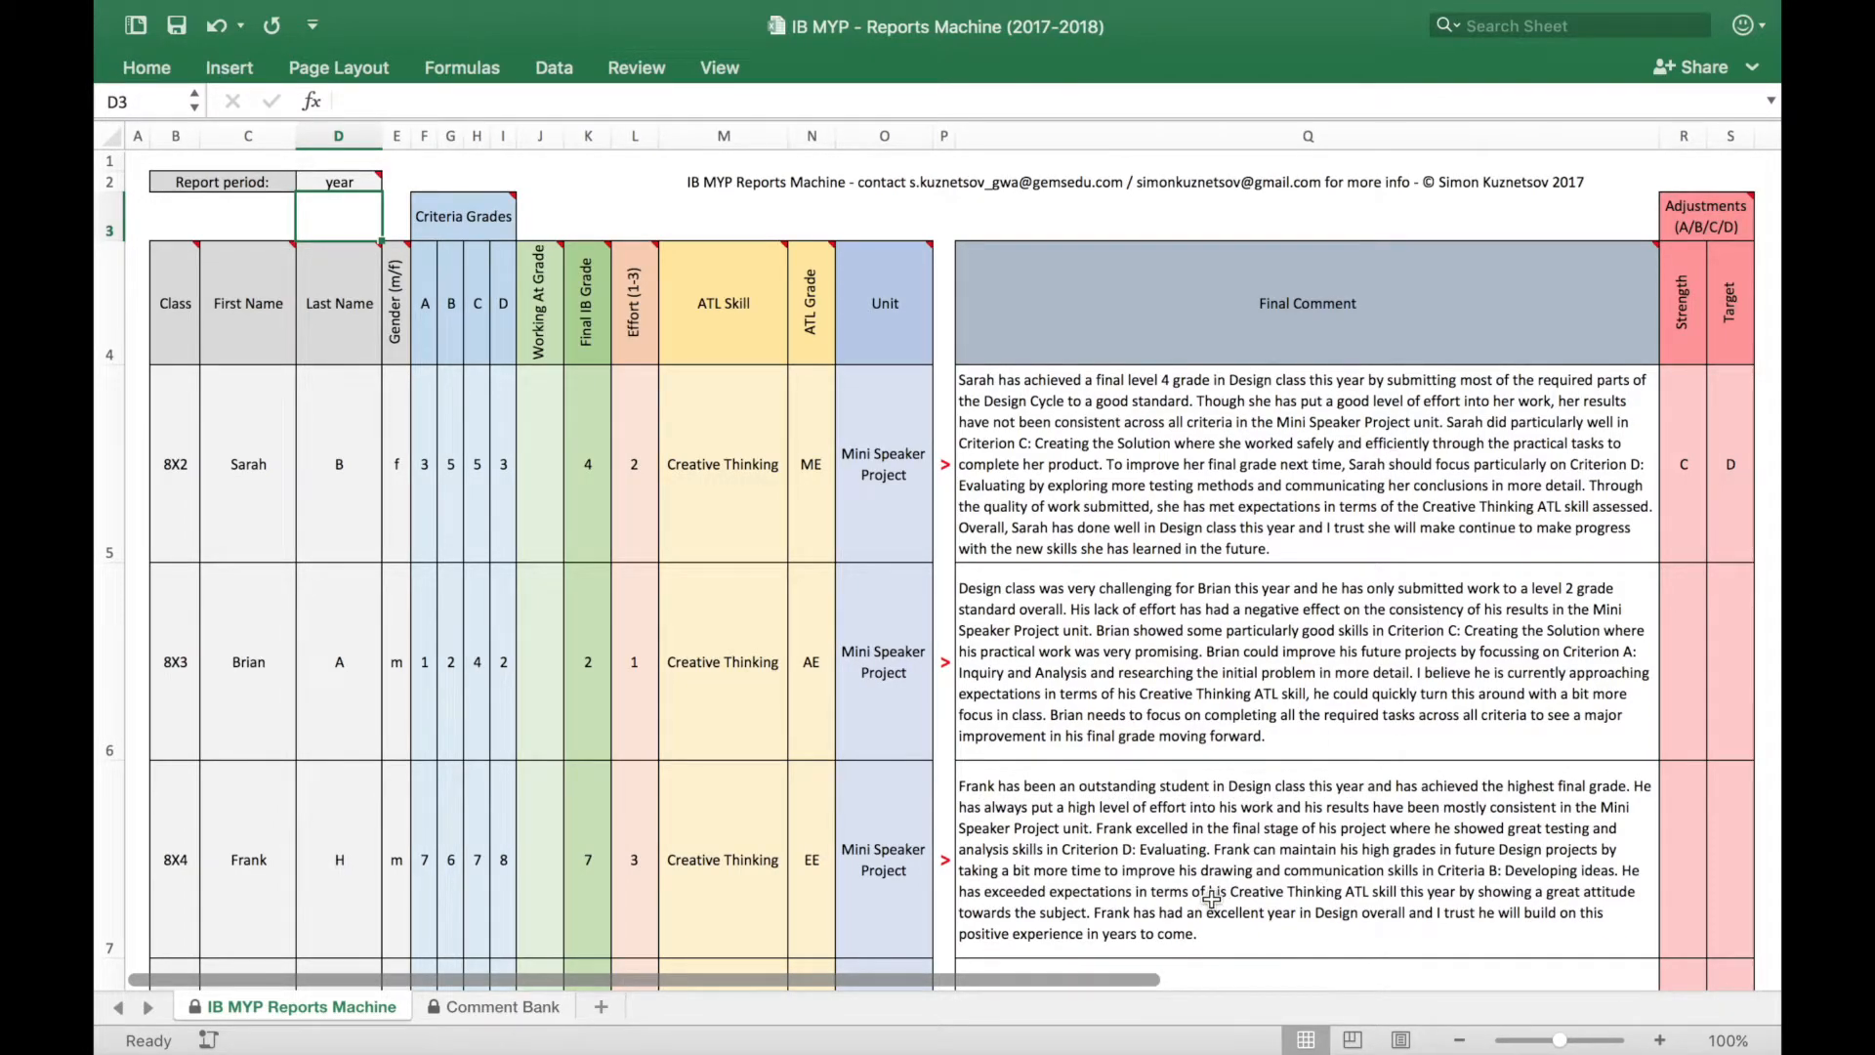
Set the report period to week
{"action": "left_click", "coordinate": [344, 182]}
{"action": "type", "text": "we"}
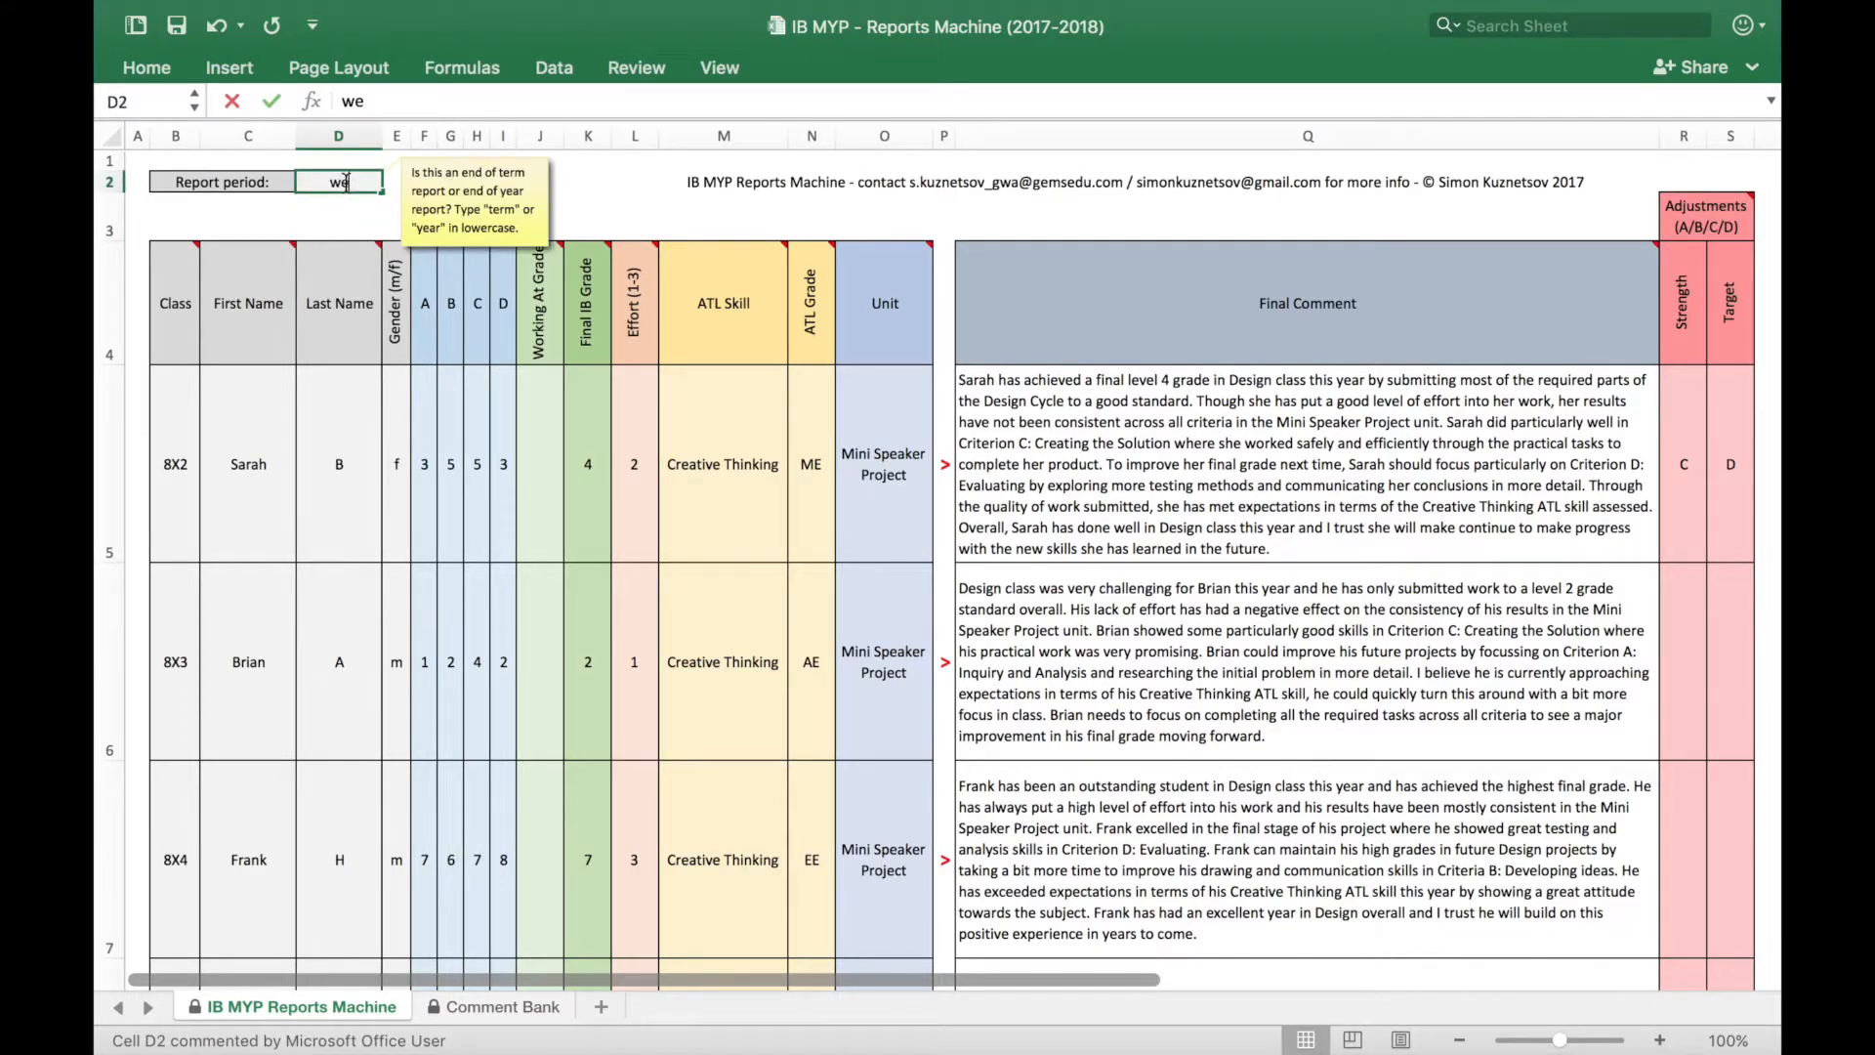
{"action": "type", "text": "el"}
{"action": "key", "text": "BackSpace"}
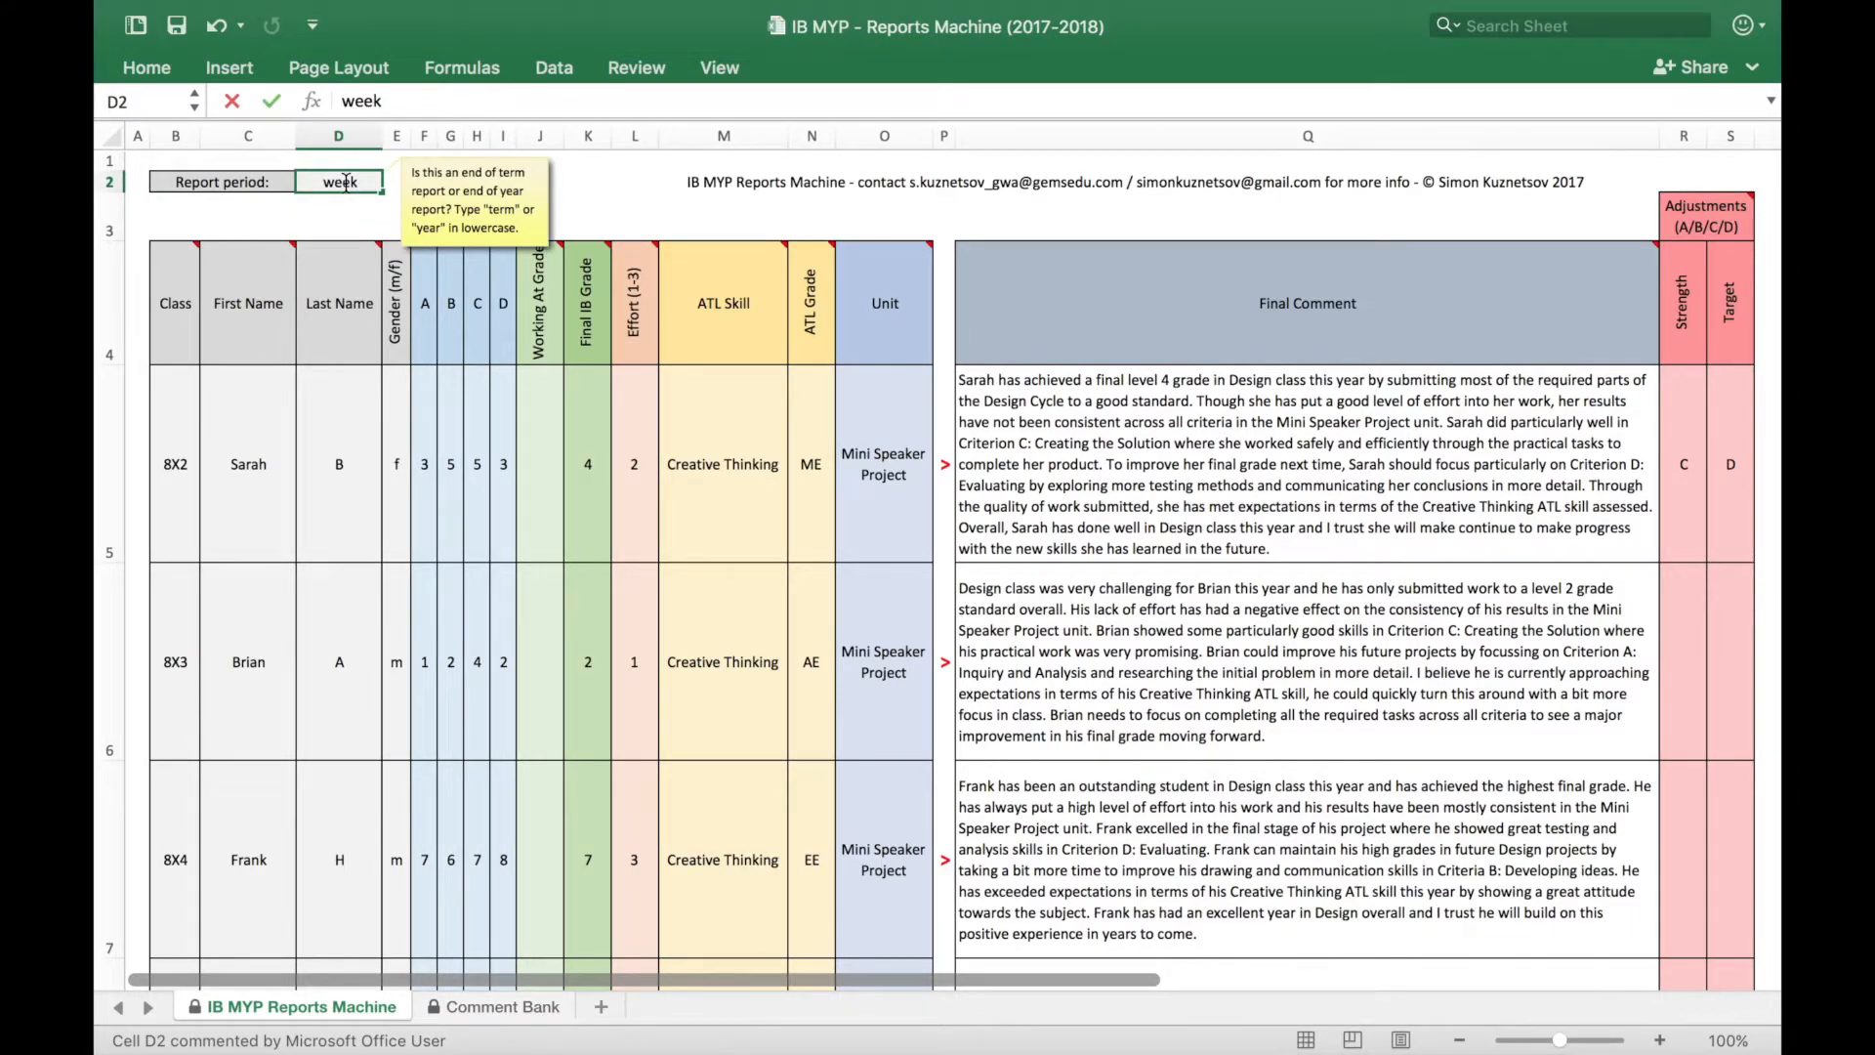
{"action": "key", "text": "Return"}
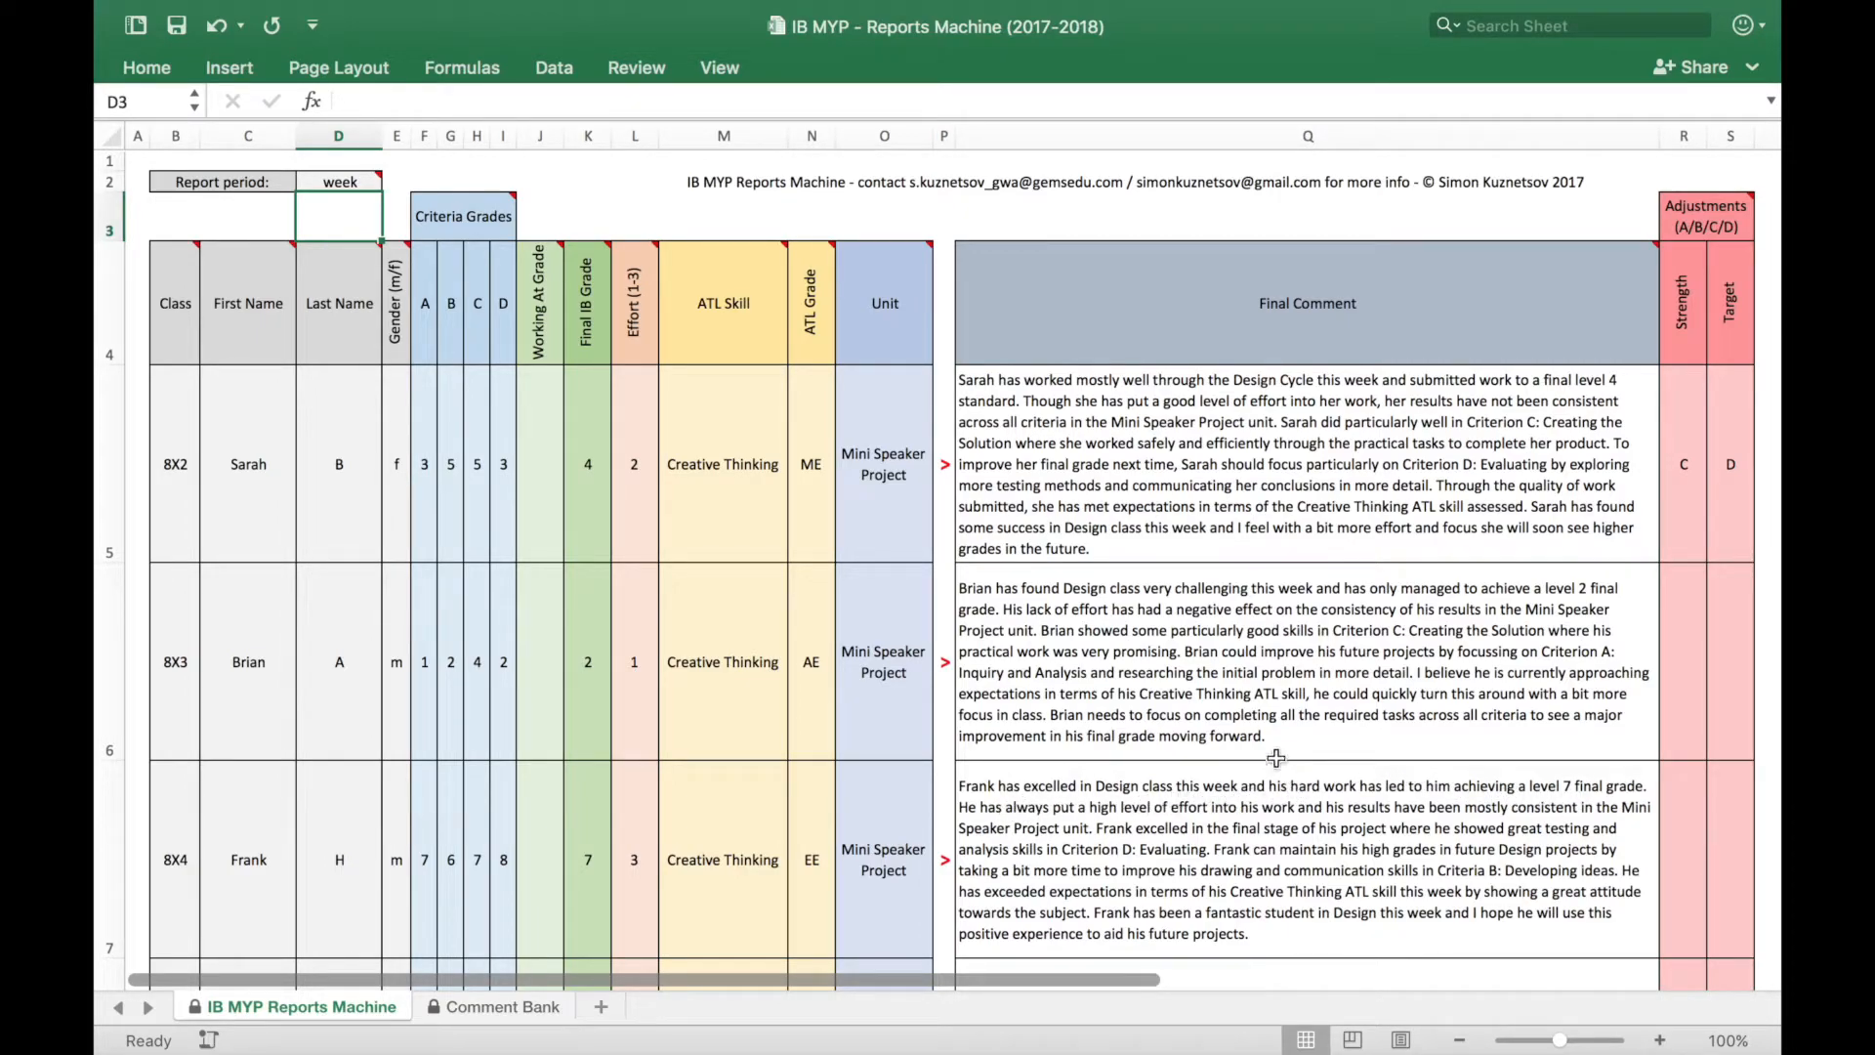
Set the report period to term
{"action": "left_click", "coordinate": [325, 182]}
{"action": "type", "text": "term"}
{"action": "key", "text": "Return"}
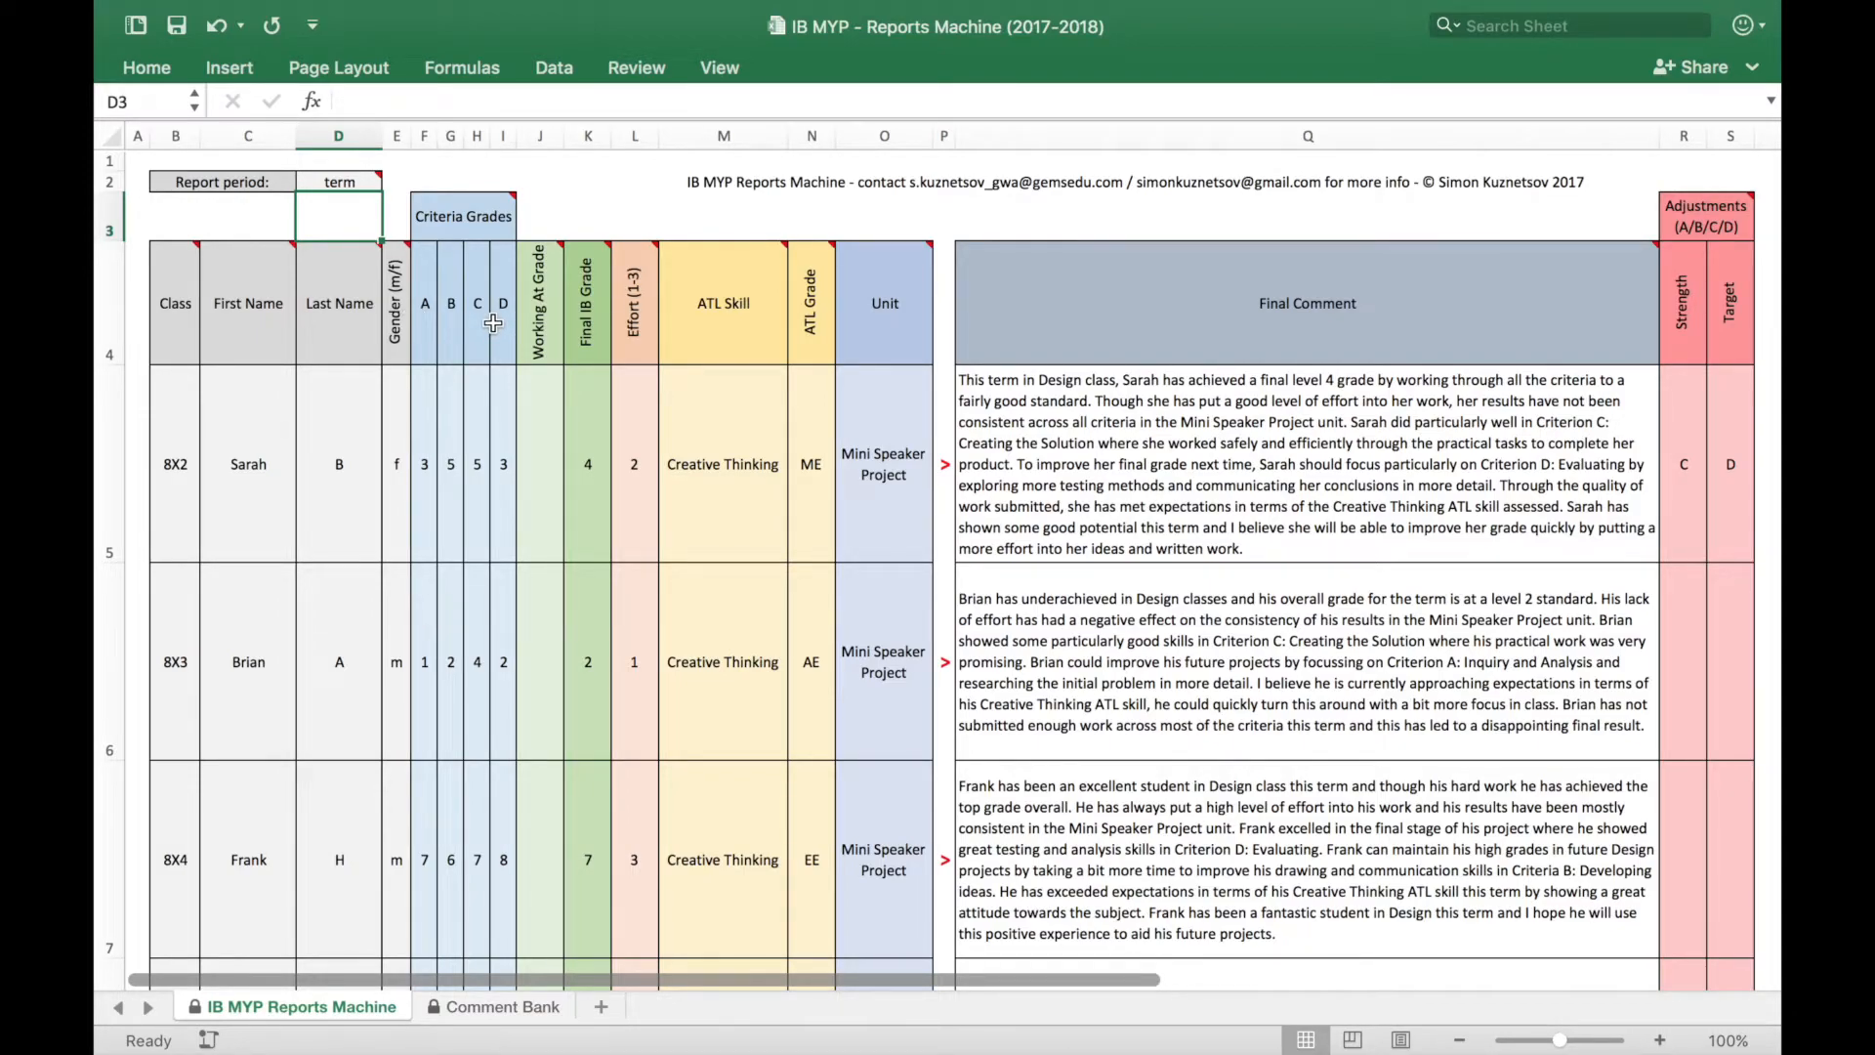
Clear the criteria C and D grades in rows 5, 6 and 7
{"action": "left_click", "coordinate": [478, 445]}
{"action": "key", "text": "Delete"}
{"action": "key", "text": "Right"}
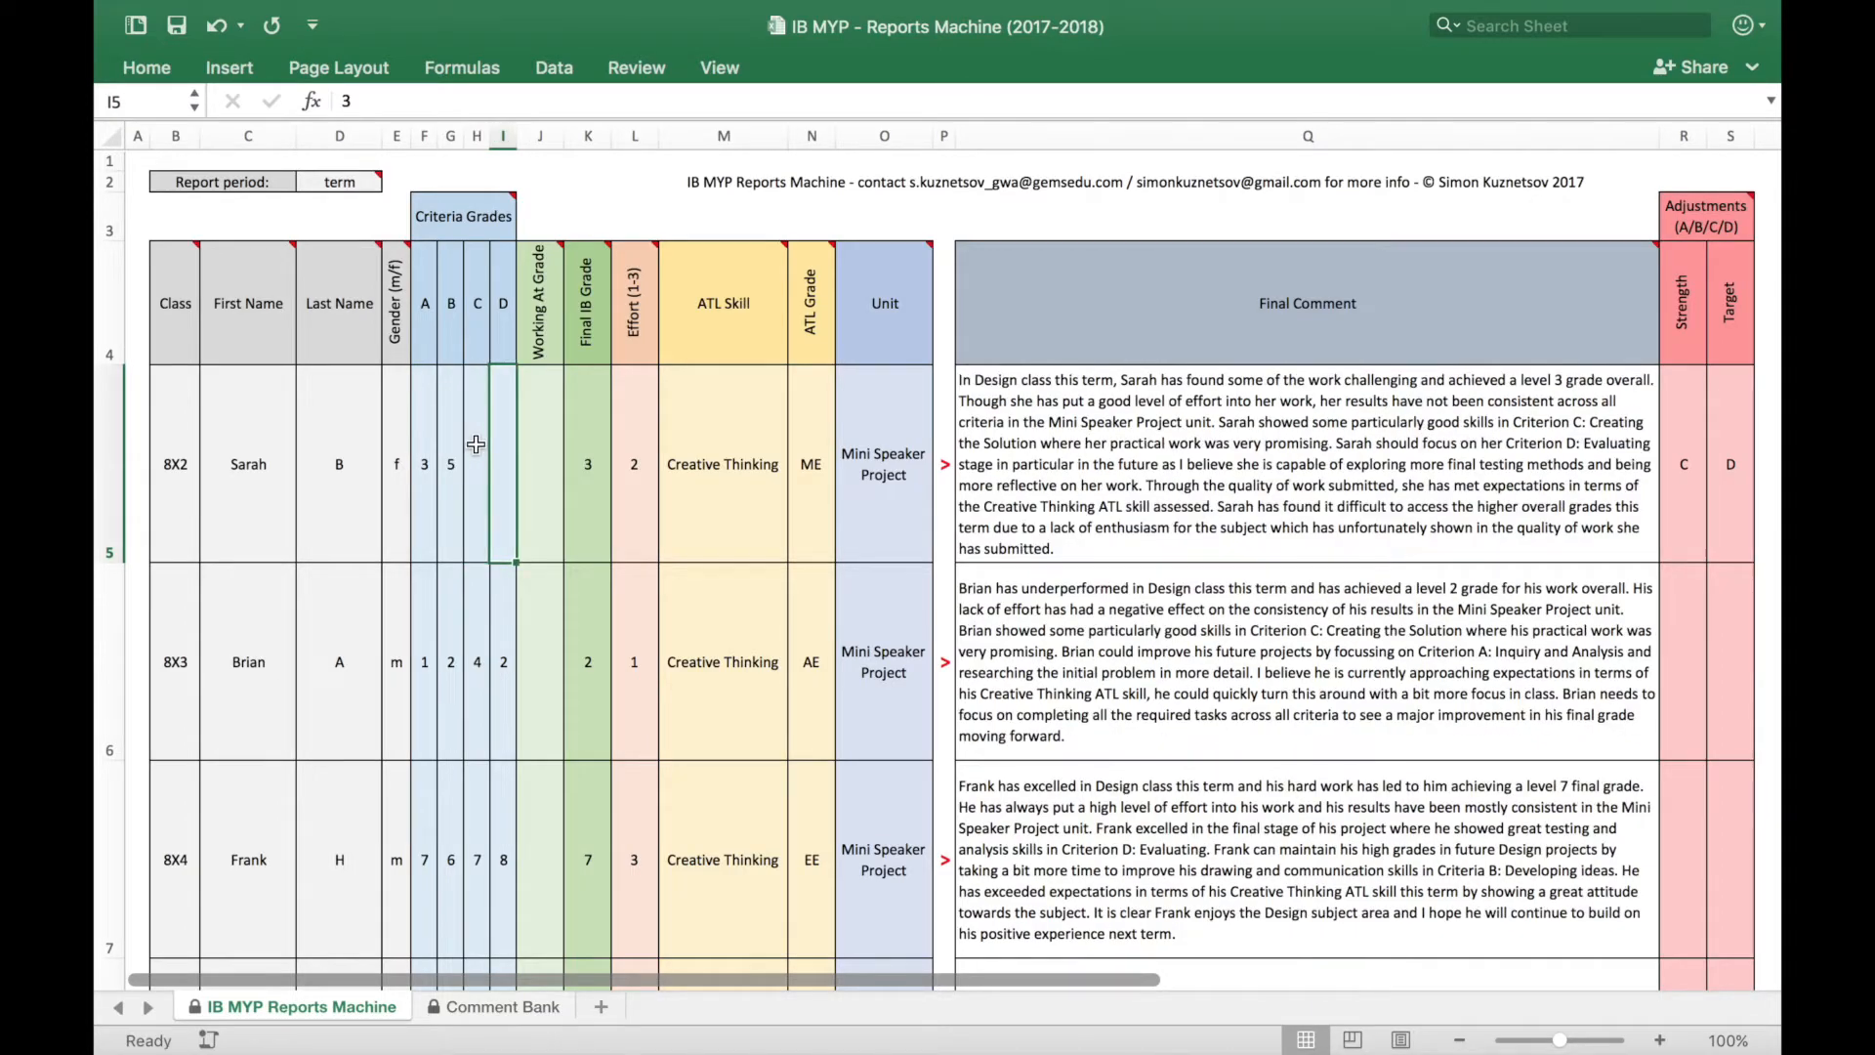
{"action": "key", "text": "Delete"}
{"action": "left_click", "coordinate": [477, 601]}
{"action": "key", "text": "Delete"}
{"action": "left_click", "coordinate": [502, 618]}
{"action": "left_click", "coordinate": [477, 861]}
{"action": "key", "text": "Delete"}
{"action": "left_click", "coordinate": [507, 887]}
{"action": "key", "text": "Delete"}
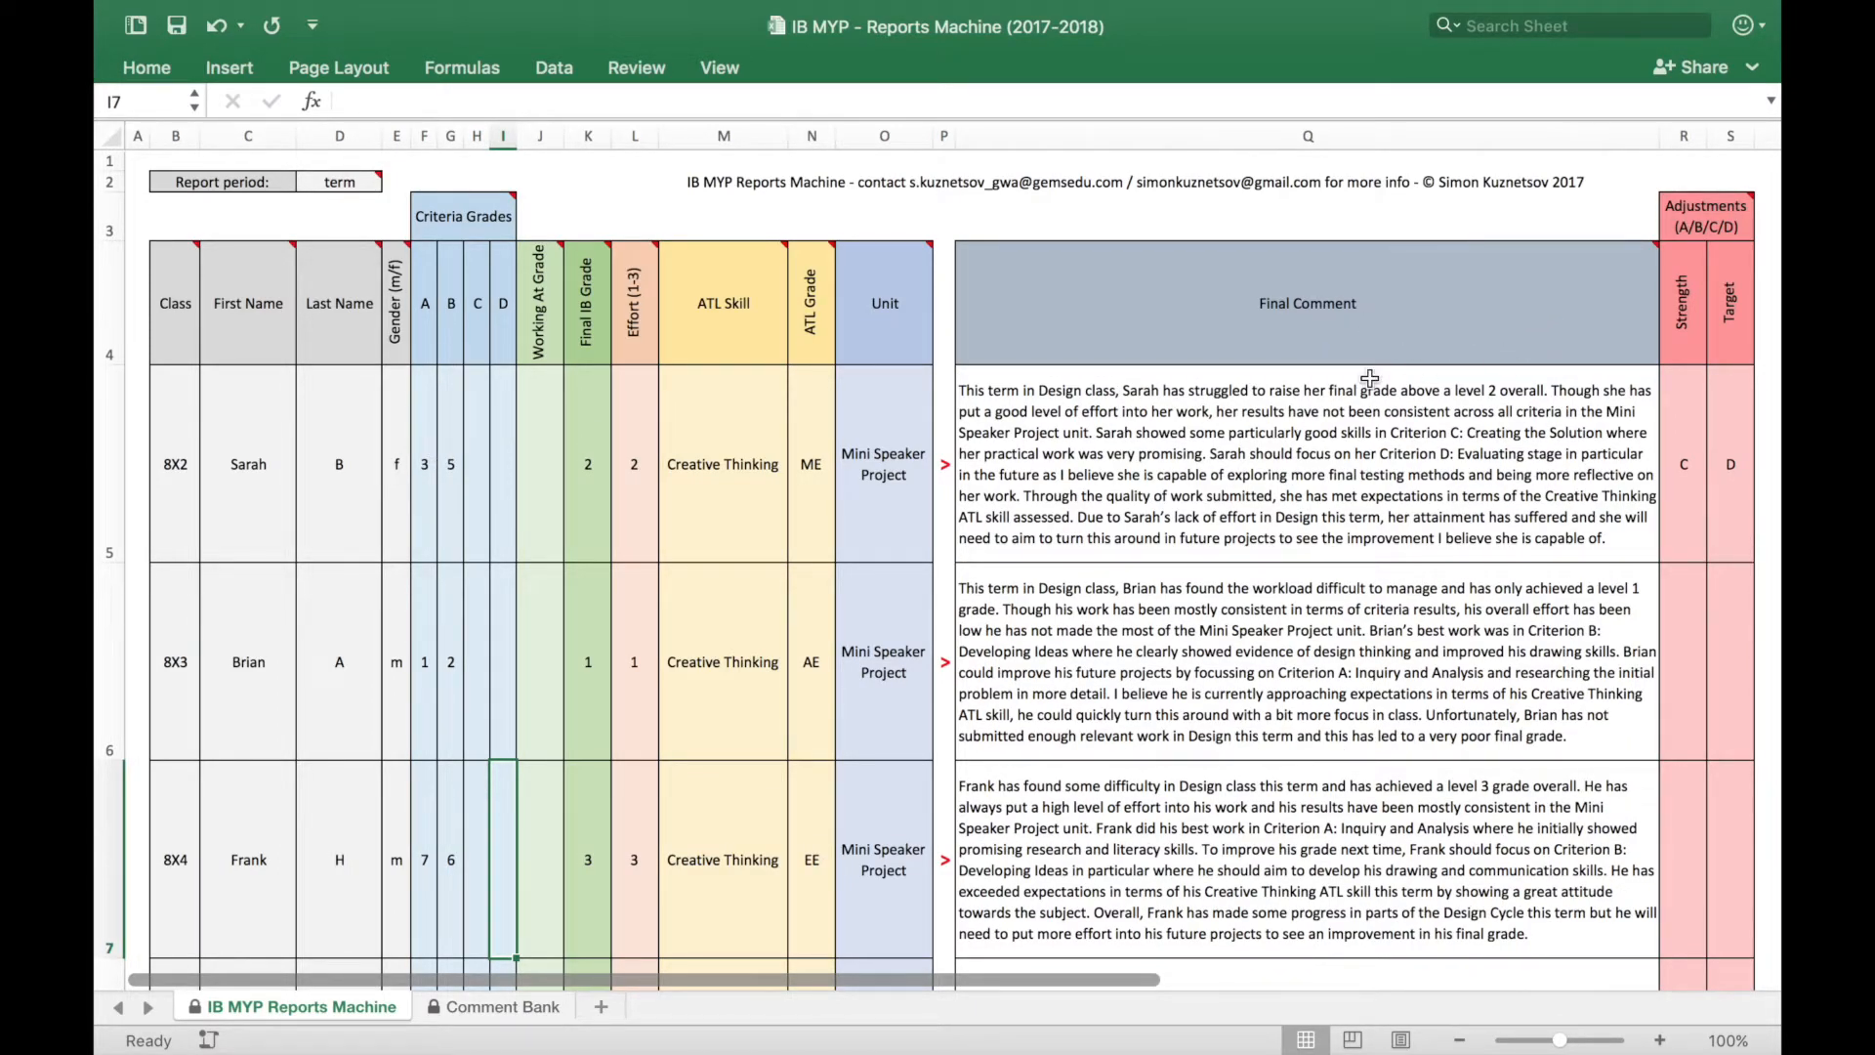
Clear the strength and target adjustments in row 5
{"action": "left_click", "coordinate": [1681, 426]}
{"action": "key", "text": "Delete"}
{"action": "left_click", "coordinate": [1742, 437]}
{"action": "key", "text": "Delete"}
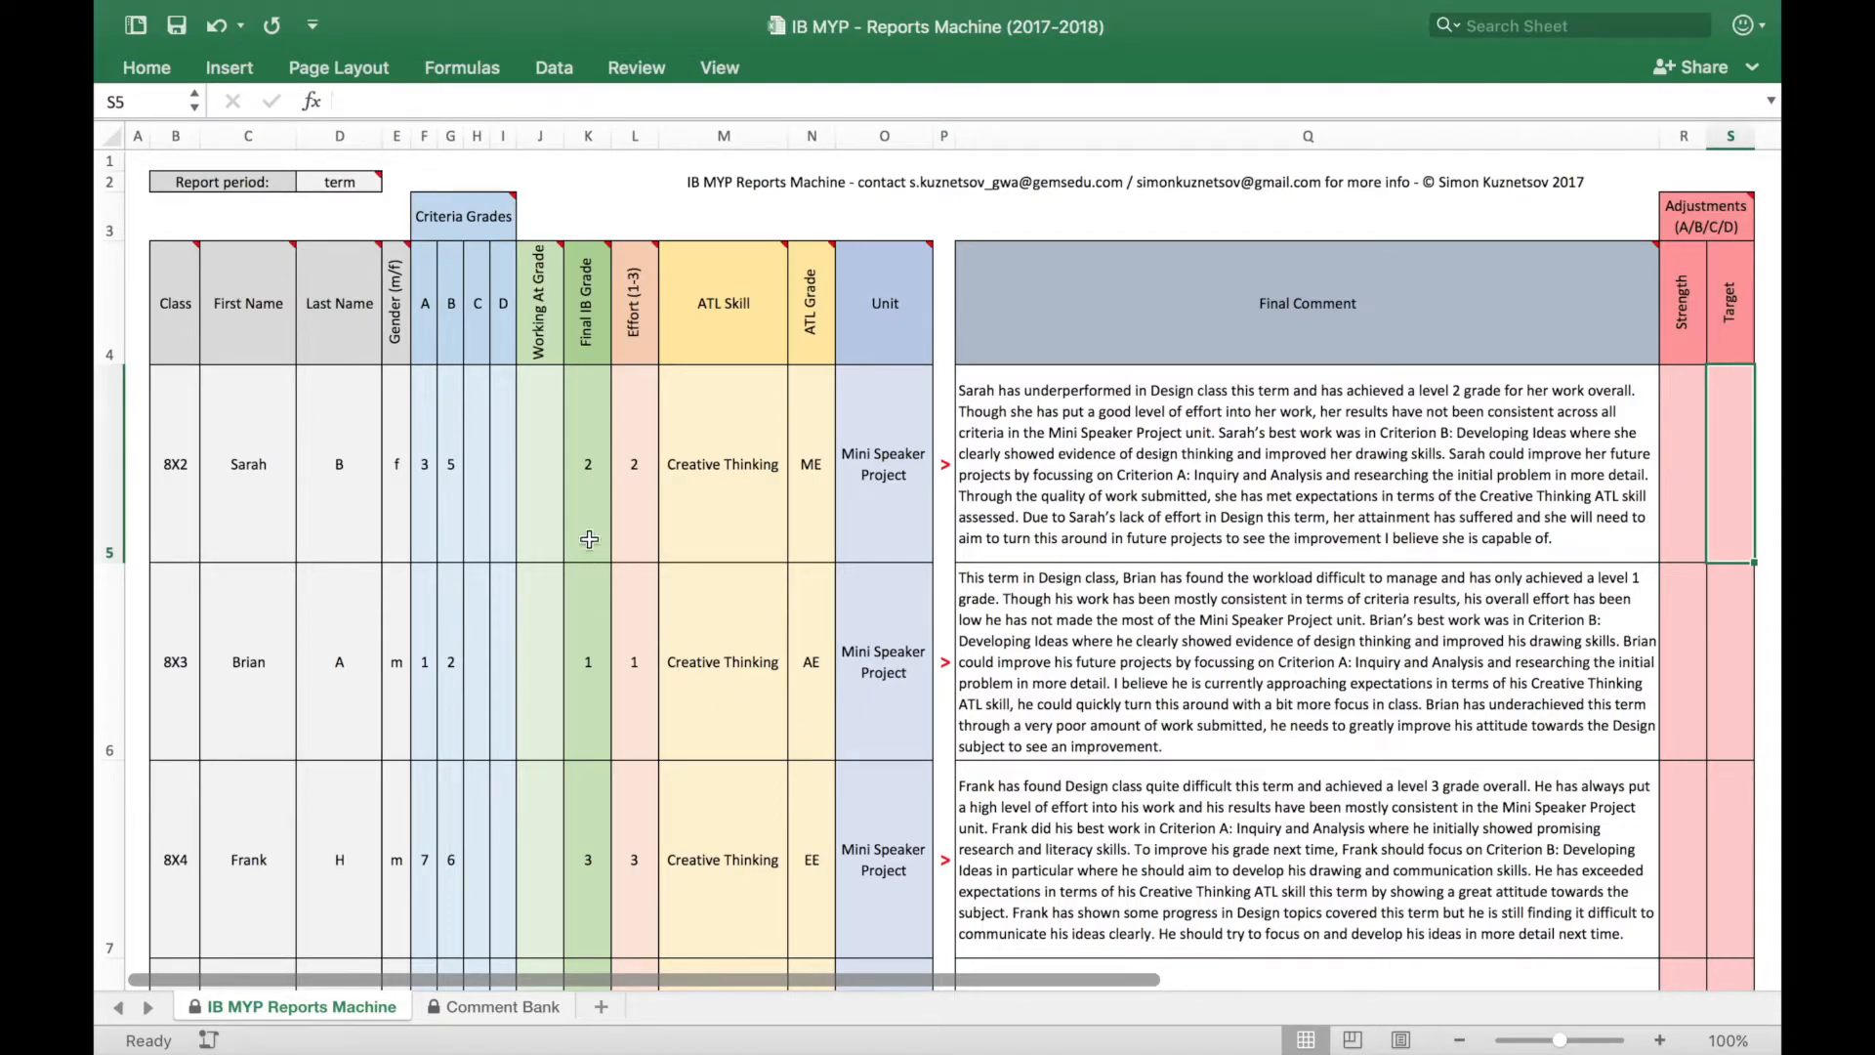
Check the Final IB Grade cells and their formulas in rows 5 to 7
{"action": "left_click", "coordinate": [586, 471]}
{"action": "left_click", "coordinate": [582, 600]}
{"action": "left_click", "coordinate": [583, 799]}
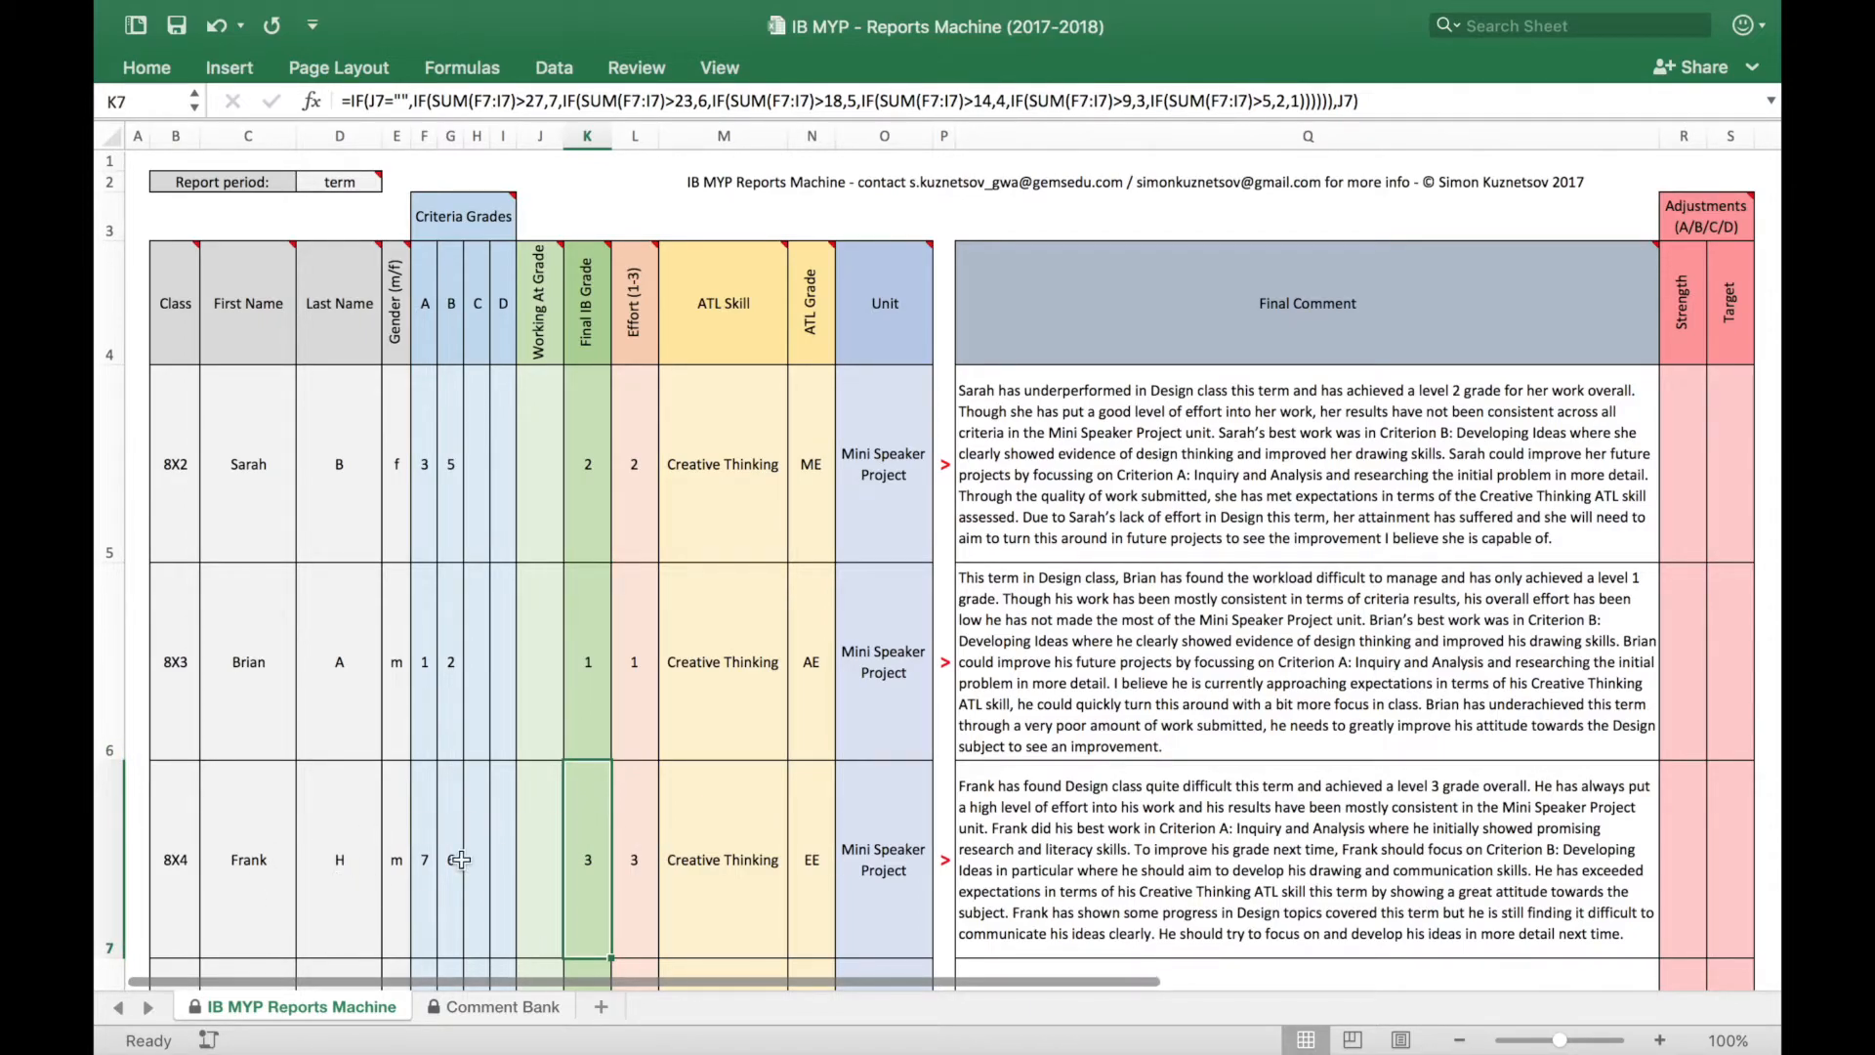
{"action": "scroll", "coordinate": [461, 859], "scroll_direction": "down", "scroll_amount": 5}
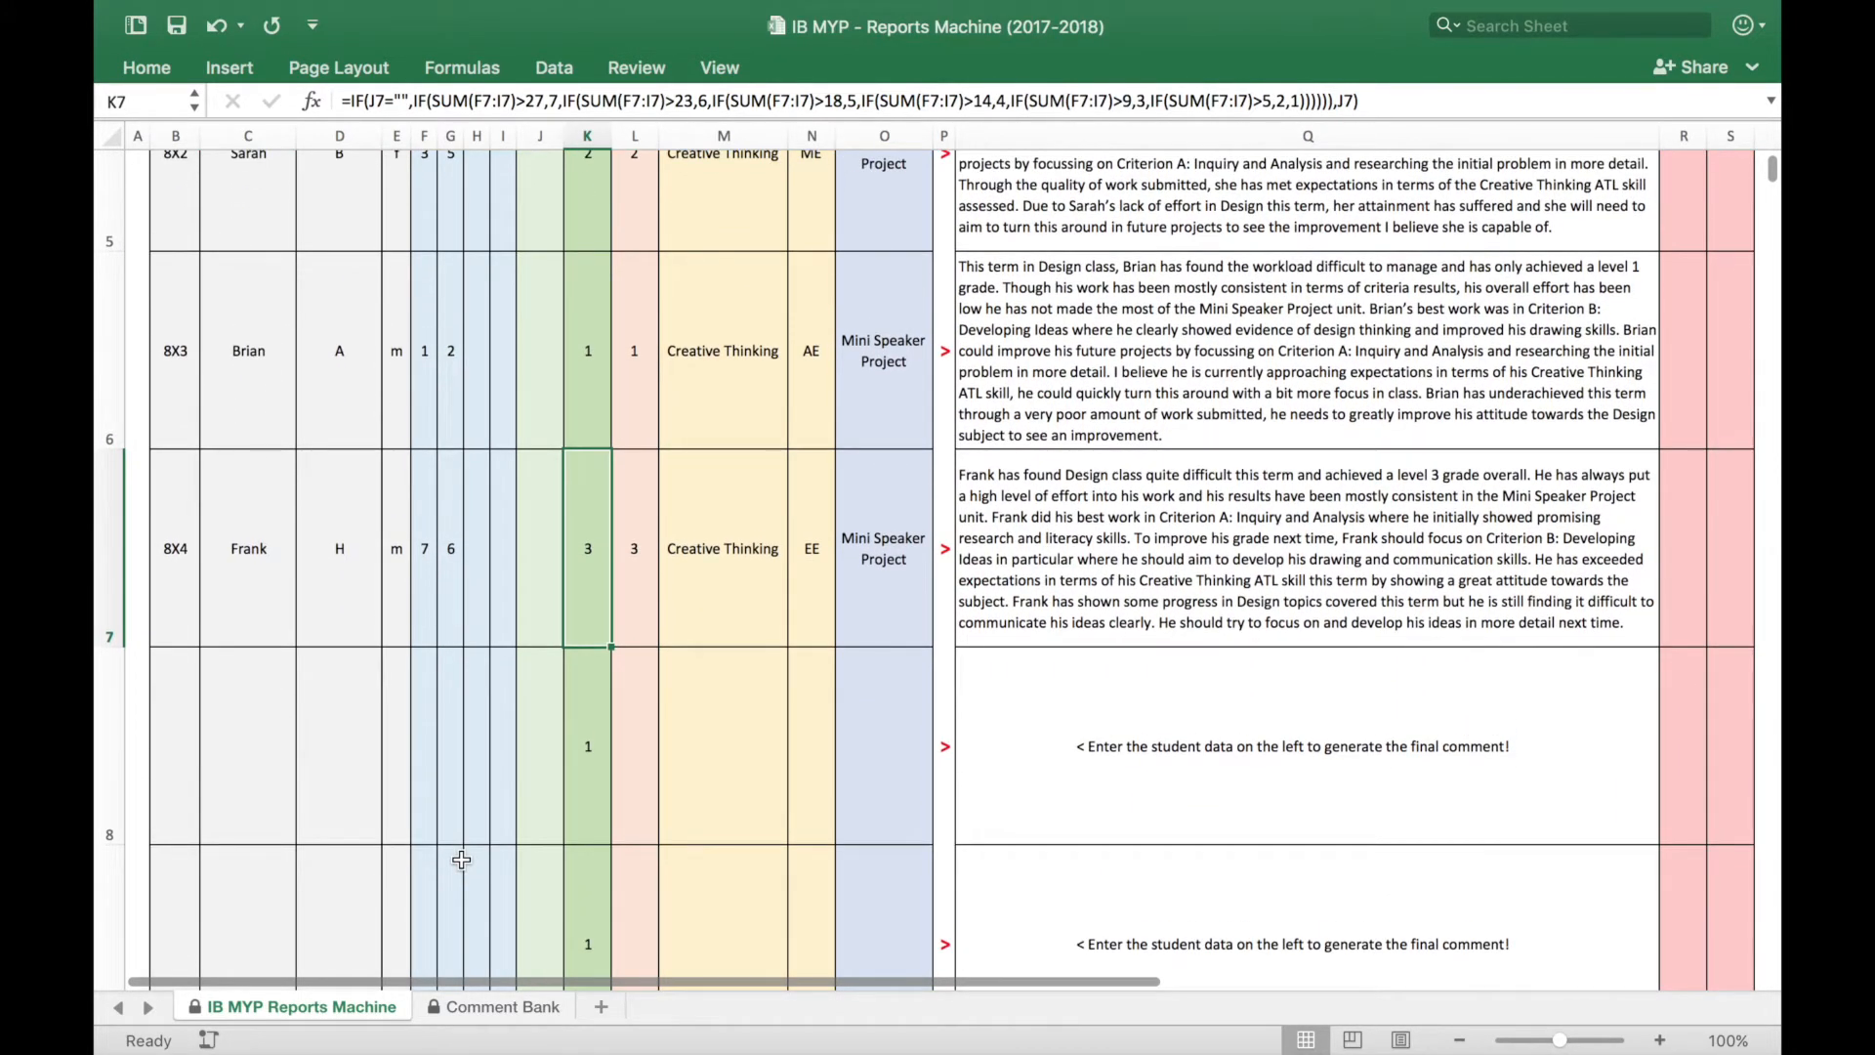
{"action": "scroll", "coordinate": [461, 859], "scroll_direction": "up", "scroll_amount": 5}
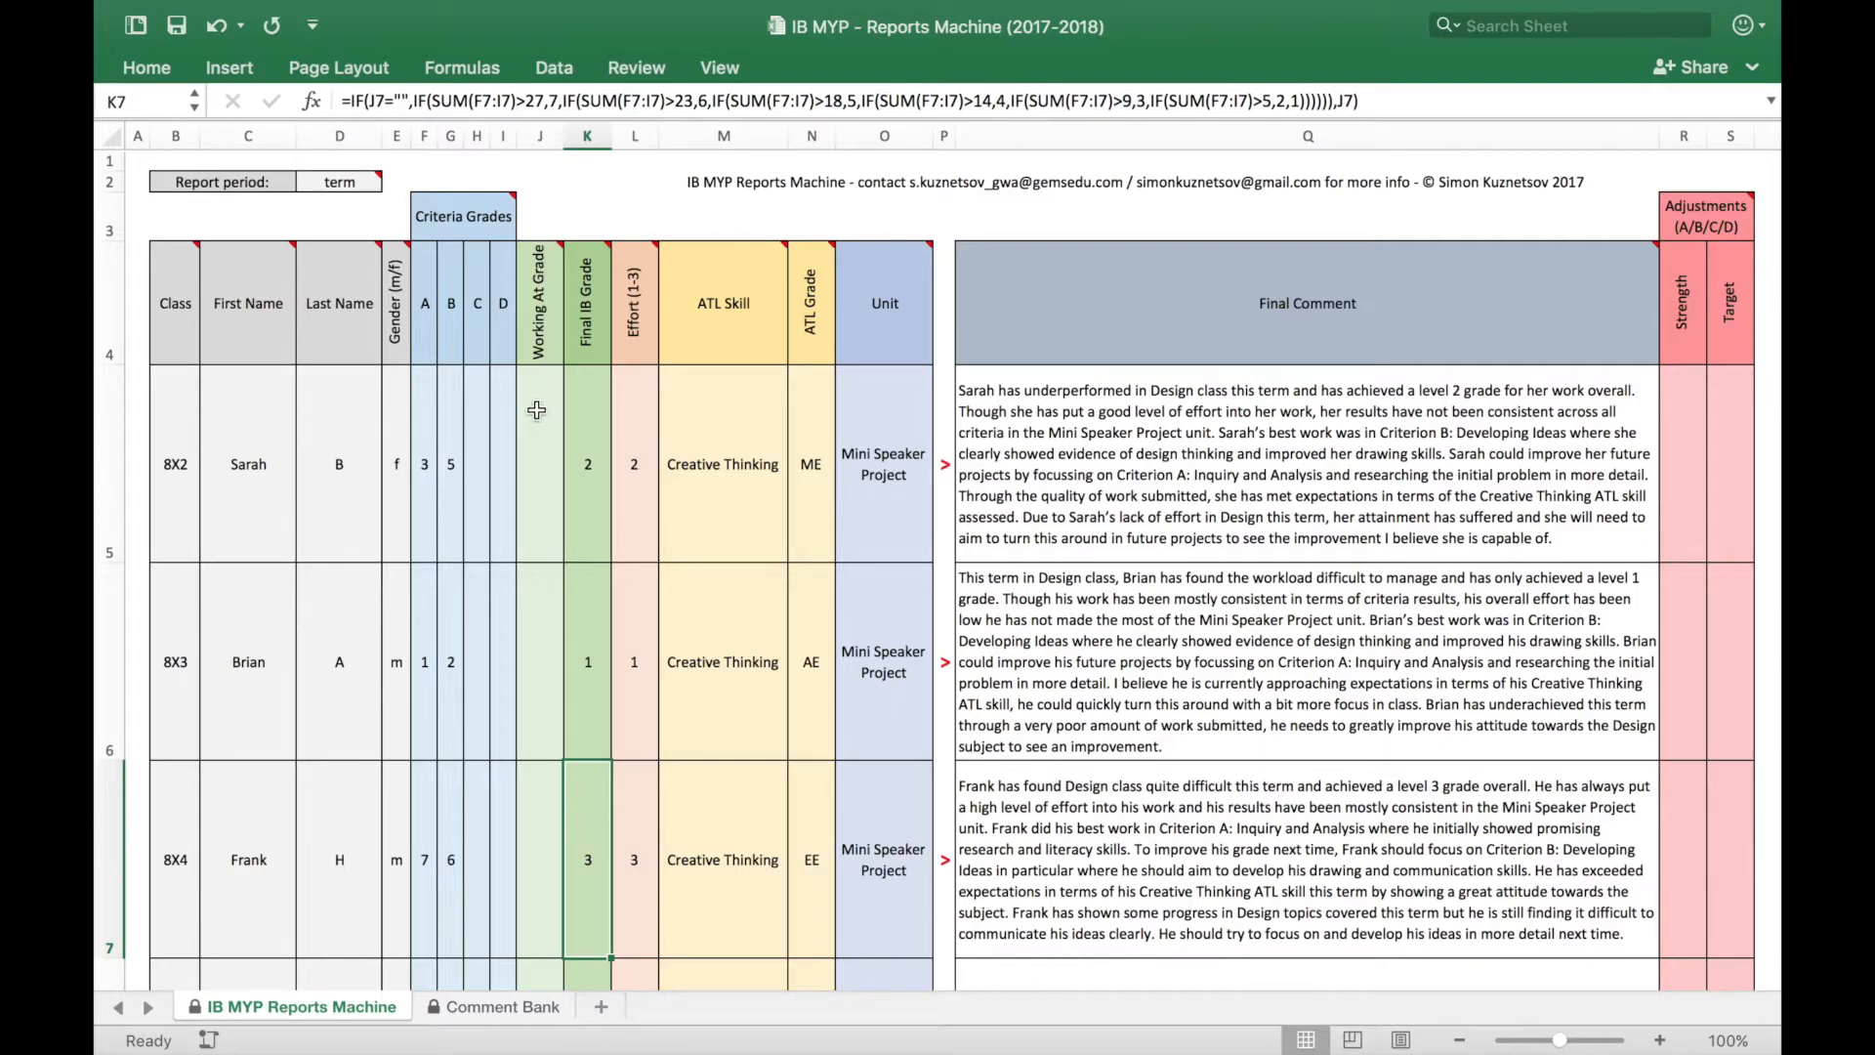
Enter a Working At Grade of 6 in row 7 and check the row's Final IB Grade
{"action": "left_click", "coordinate": [543, 850]}
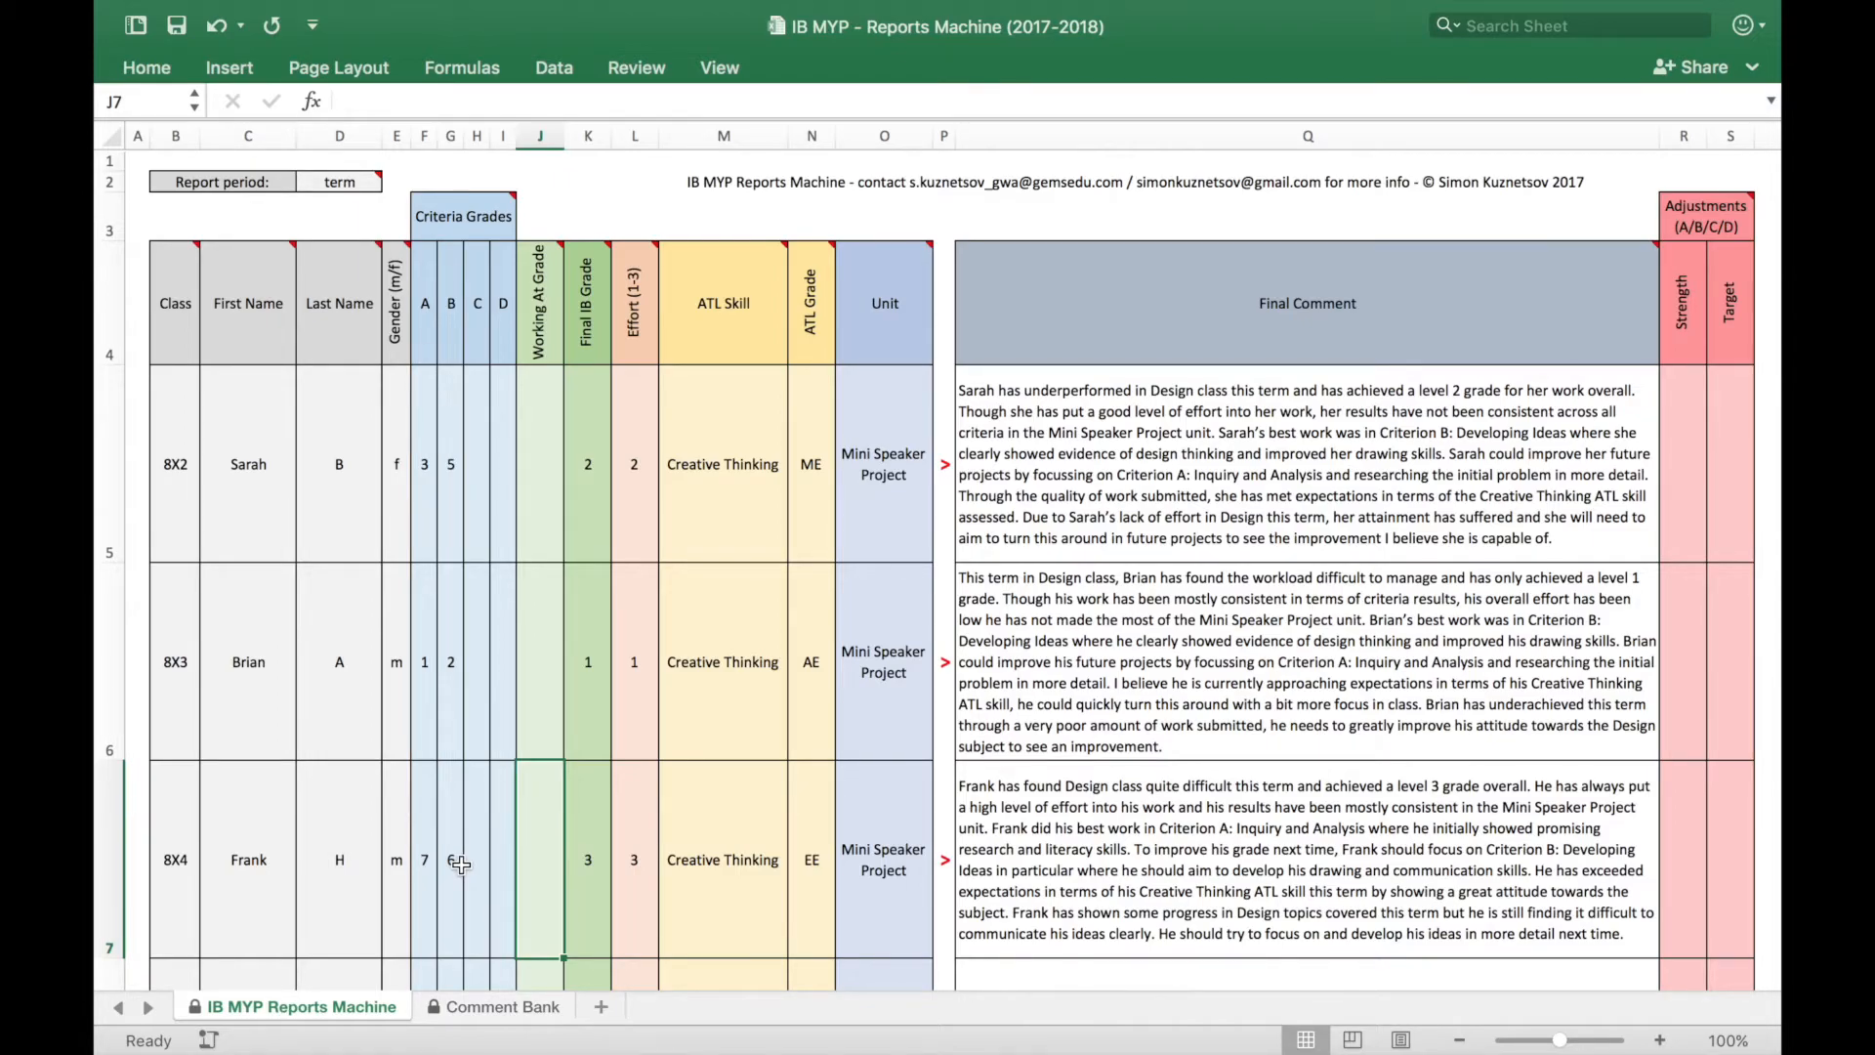
{"action": "type", "text": "6"}
{"action": "key", "text": "Return"}
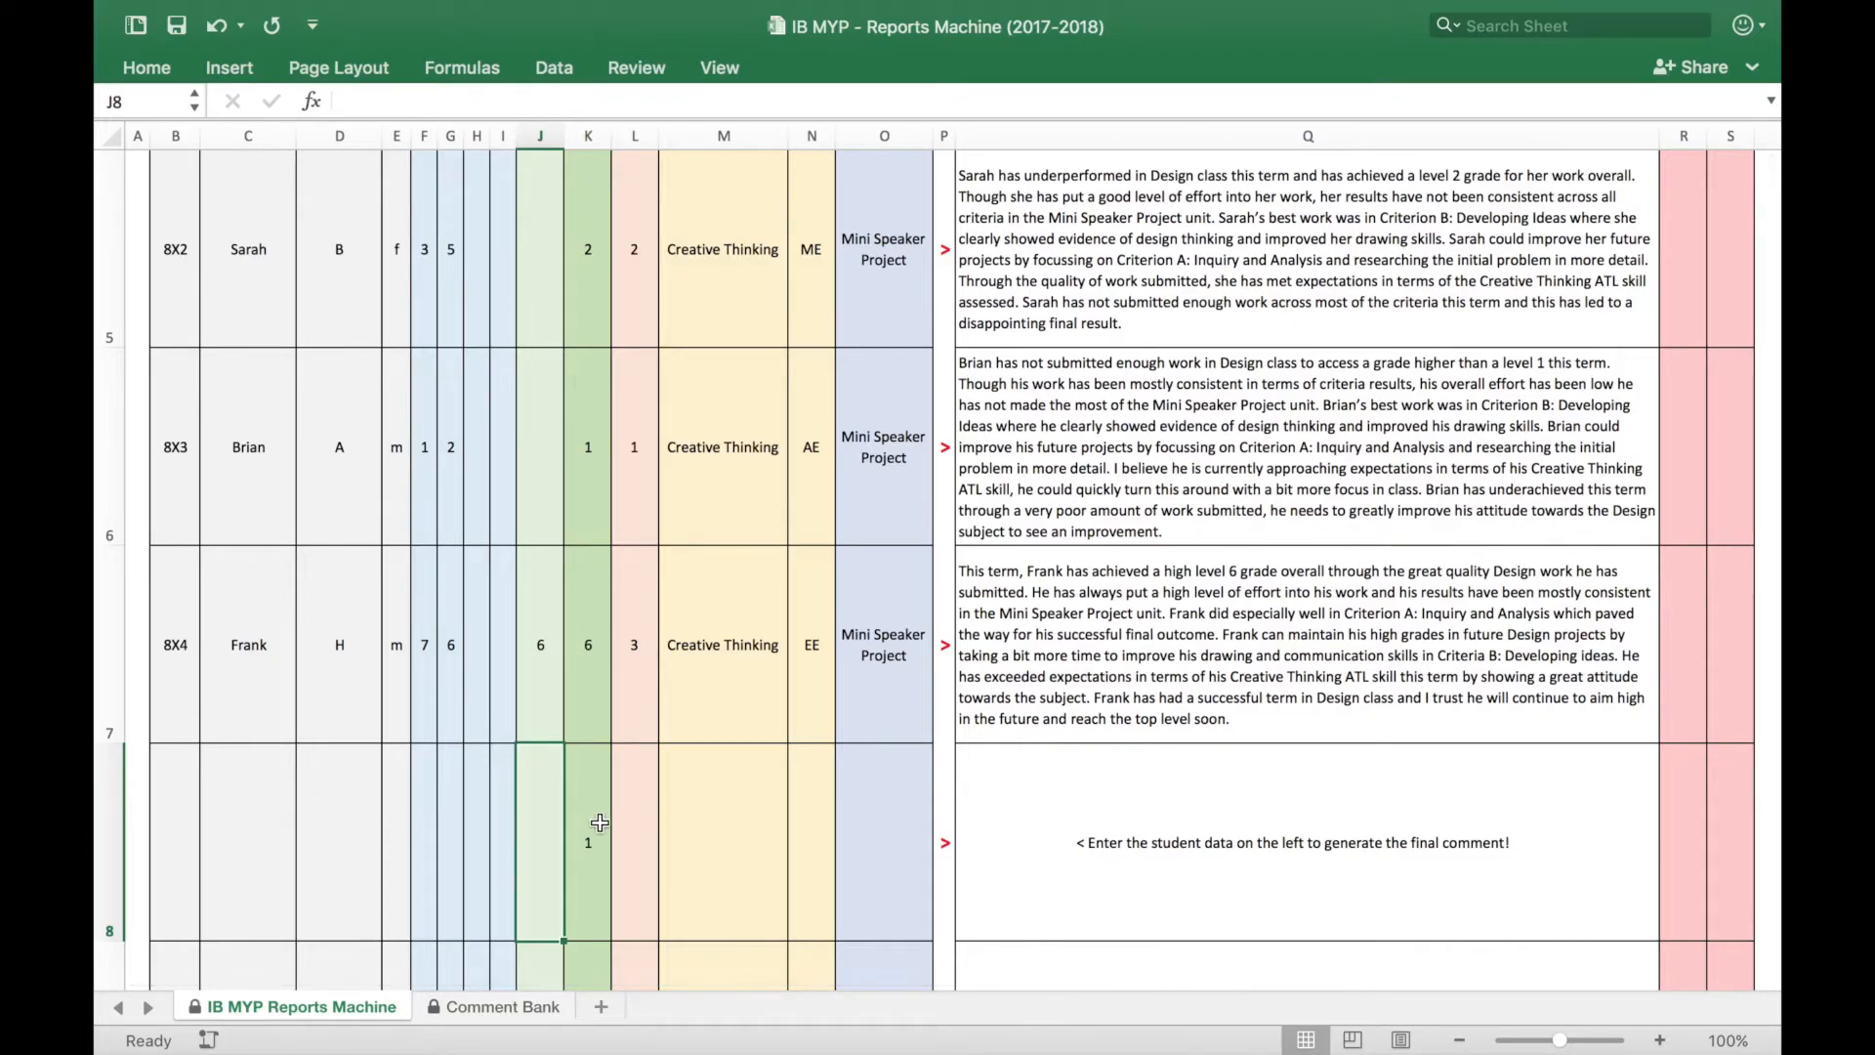
{"action": "scroll", "coordinate": [601, 823], "scroll_direction": "up", "scroll_amount": 3}
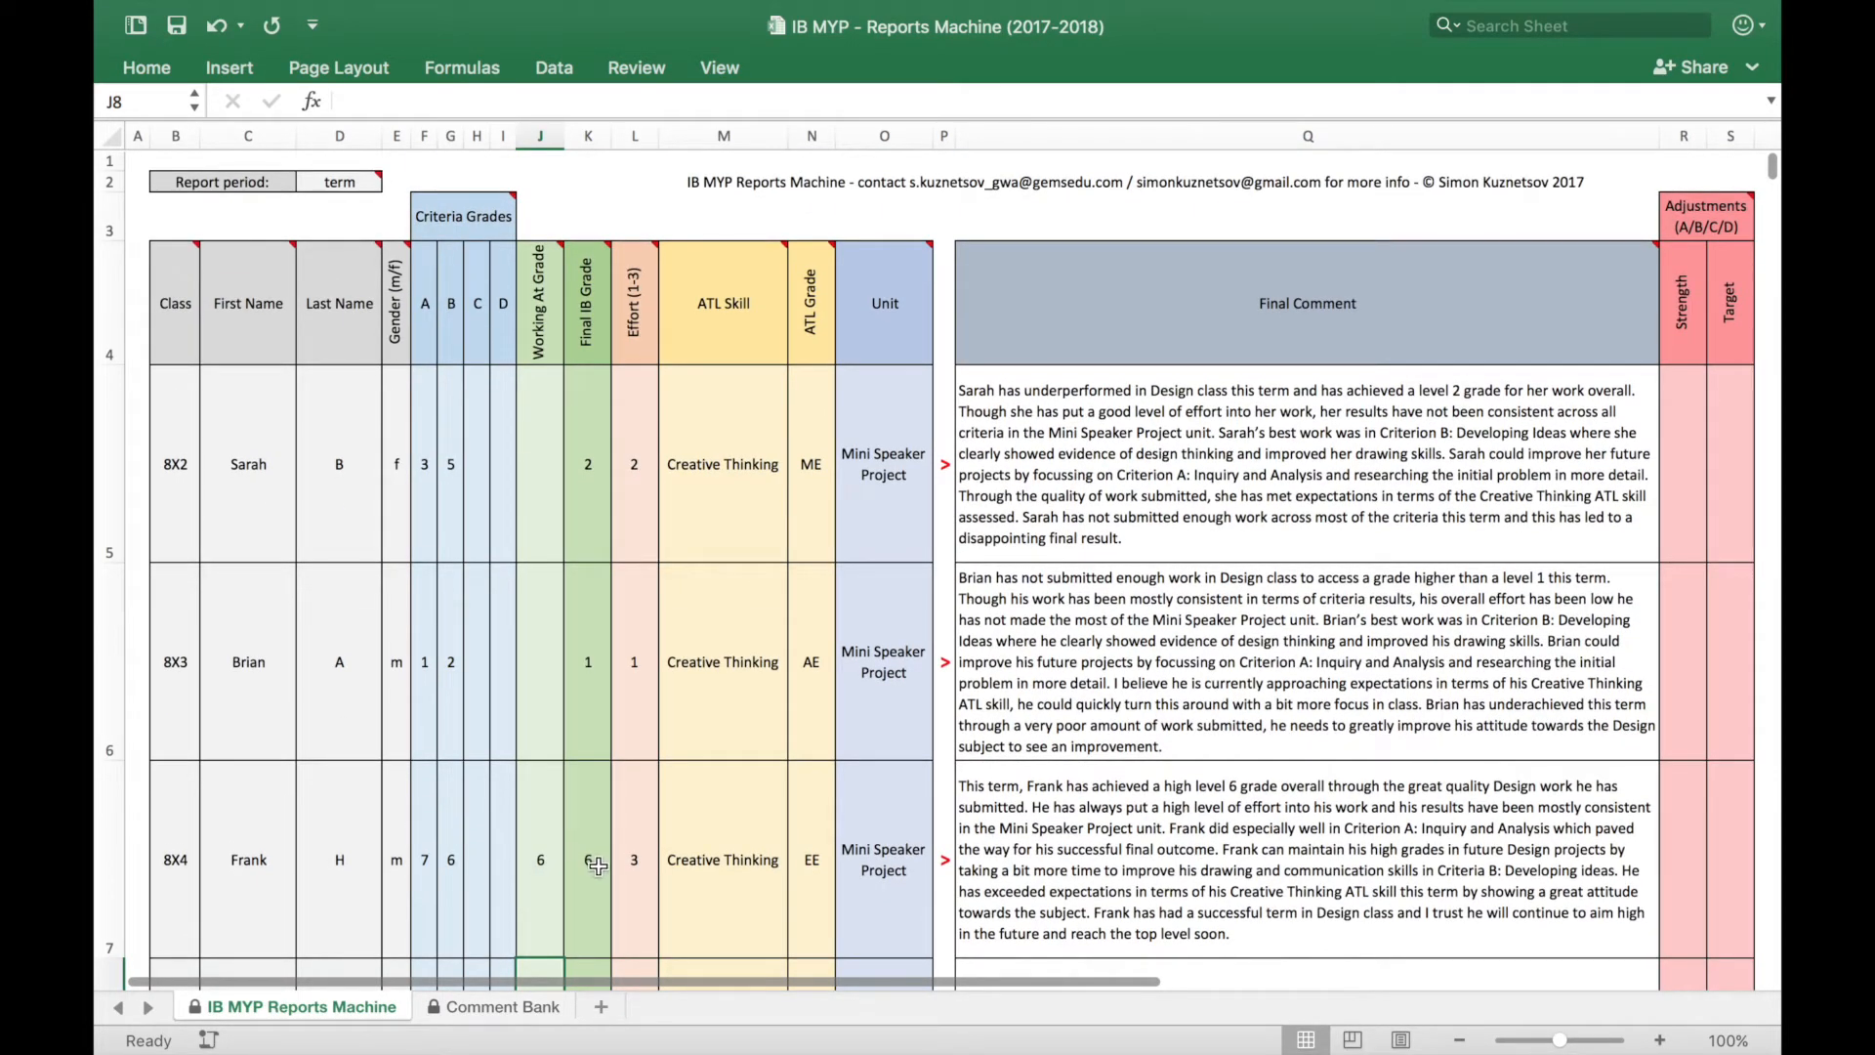
{"action": "left_click", "coordinate": [609, 874]}
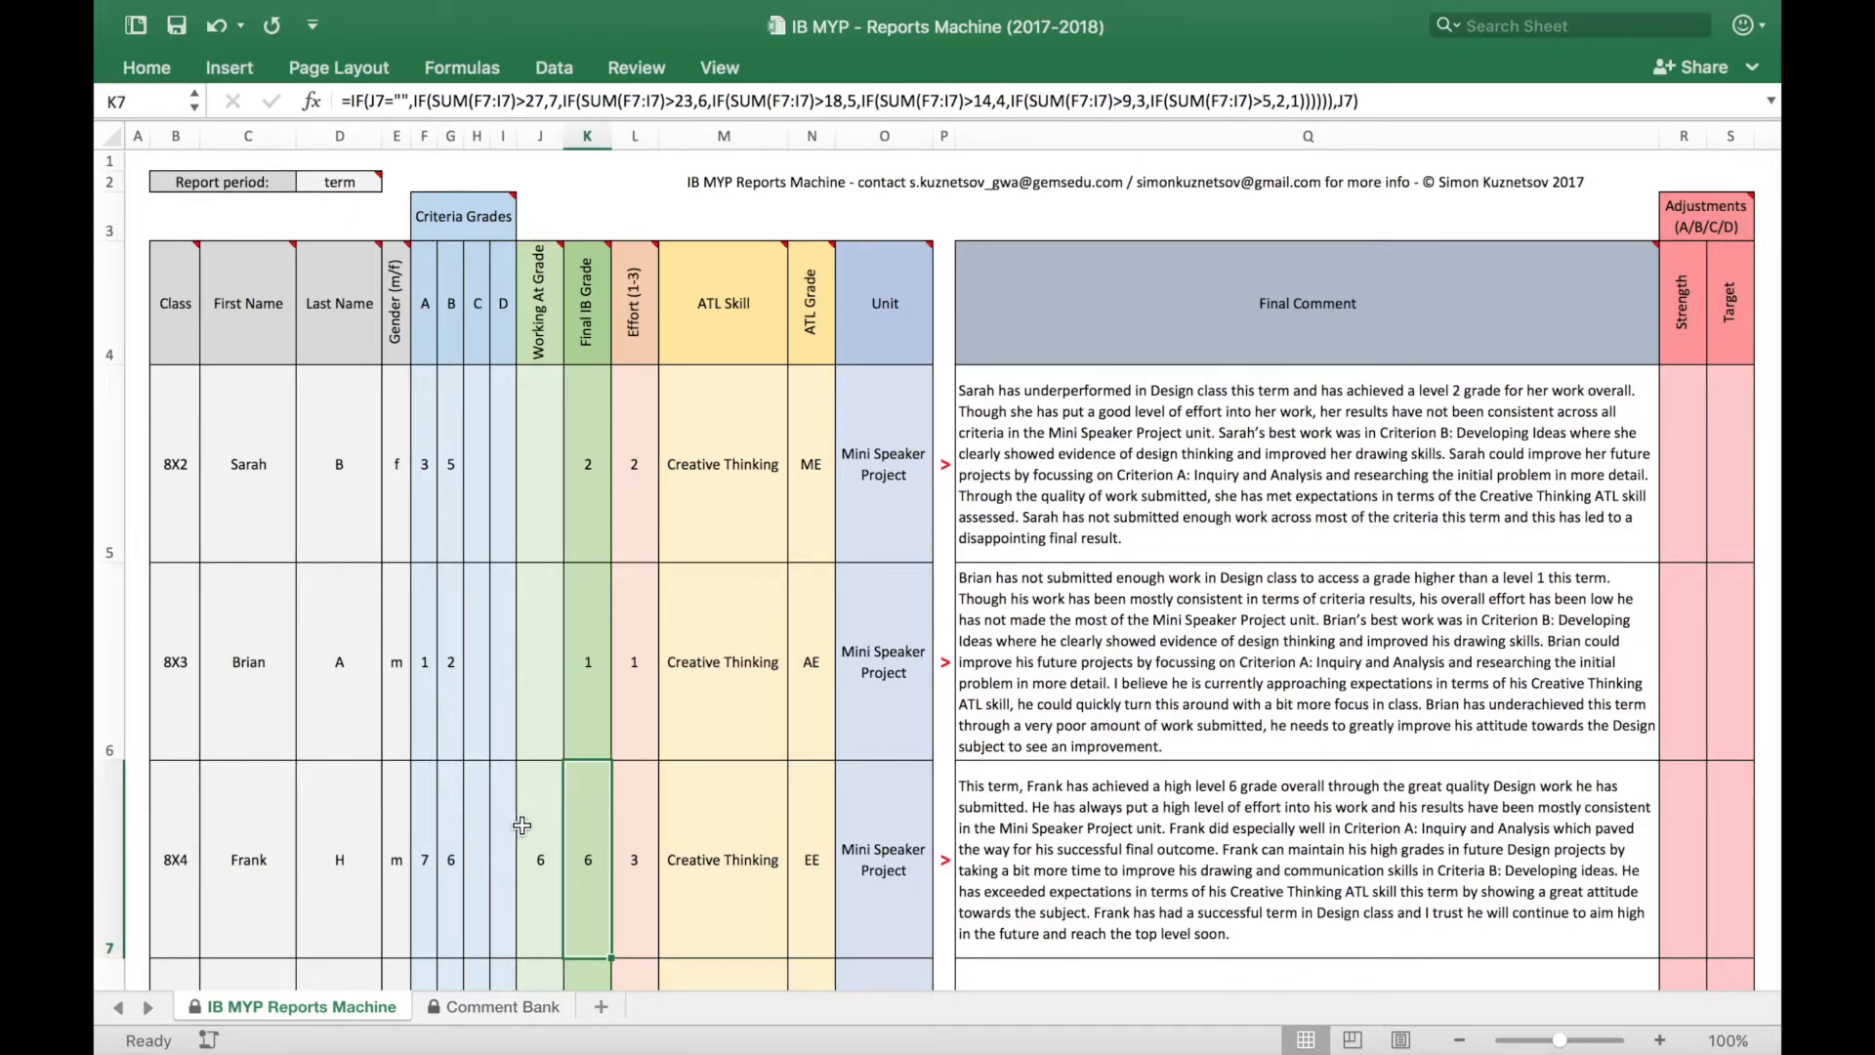
{"action": "left_click", "coordinate": [528, 815]}
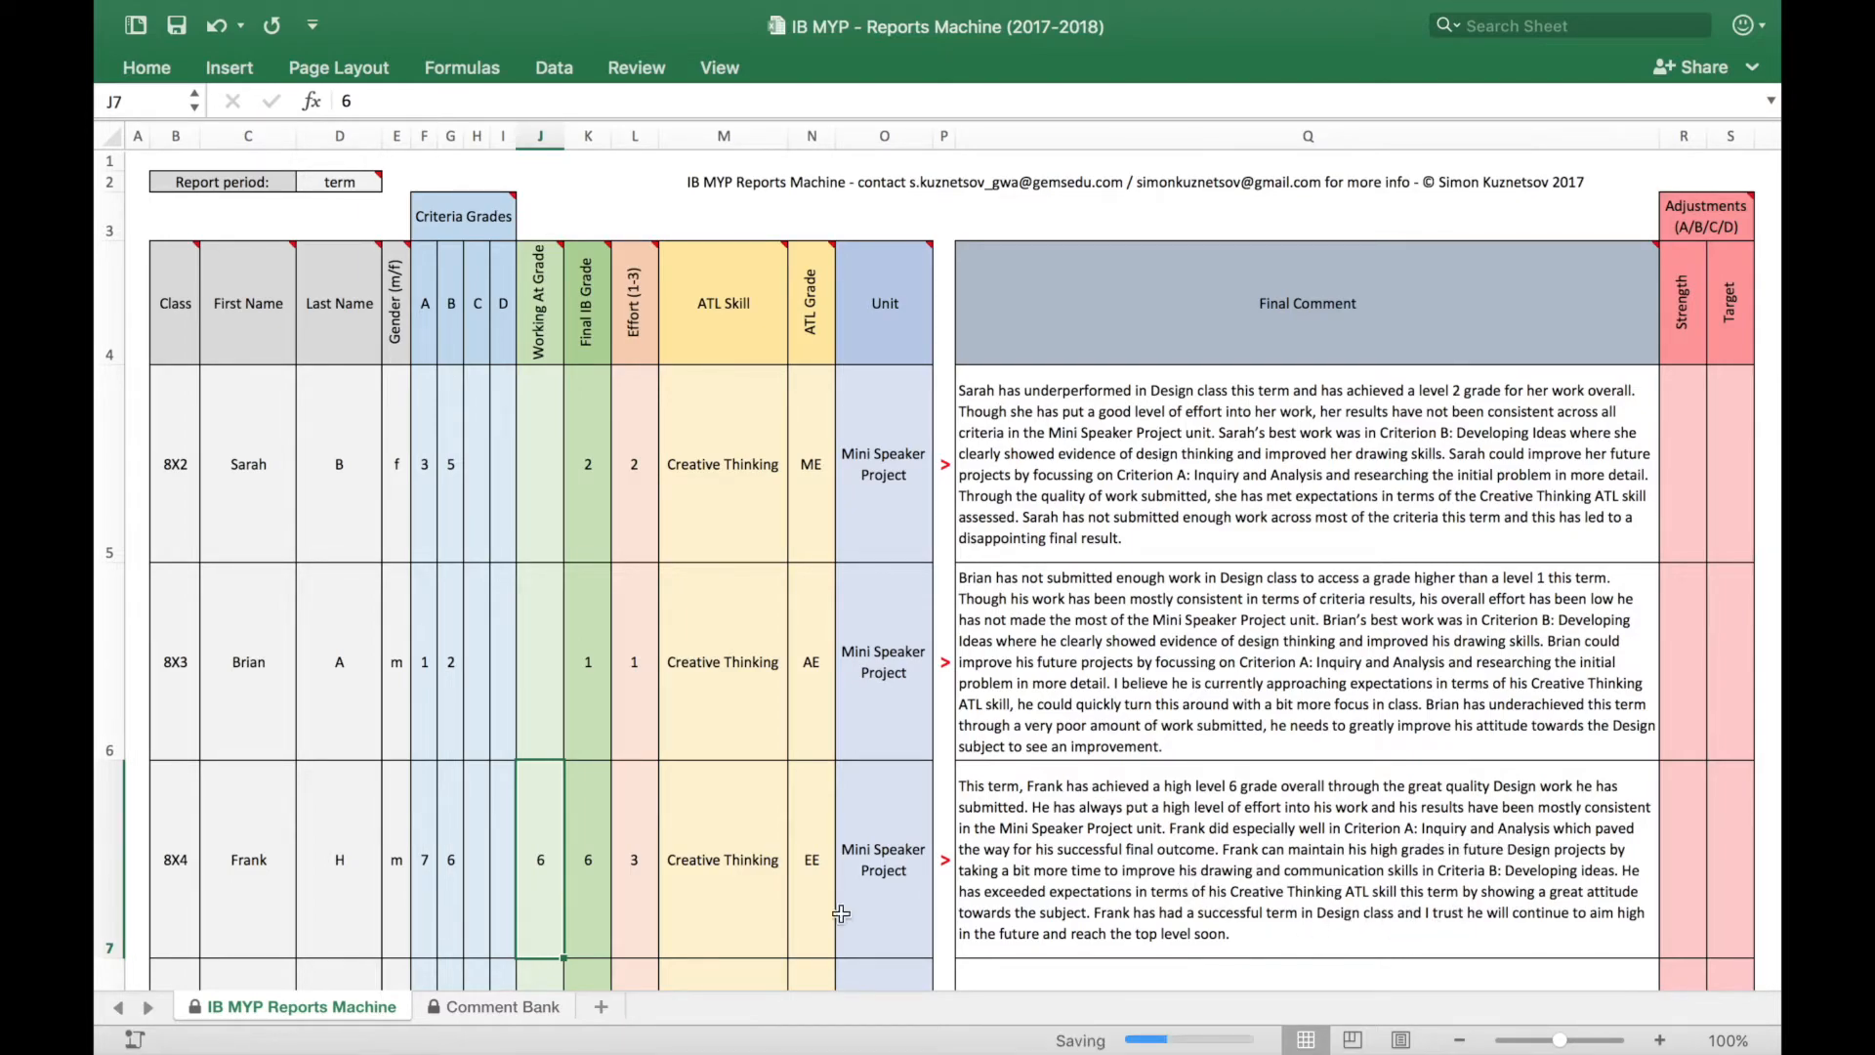
Clear the row 7 criterion B grade and enter 6 for criterion C
{"action": "left_click", "coordinate": [429, 869]}
{"action": "left_click", "coordinate": [448, 870]}
{"action": "left_click", "coordinate": [427, 869]}
{"action": "left_click", "coordinate": [444, 872]}
{"action": "left_click", "coordinate": [443, 872]}
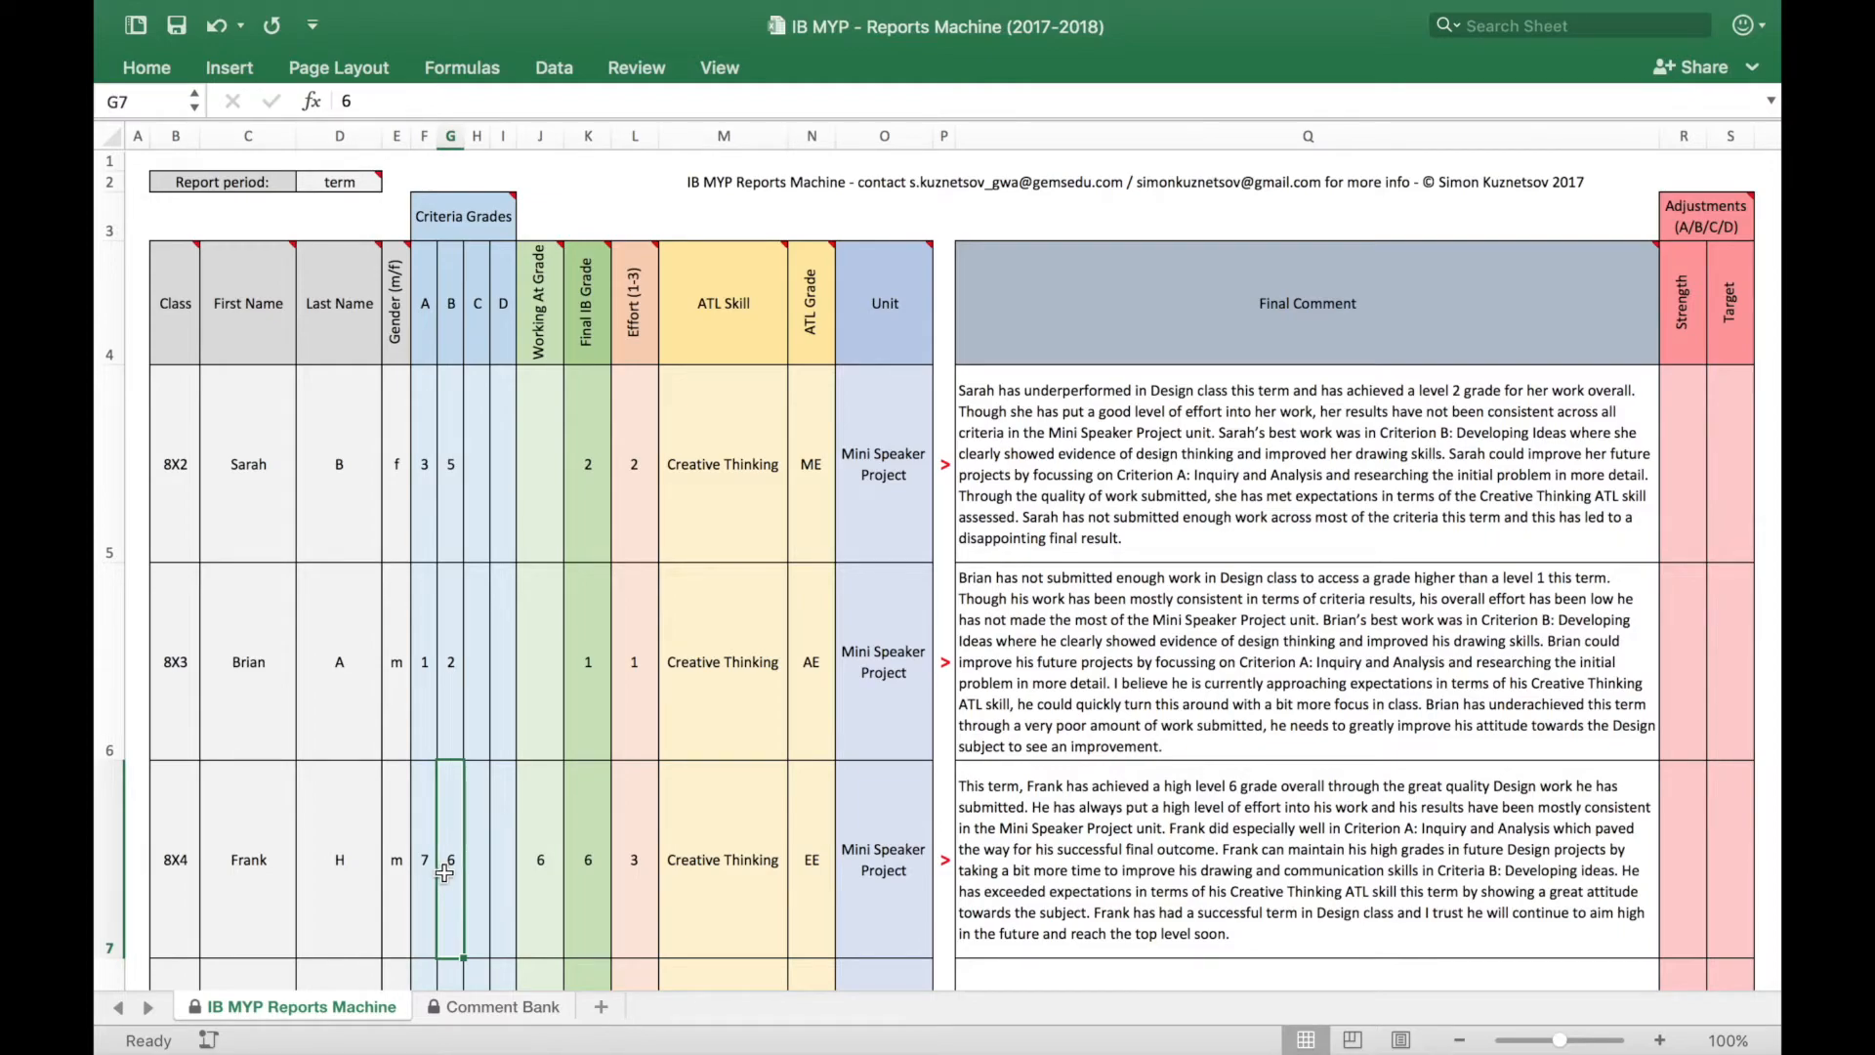
{"action": "key", "text": "Delete"}
{"action": "left_click", "coordinate": [477, 866]}
{"action": "type", "text": "6"}
Clear the row 6 criterion B grade and enter 4 for criterion C
{"action": "left_click", "coordinate": [454, 683]}
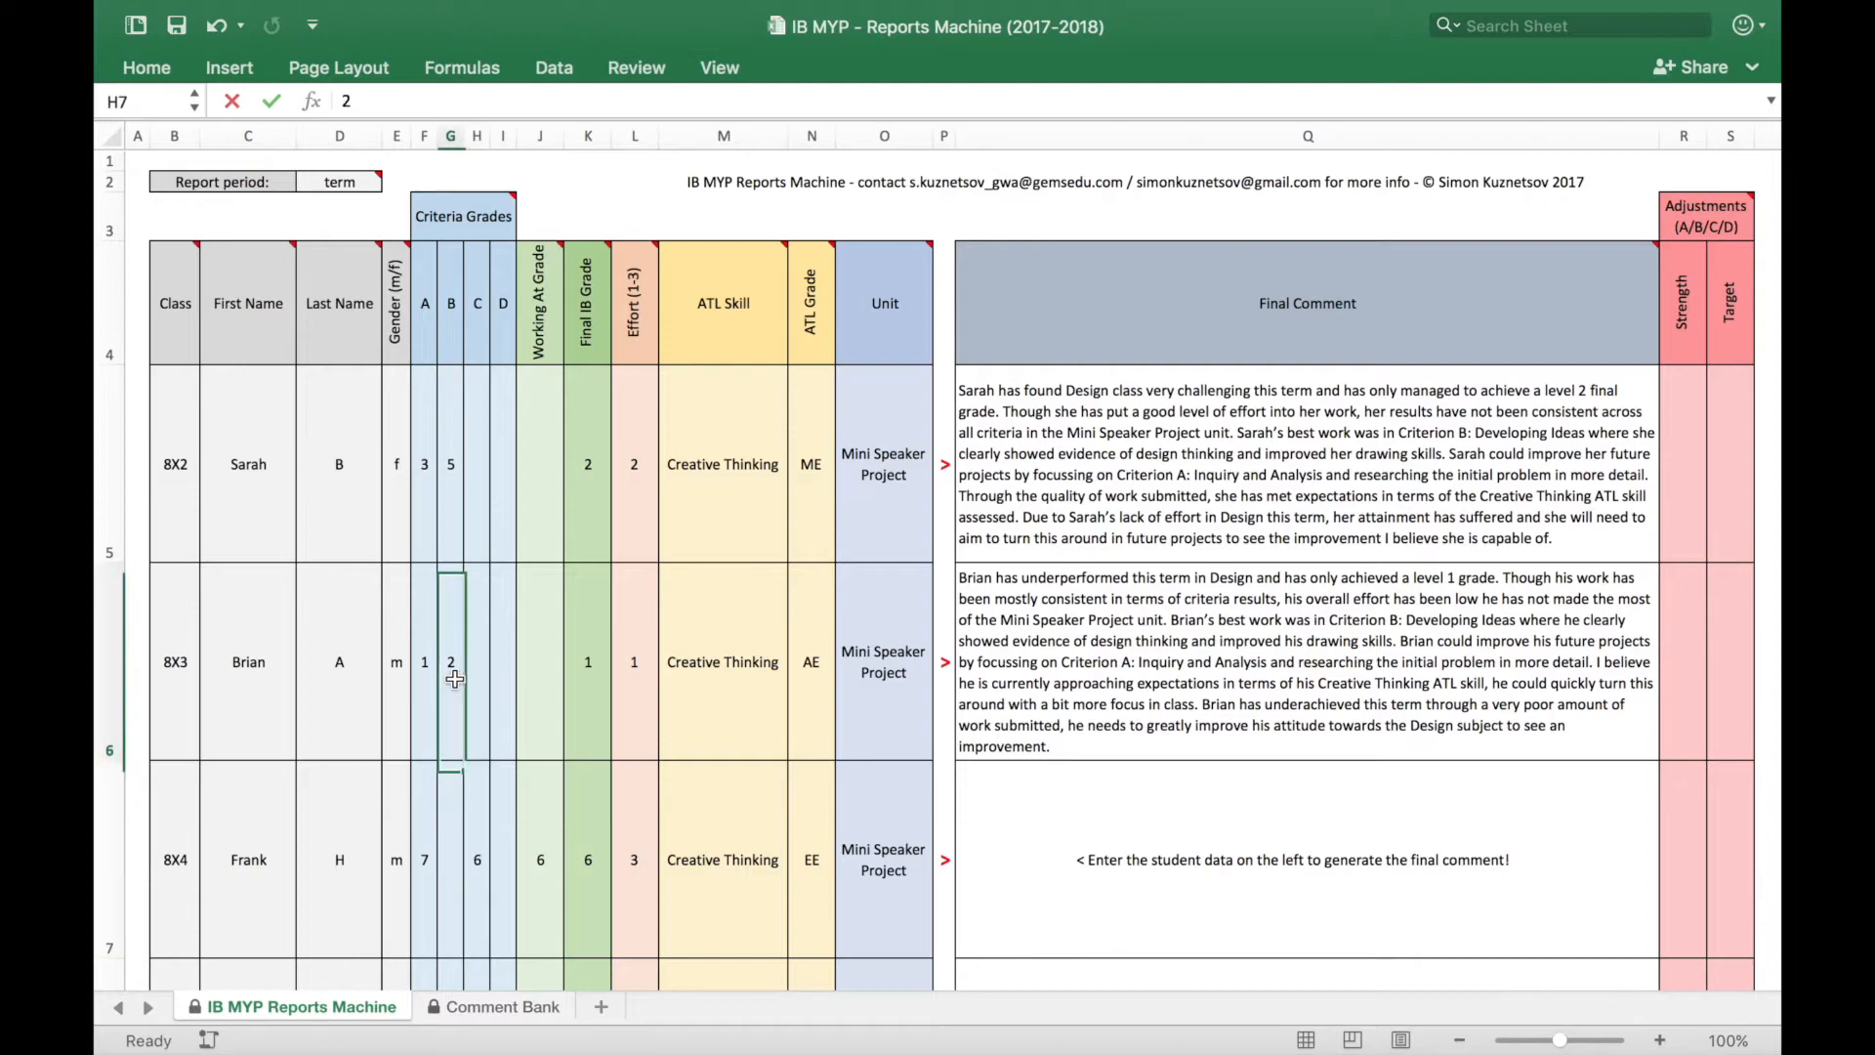
{"action": "key", "text": "Delete"}
{"action": "left_click", "coordinate": [484, 682]}
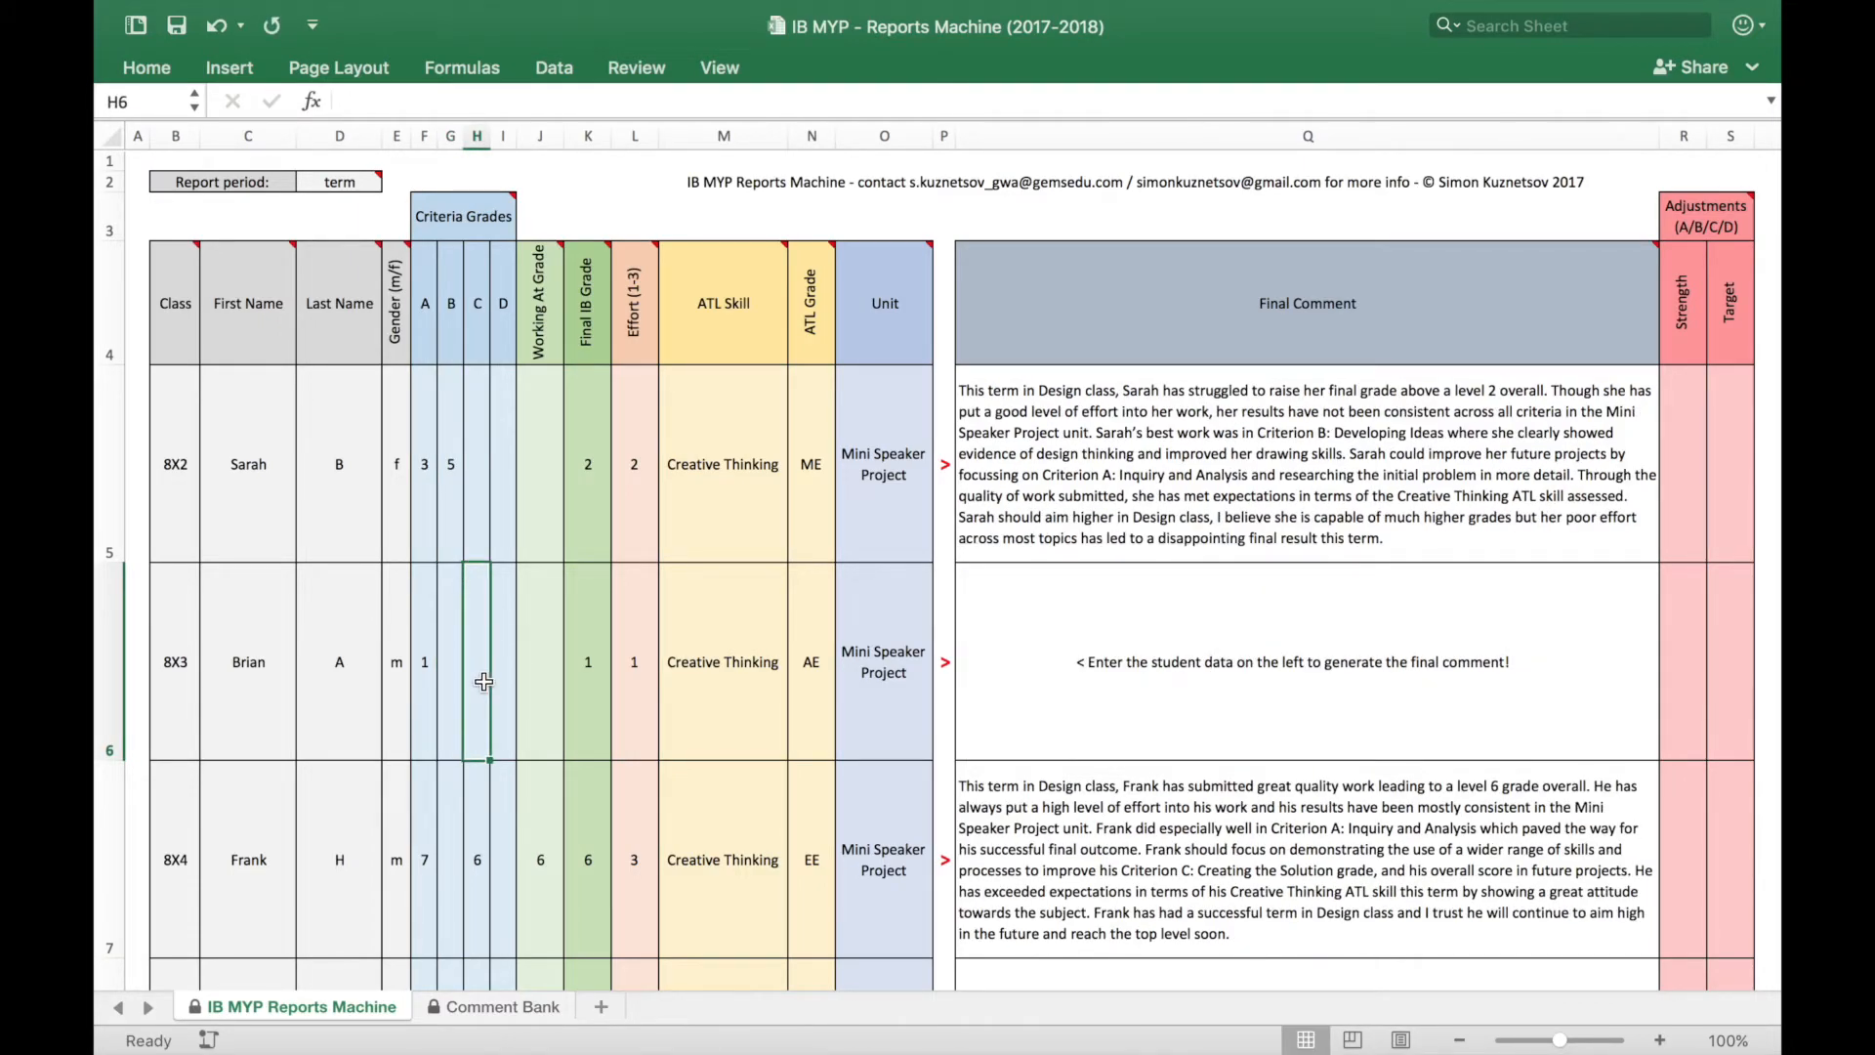
{"action": "type", "text": "4"}
{"action": "key", "text": "Return"}
Clear the row 5 criterion B grade and enter 4 for criterion C, leaving criterion D blank
{"action": "left_click", "coordinate": [450, 476]}
{"action": "key", "text": "Delete"}
{"action": "left_click", "coordinate": [491, 471]}
{"action": "type", "text": "4"}
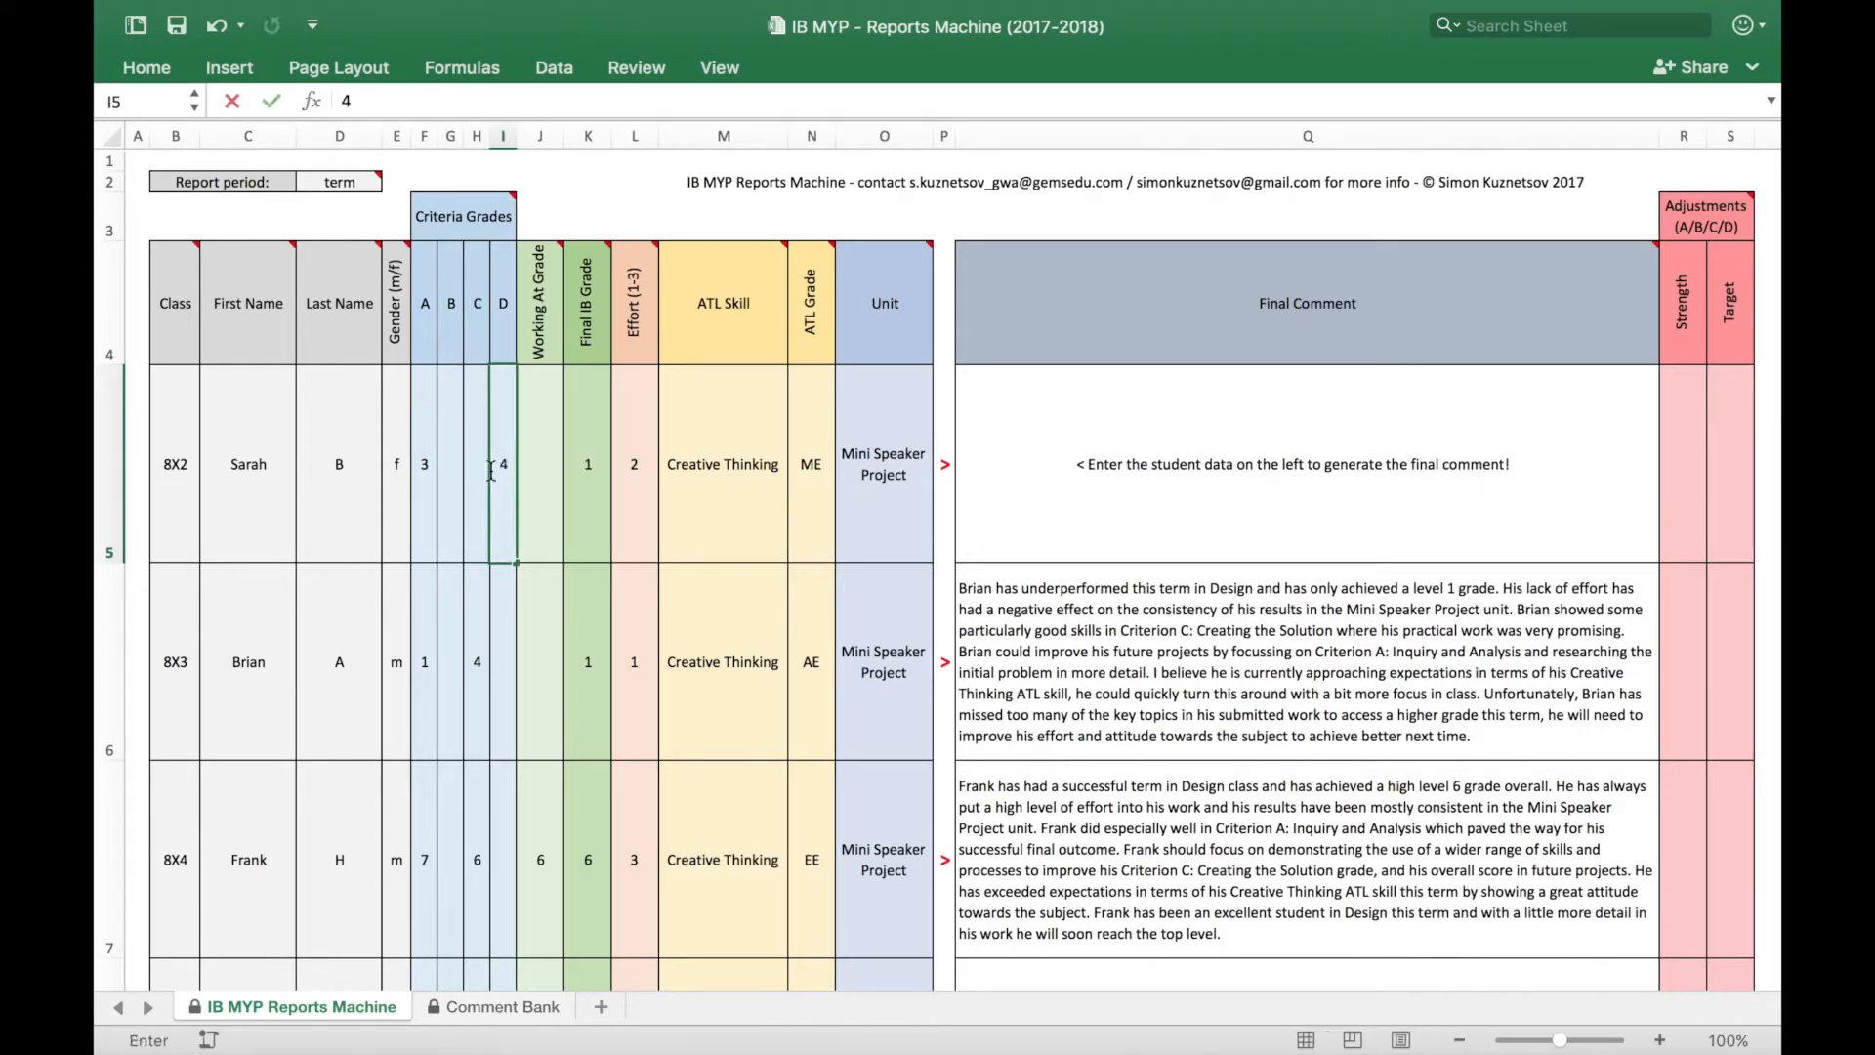
{"action": "left_click", "coordinate": [485, 470]}
{"action": "type", "text": "4"}
{"action": "key", "text": "Return"}
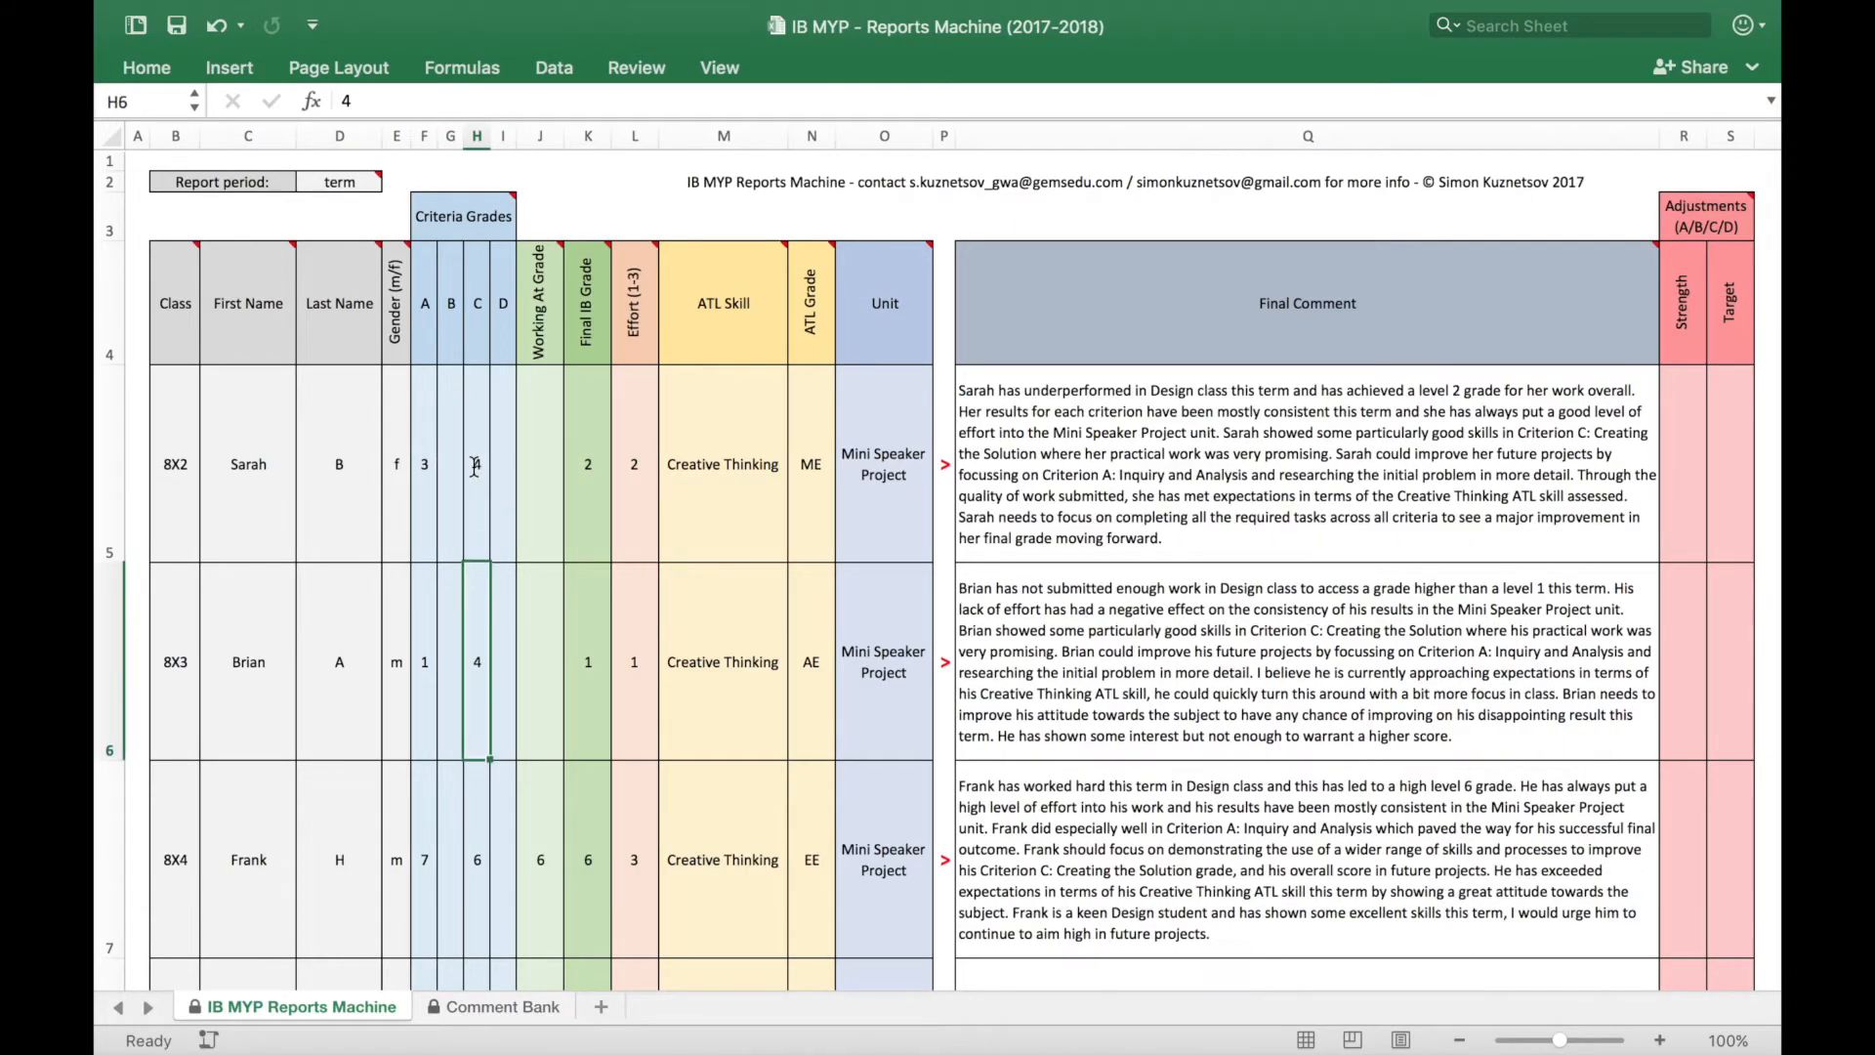
Enter a Working At Grade of 4 in row 5 and 3 in row 6
{"action": "left_click", "coordinate": [532, 456]}
{"action": "type", "text": "4"}
{"action": "key", "text": "Return"}
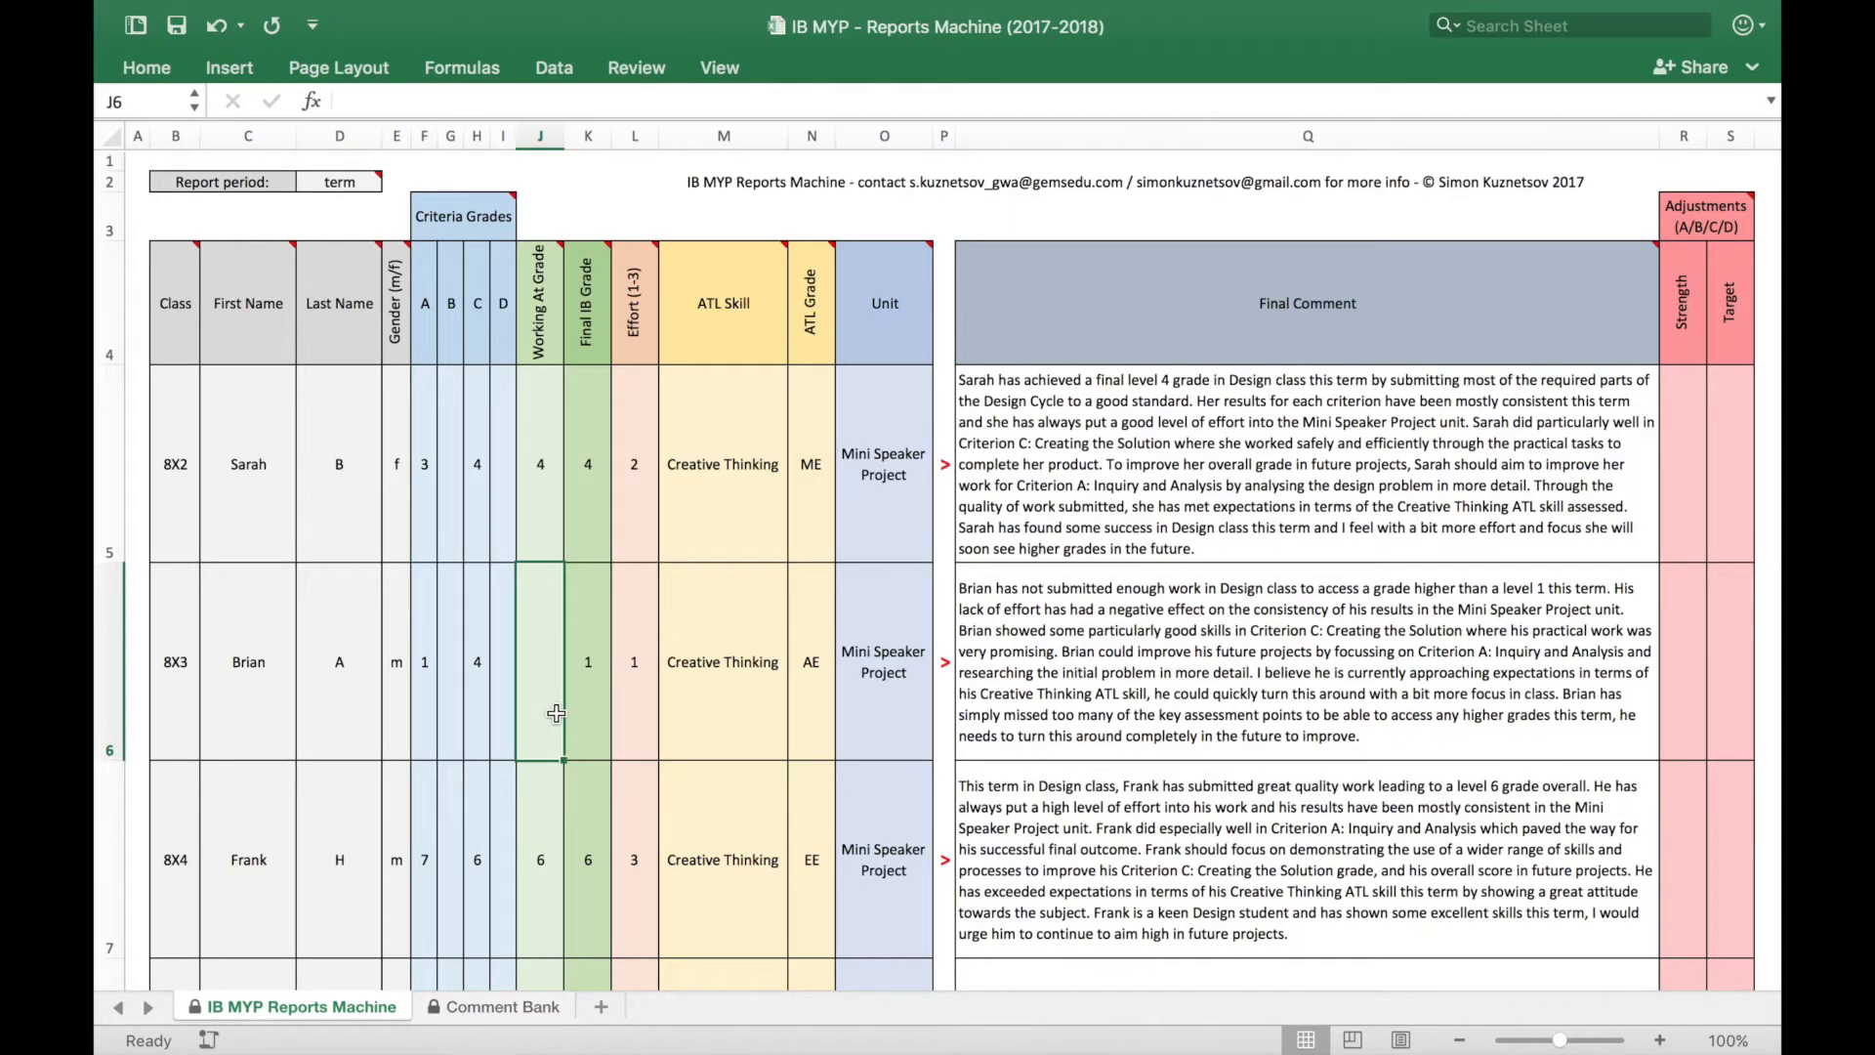
{"action": "type", "text": "3"}
{"action": "key", "text": "Return"}
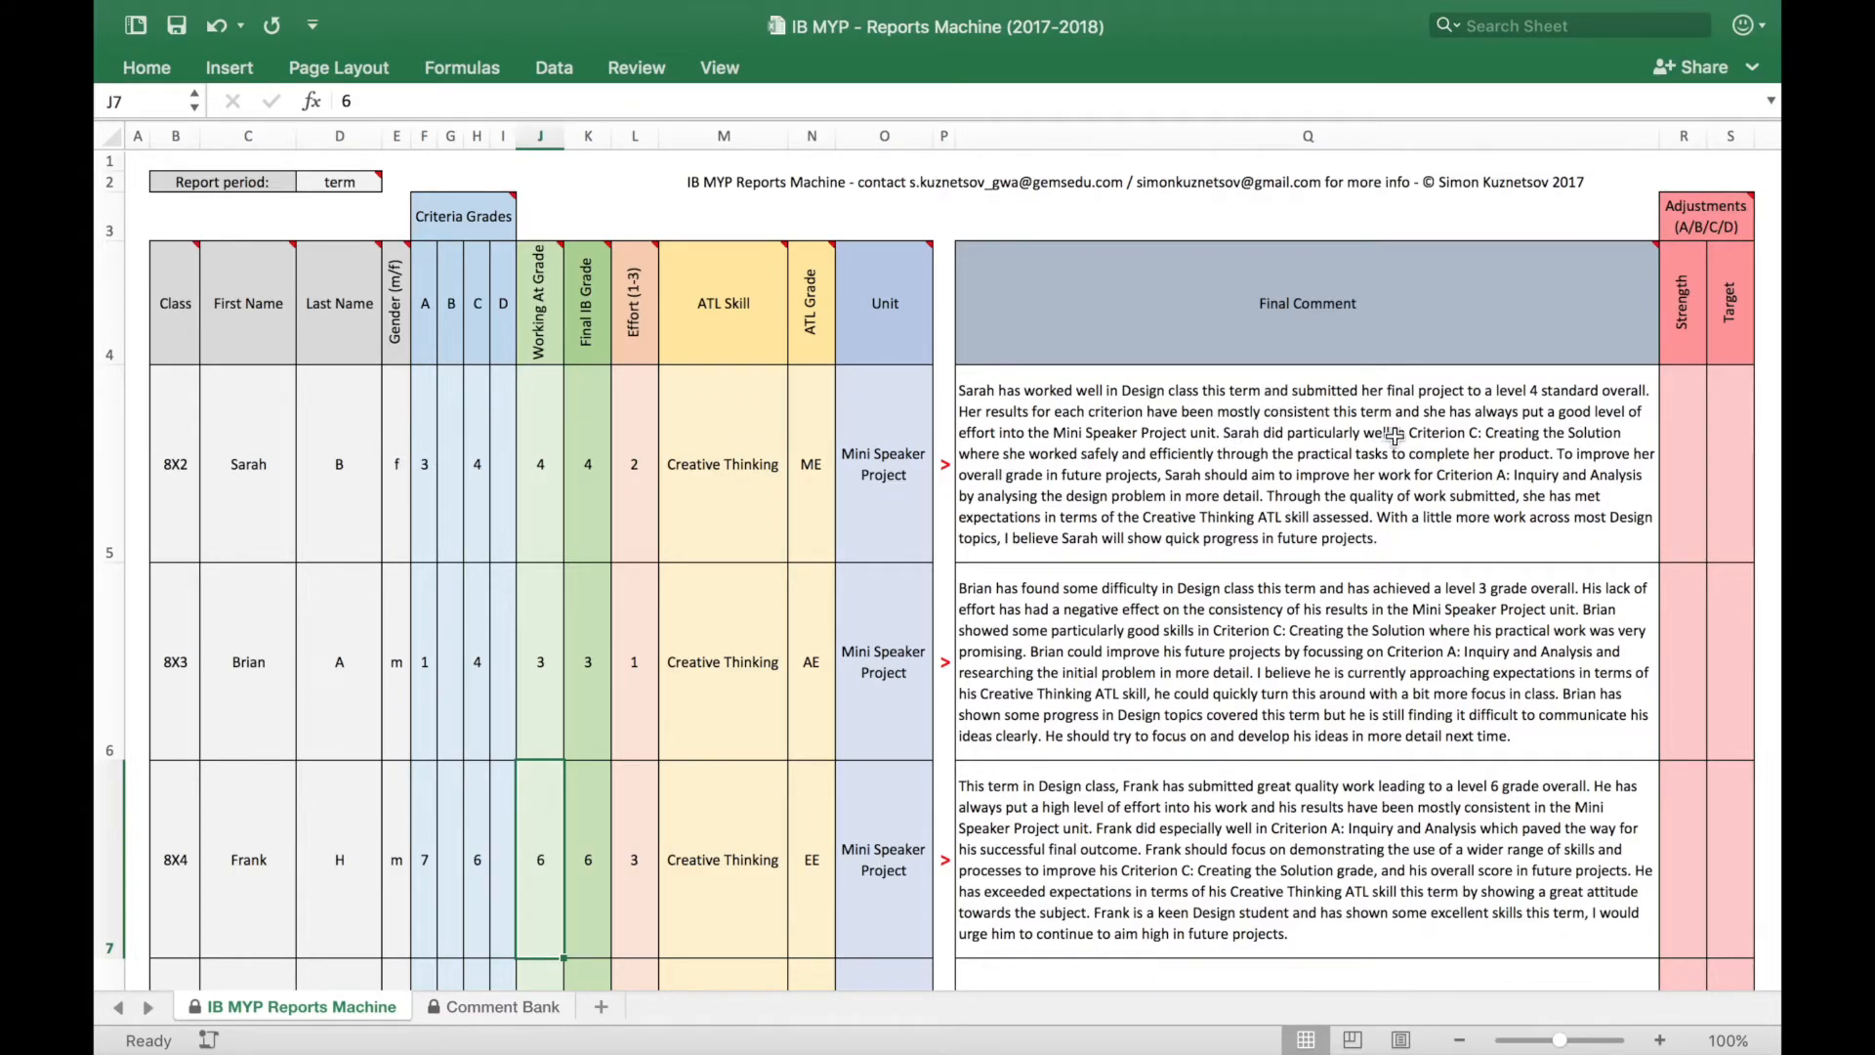
Compare the criterion A and C grades in rows 5 to 7 with their final comments, and look over the empty rows below
{"action": "left_click", "coordinate": [427, 461]}
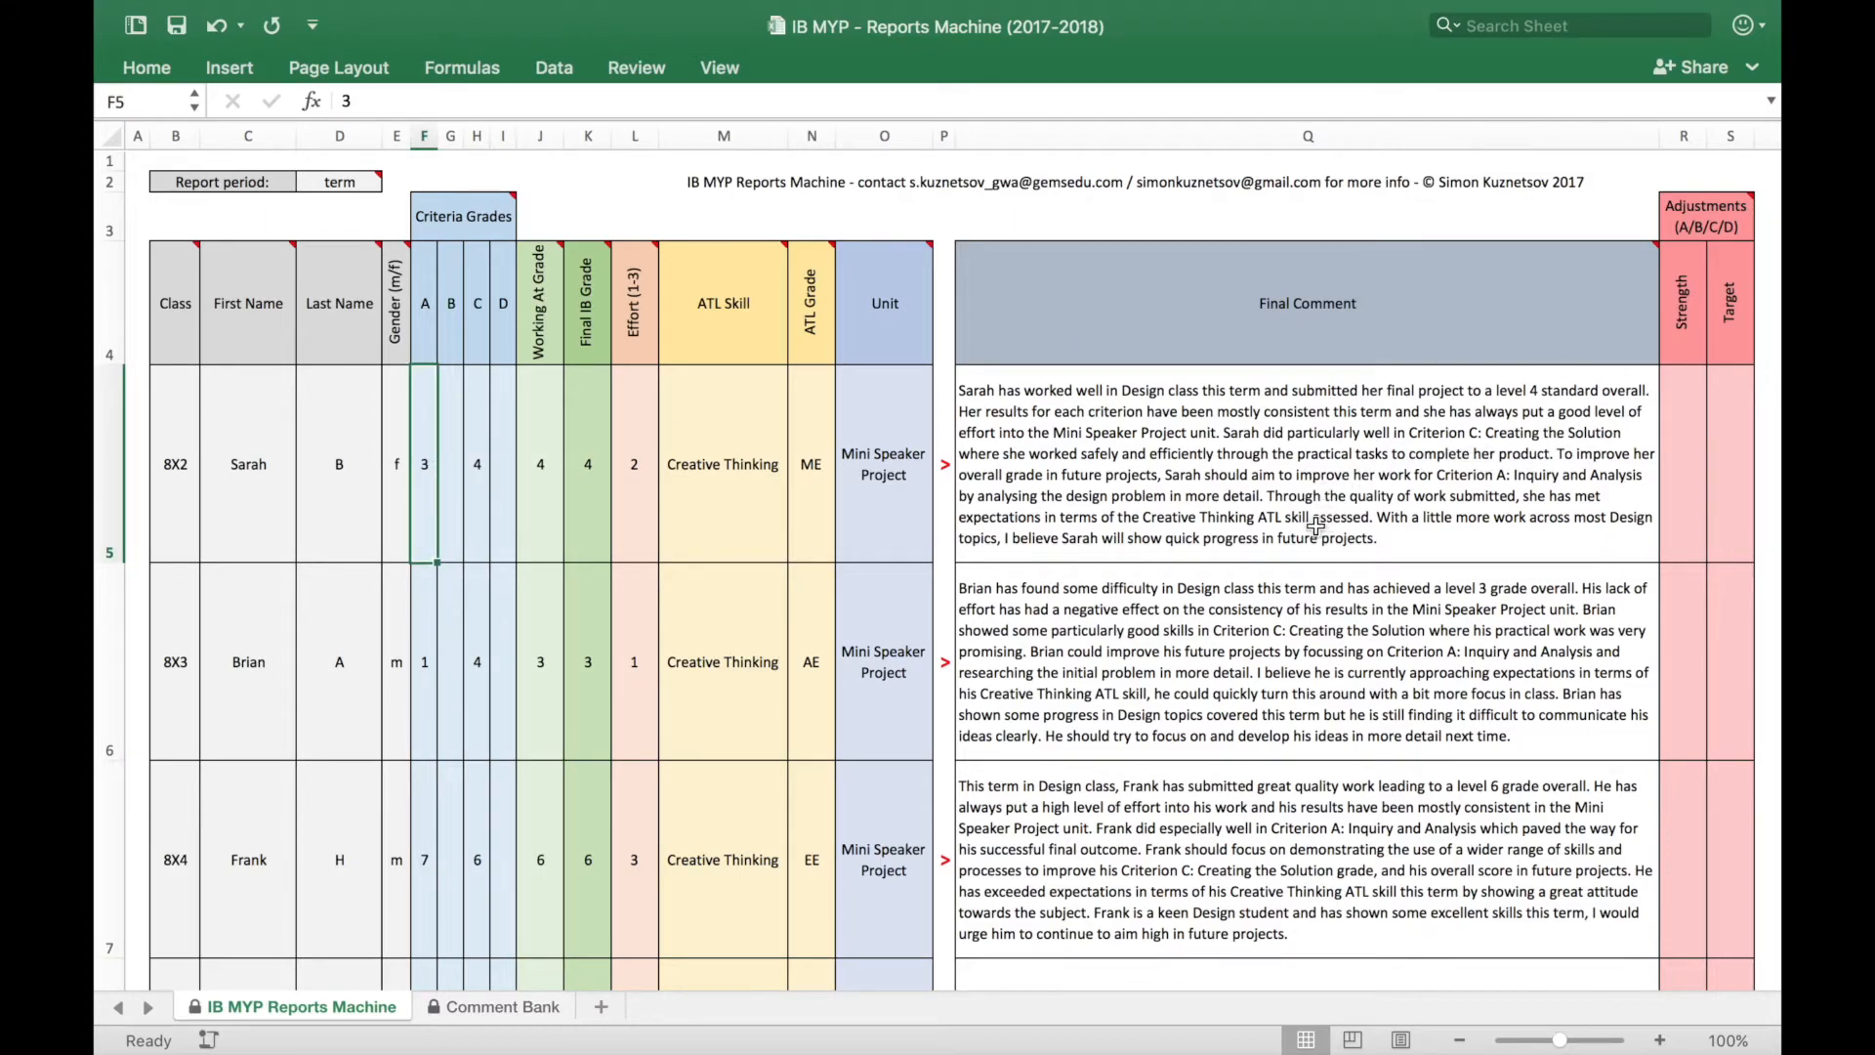
{"action": "left_click", "coordinate": [477, 475]}
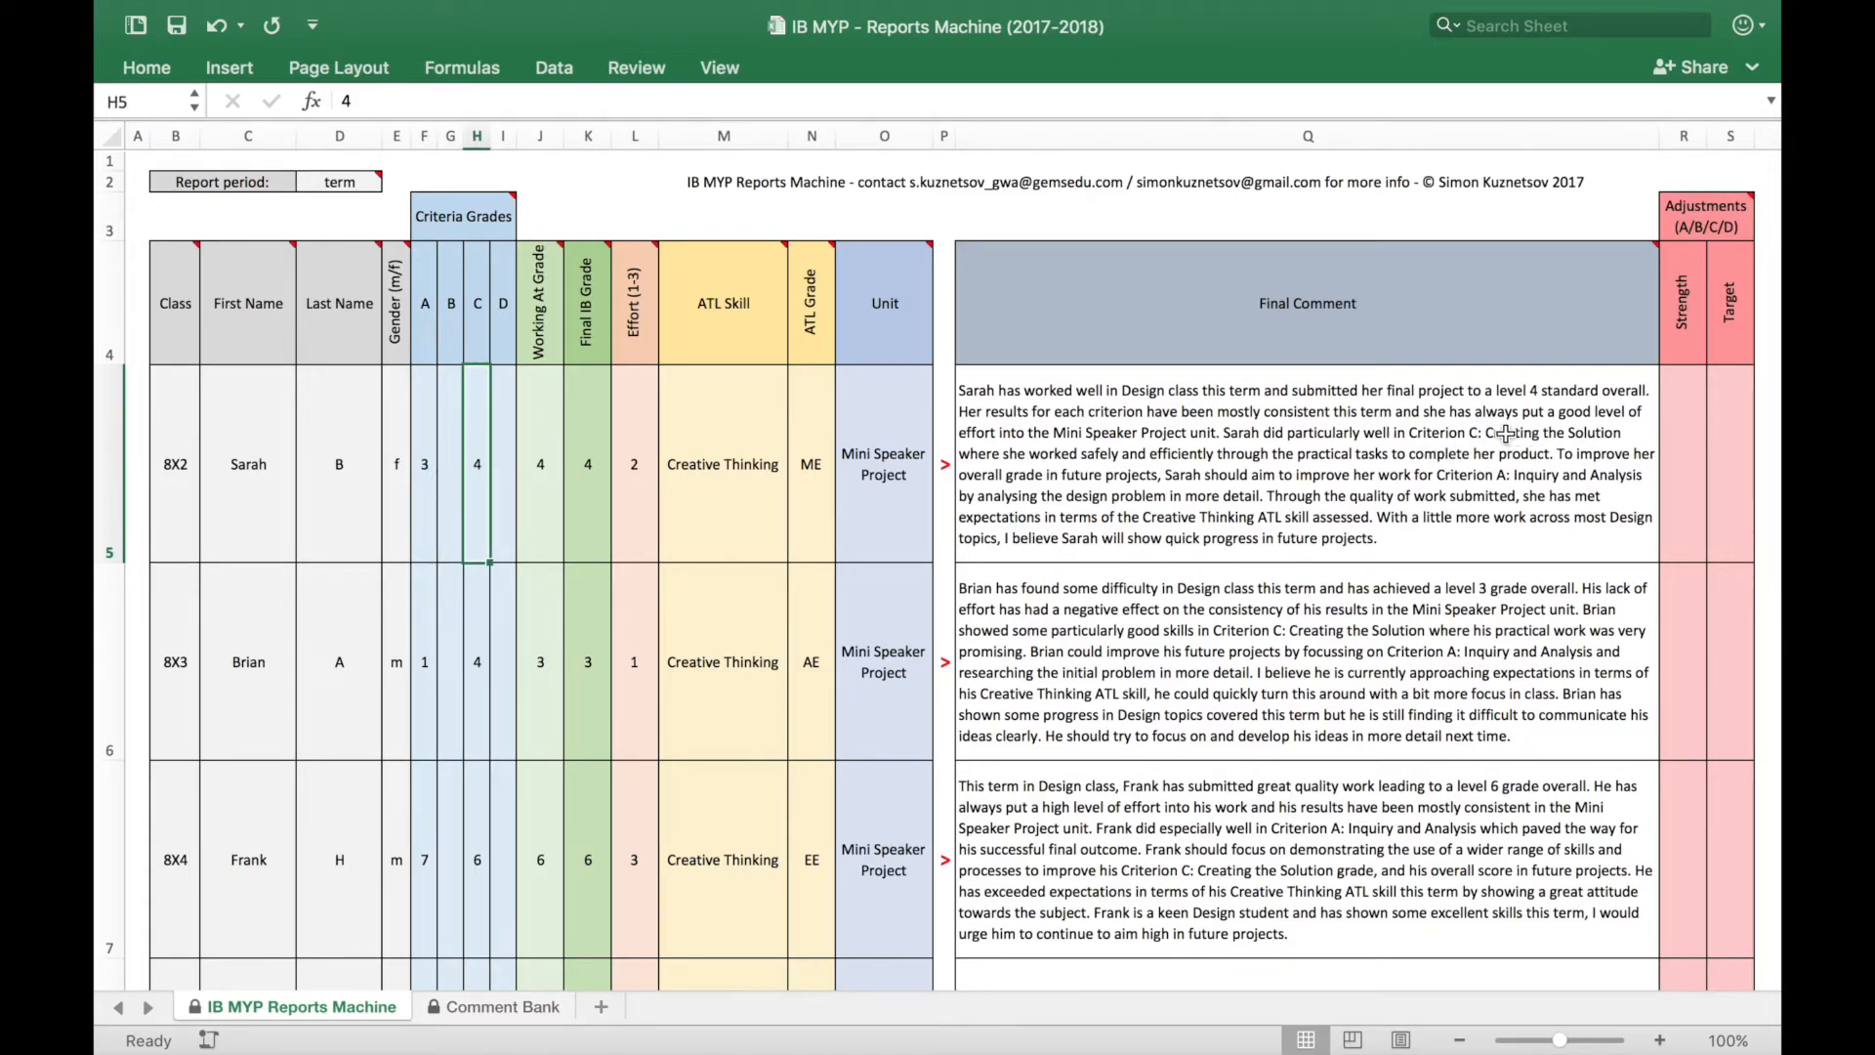
{"action": "left_click", "coordinate": [475, 665]}
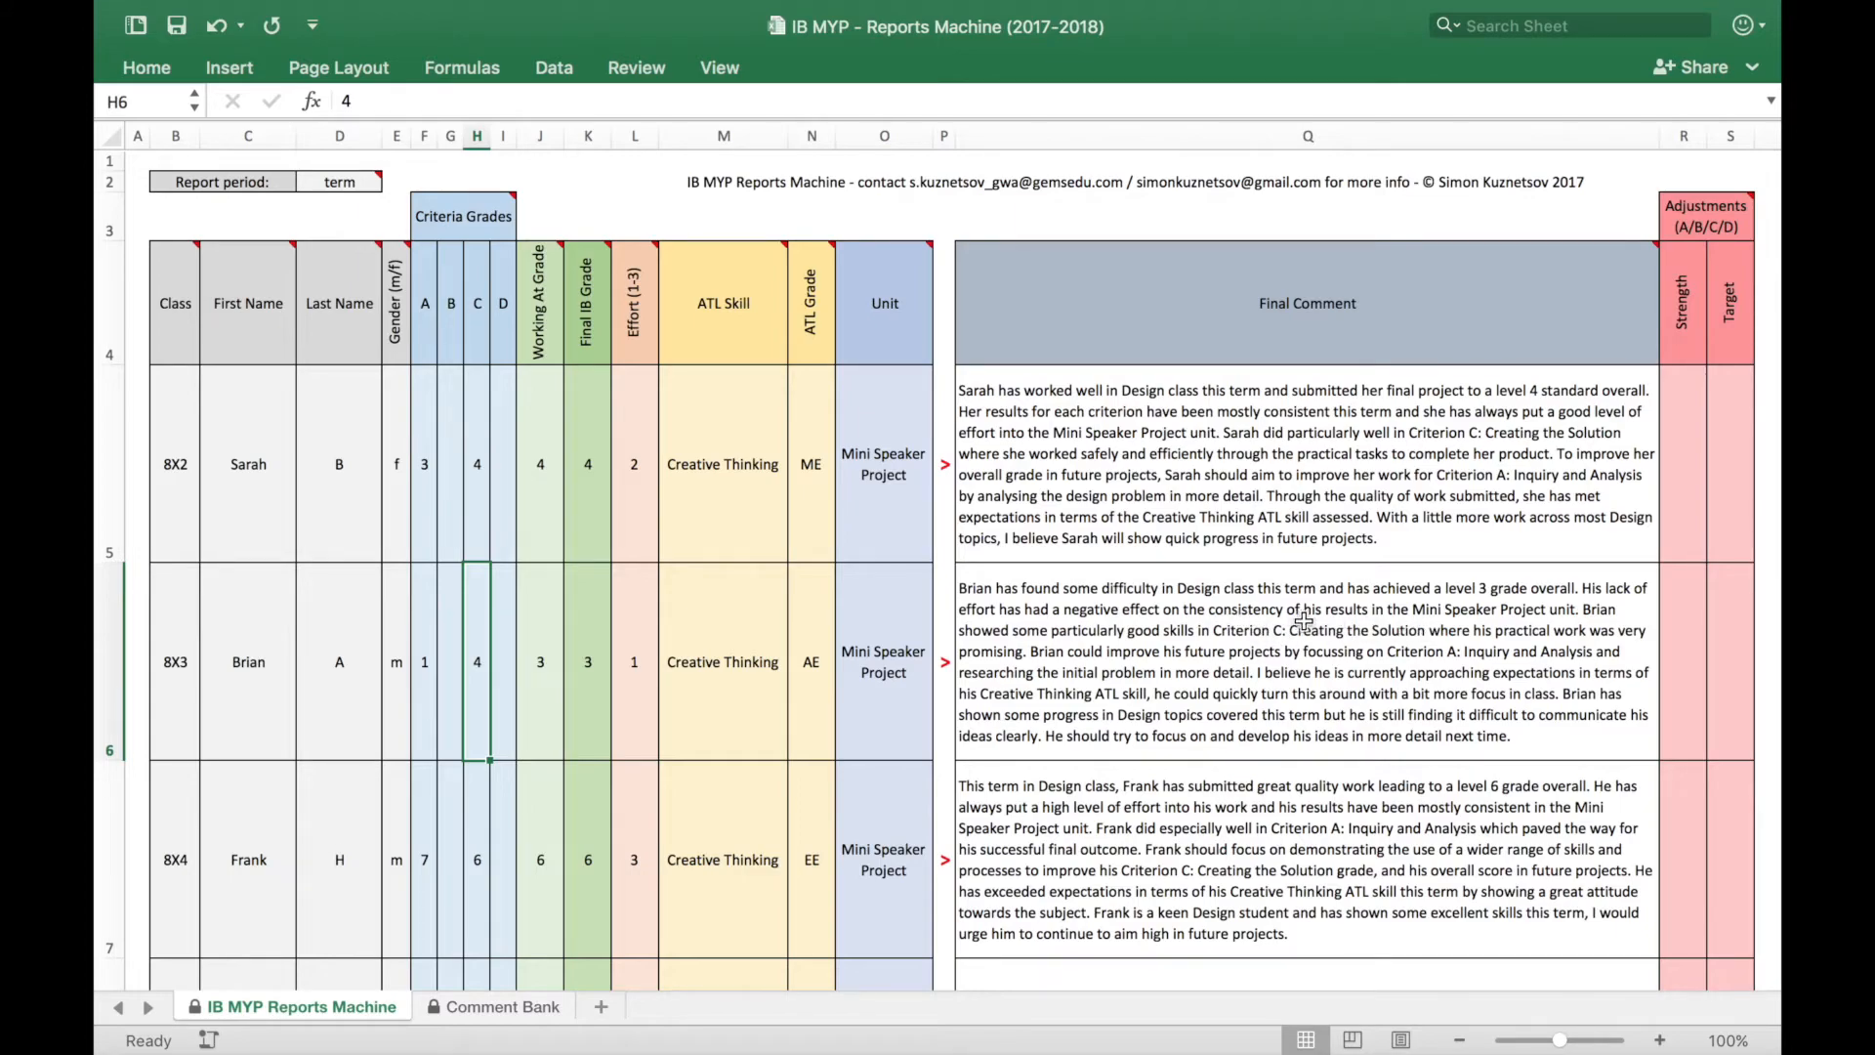
{"action": "left_click", "coordinate": [475, 880]}
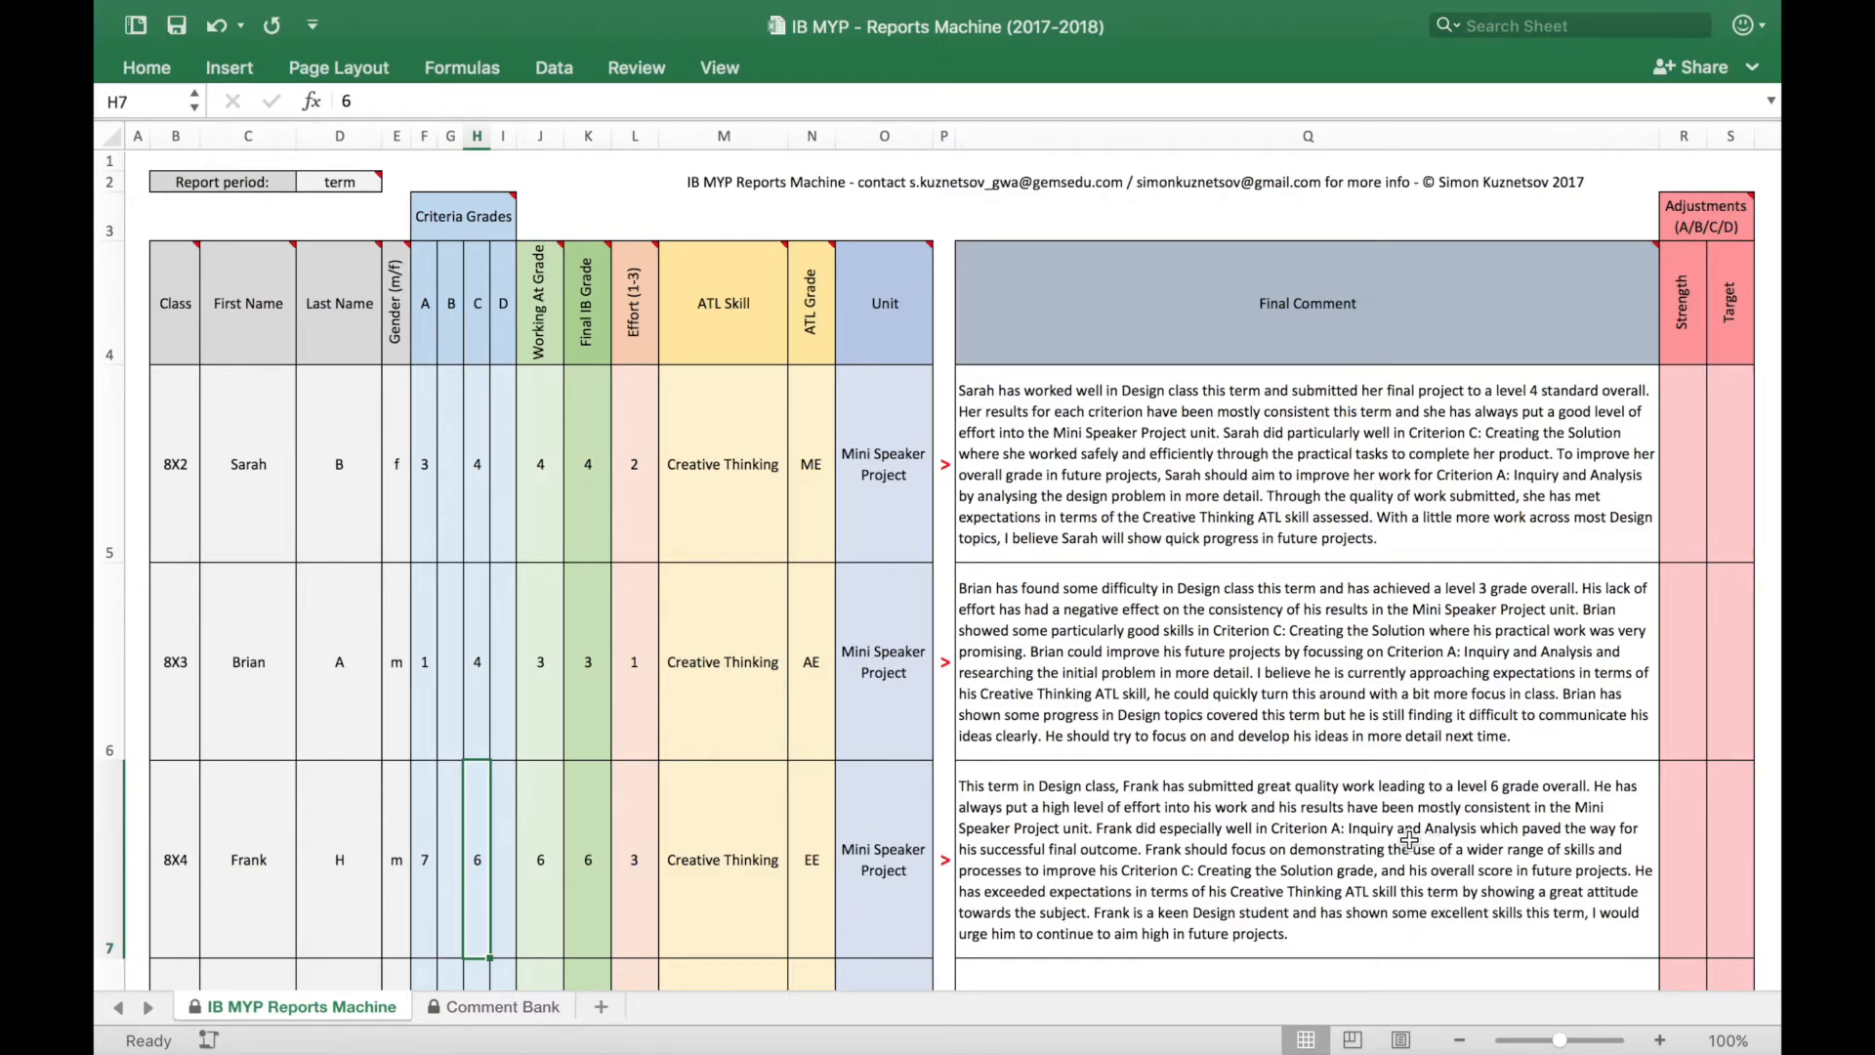
{"action": "left_click", "coordinate": [420, 900]}
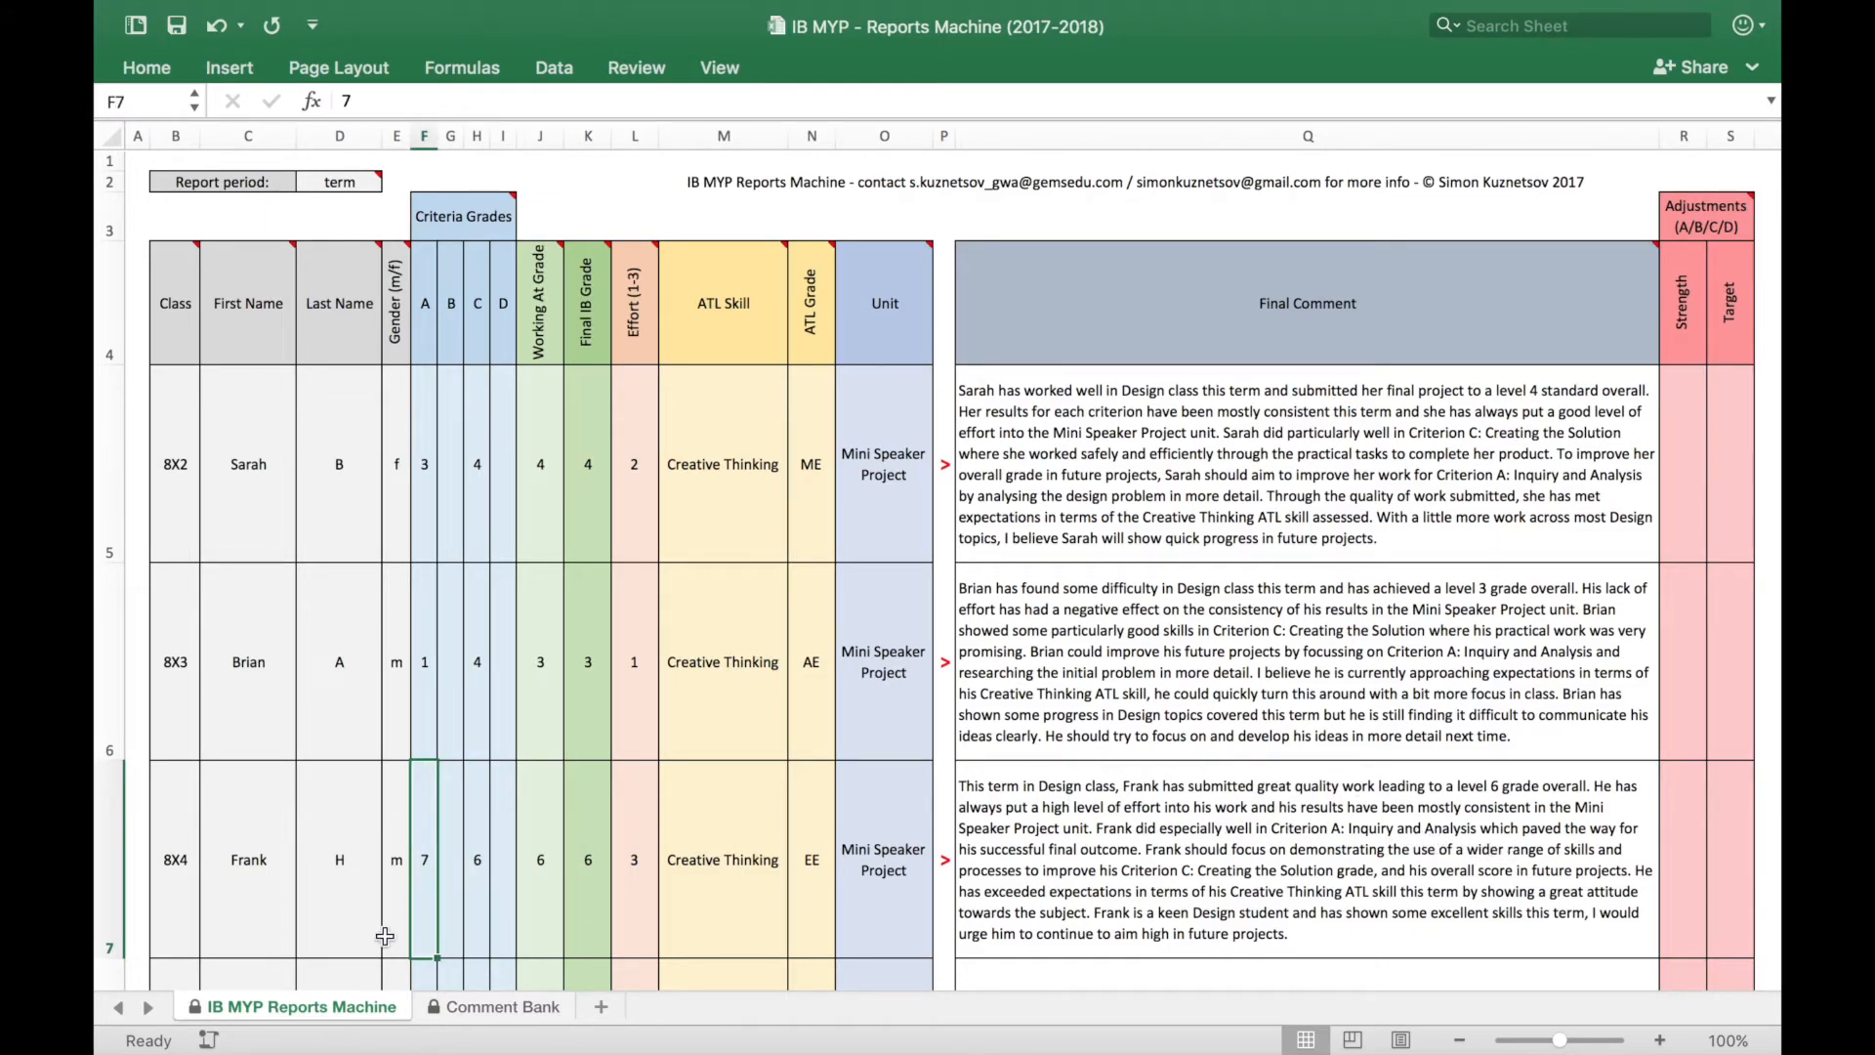
{"action": "left_click", "coordinate": [488, 845]}
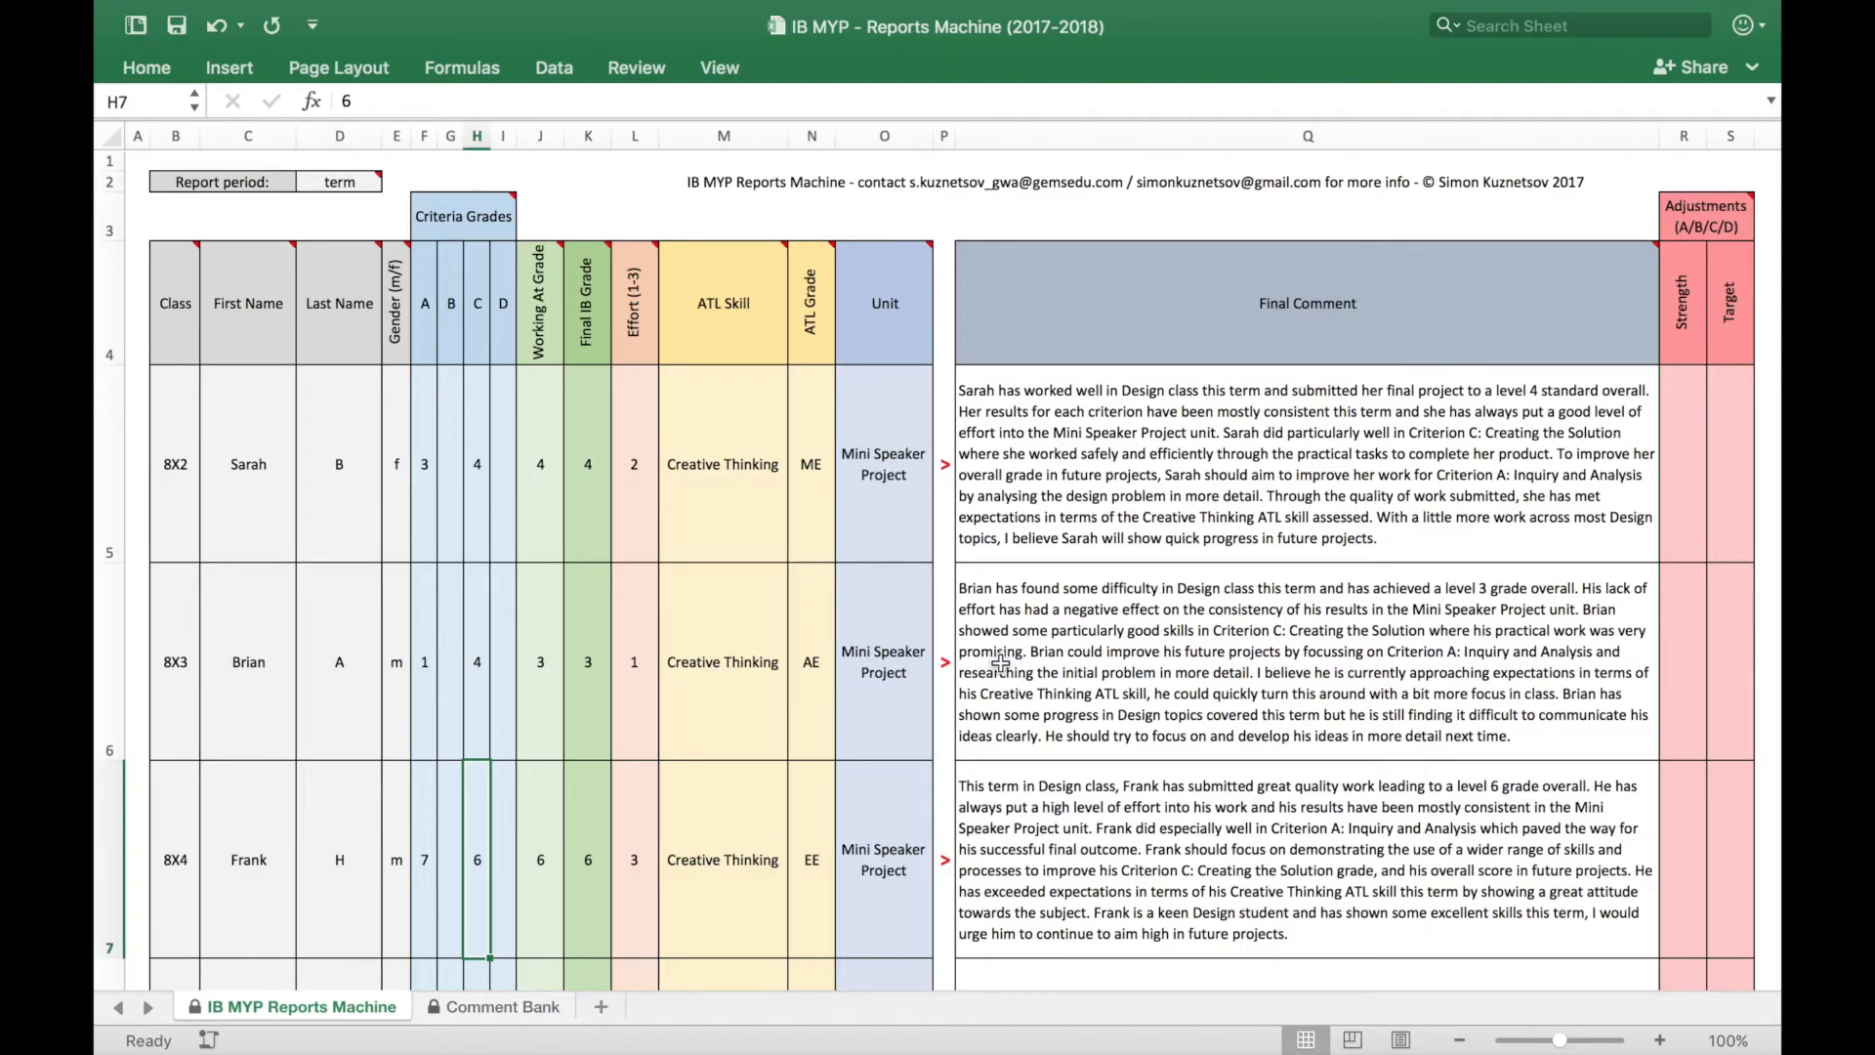
{"action": "scroll", "coordinate": [590, 577], "scroll_direction": "down", "scroll_amount": 10}
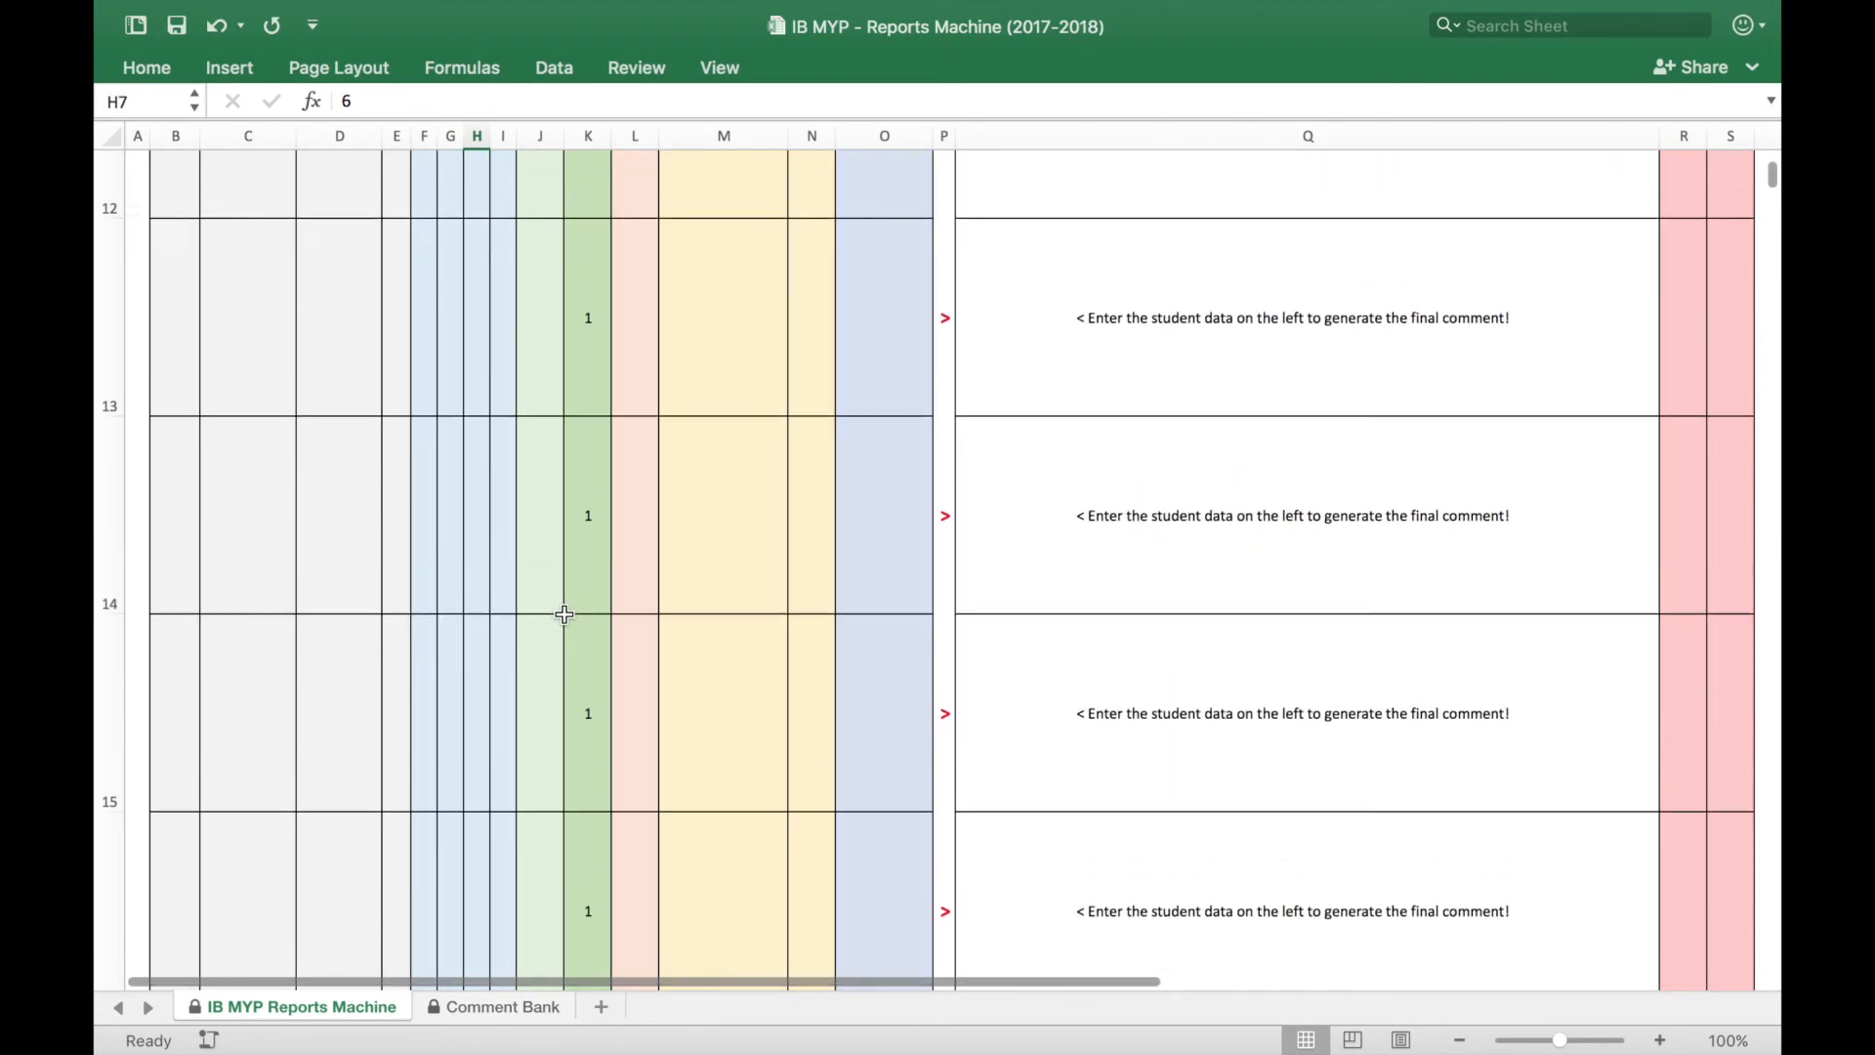
{"action": "scroll", "coordinate": [565, 615], "scroll_direction": "up", "scroll_amount": 10}
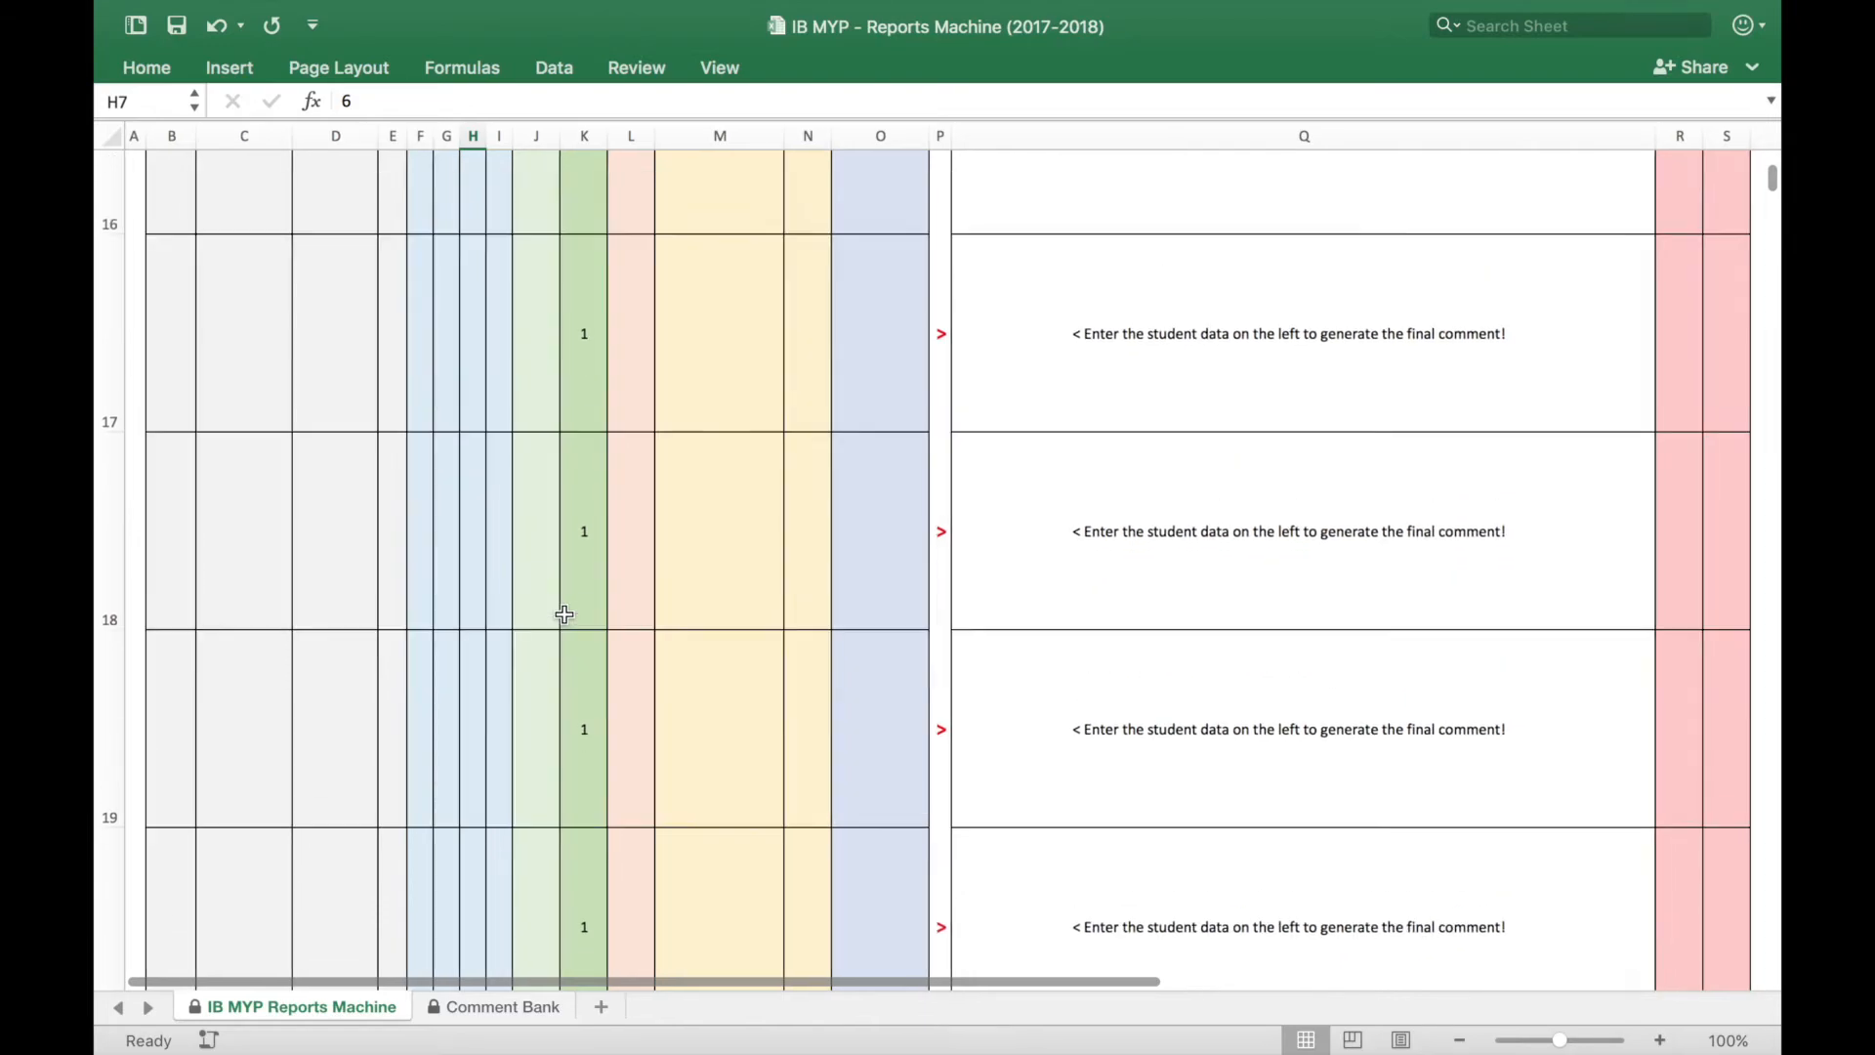
{"action": "scroll", "coordinate": [564, 614], "scroll_direction": "up", "scroll_amount": 2}
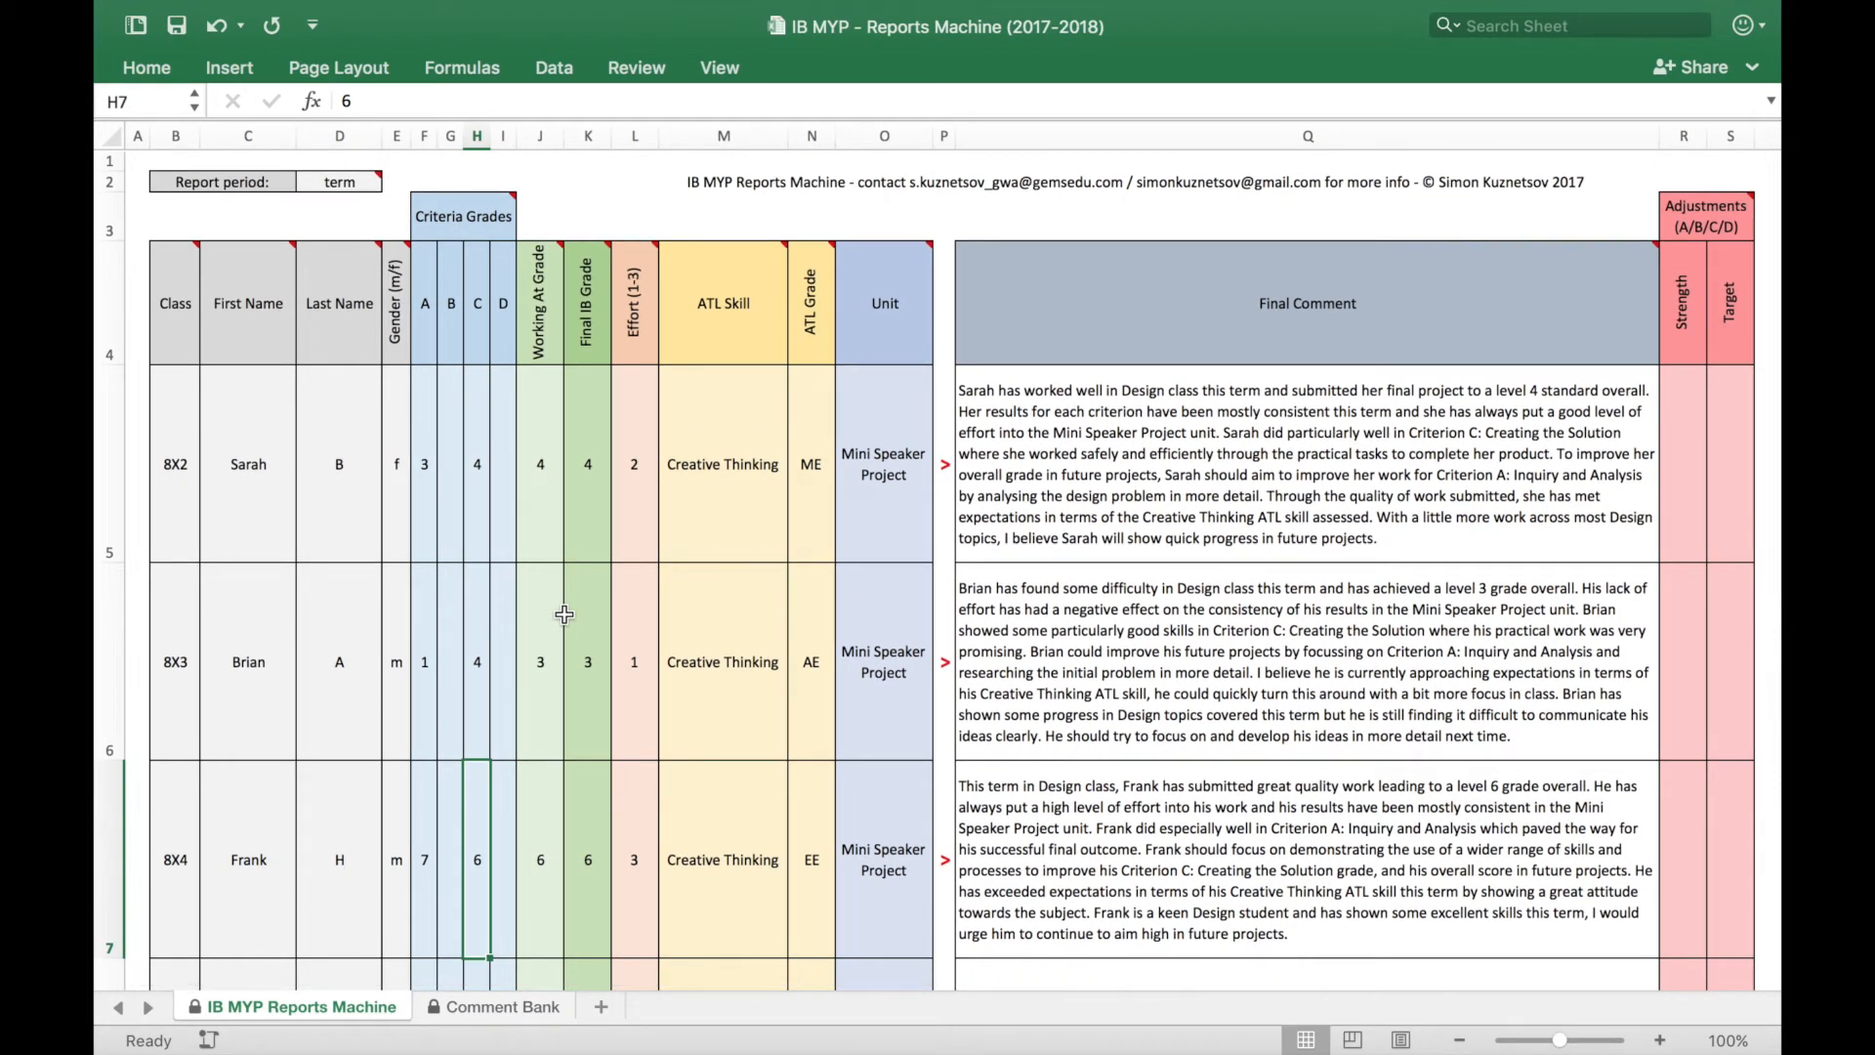
Copy the row 5 final comment and paste it into the blank Word document
{"action": "left_click", "coordinate": [1080, 439]}
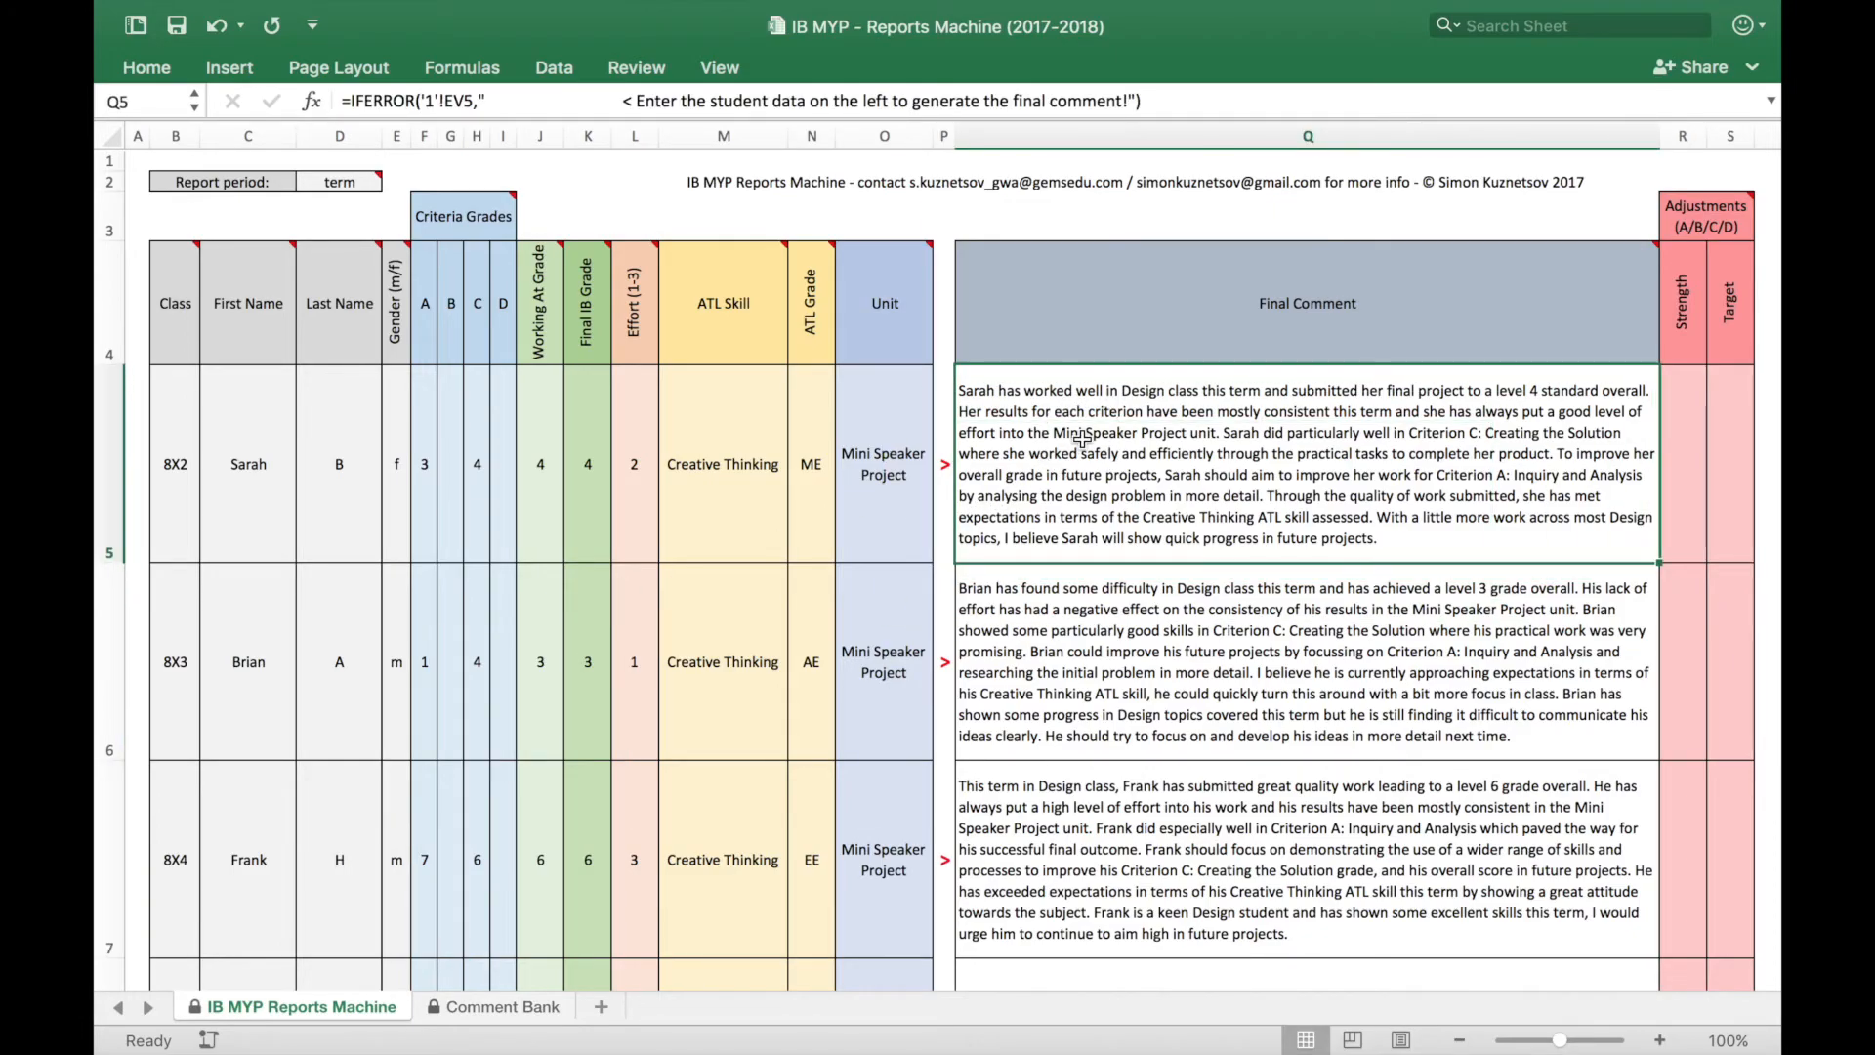
{"action": "right_click", "coordinate": [1080, 439]}
{"action": "left_click", "coordinate": [1128, 478]}
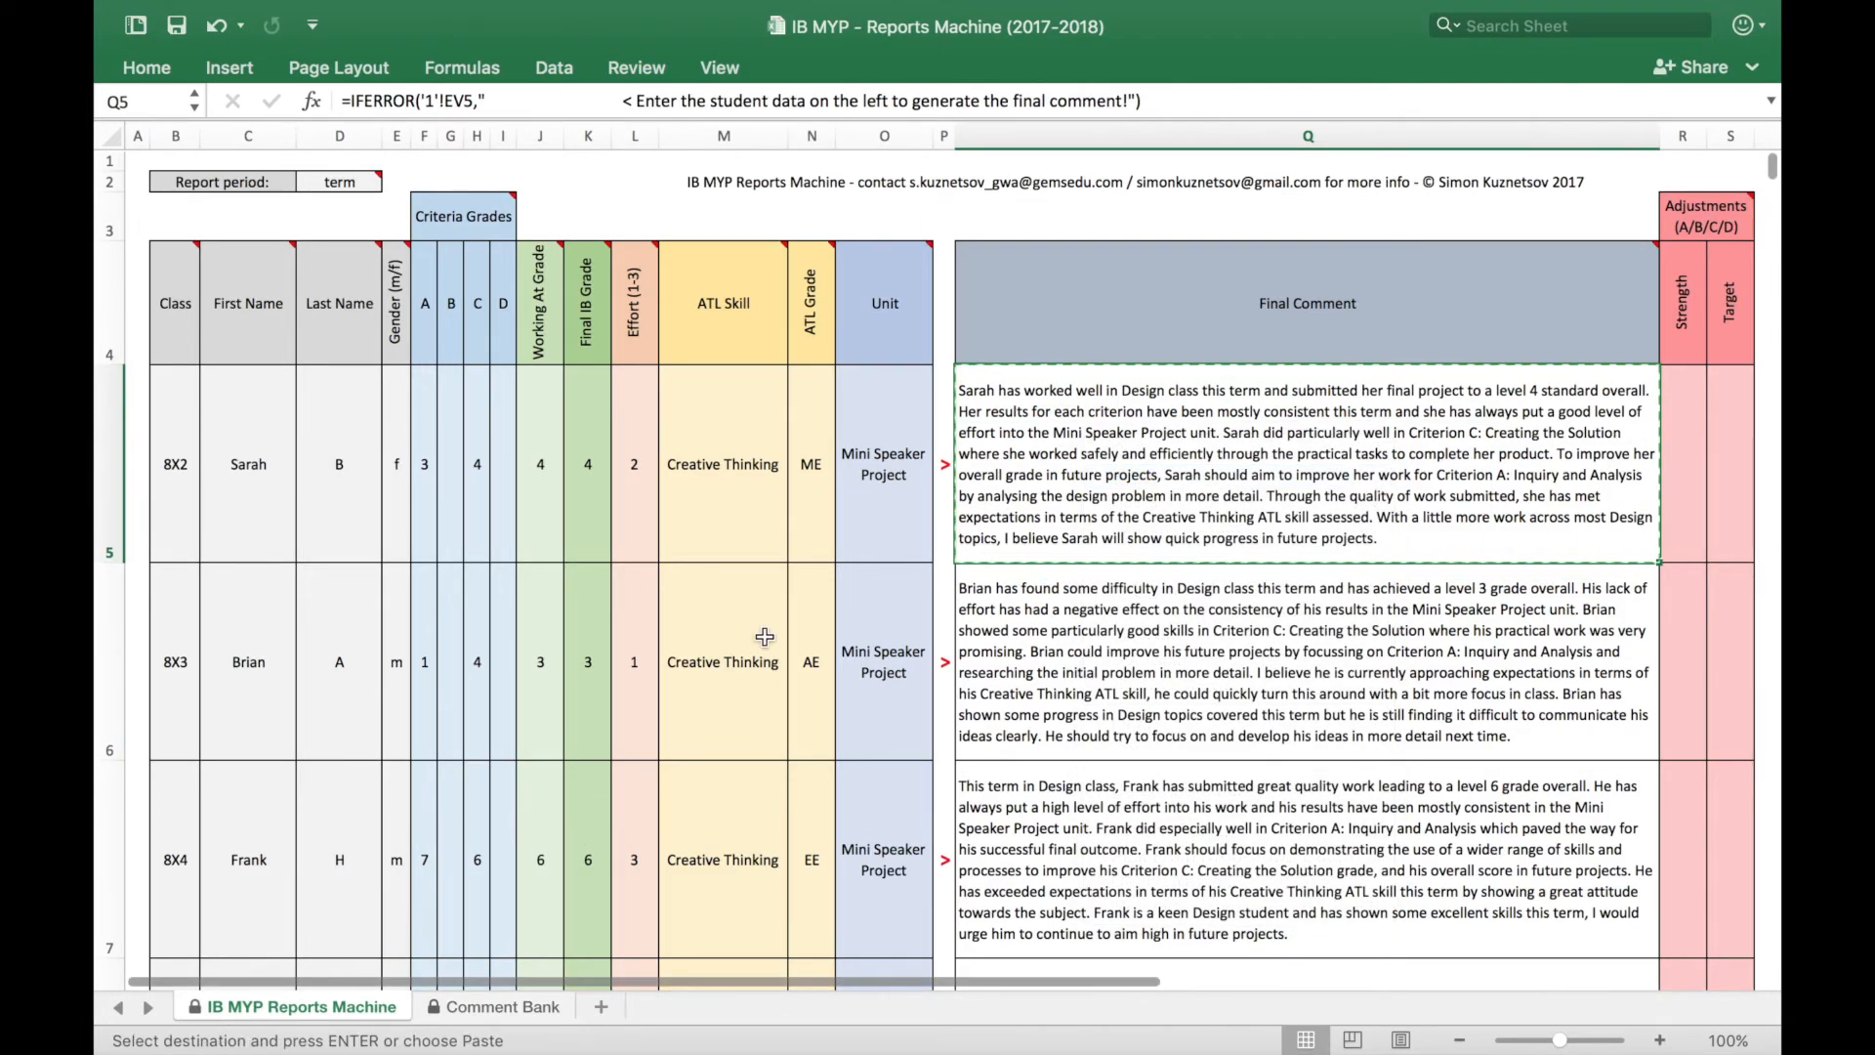
{"action": "key", "text": "ctrl+Right"}
{"action": "left_click", "coordinate": [957, 438]}
{"action": "right_click", "coordinate": [958, 444]}
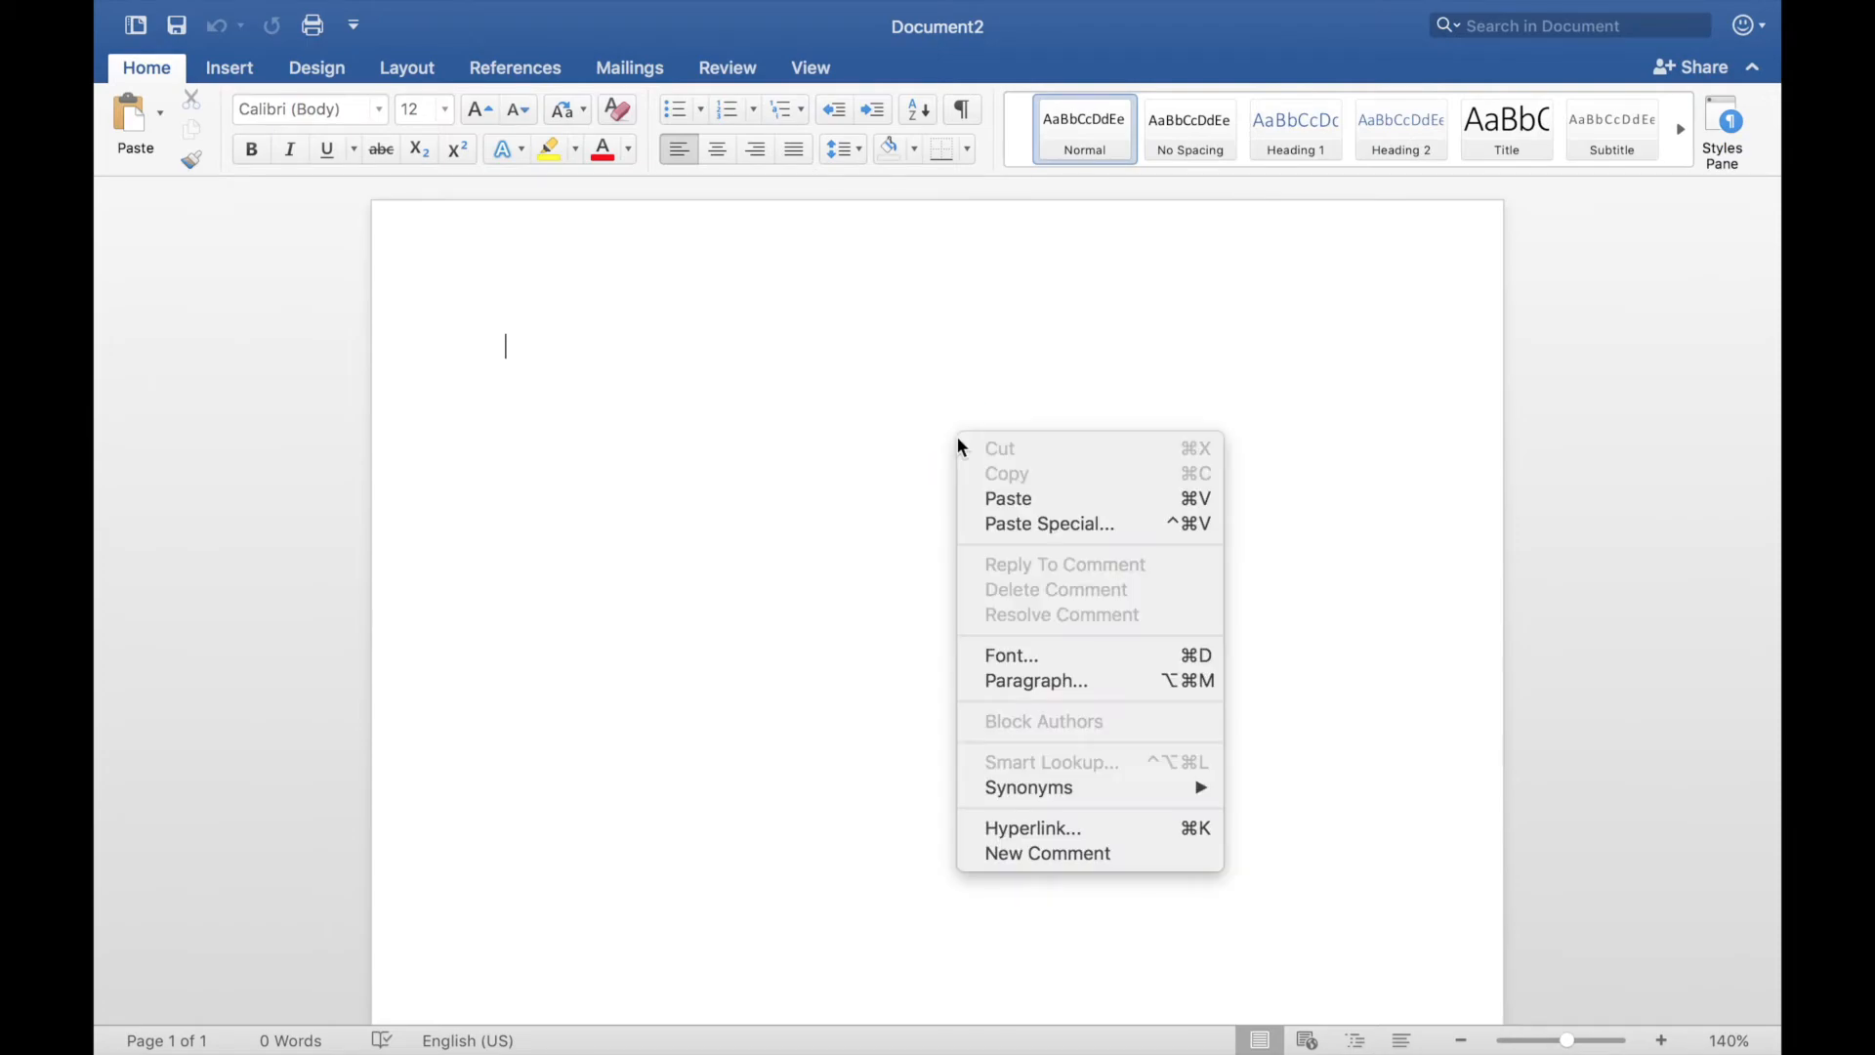
{"action": "left_click", "coordinate": [1001, 488]}
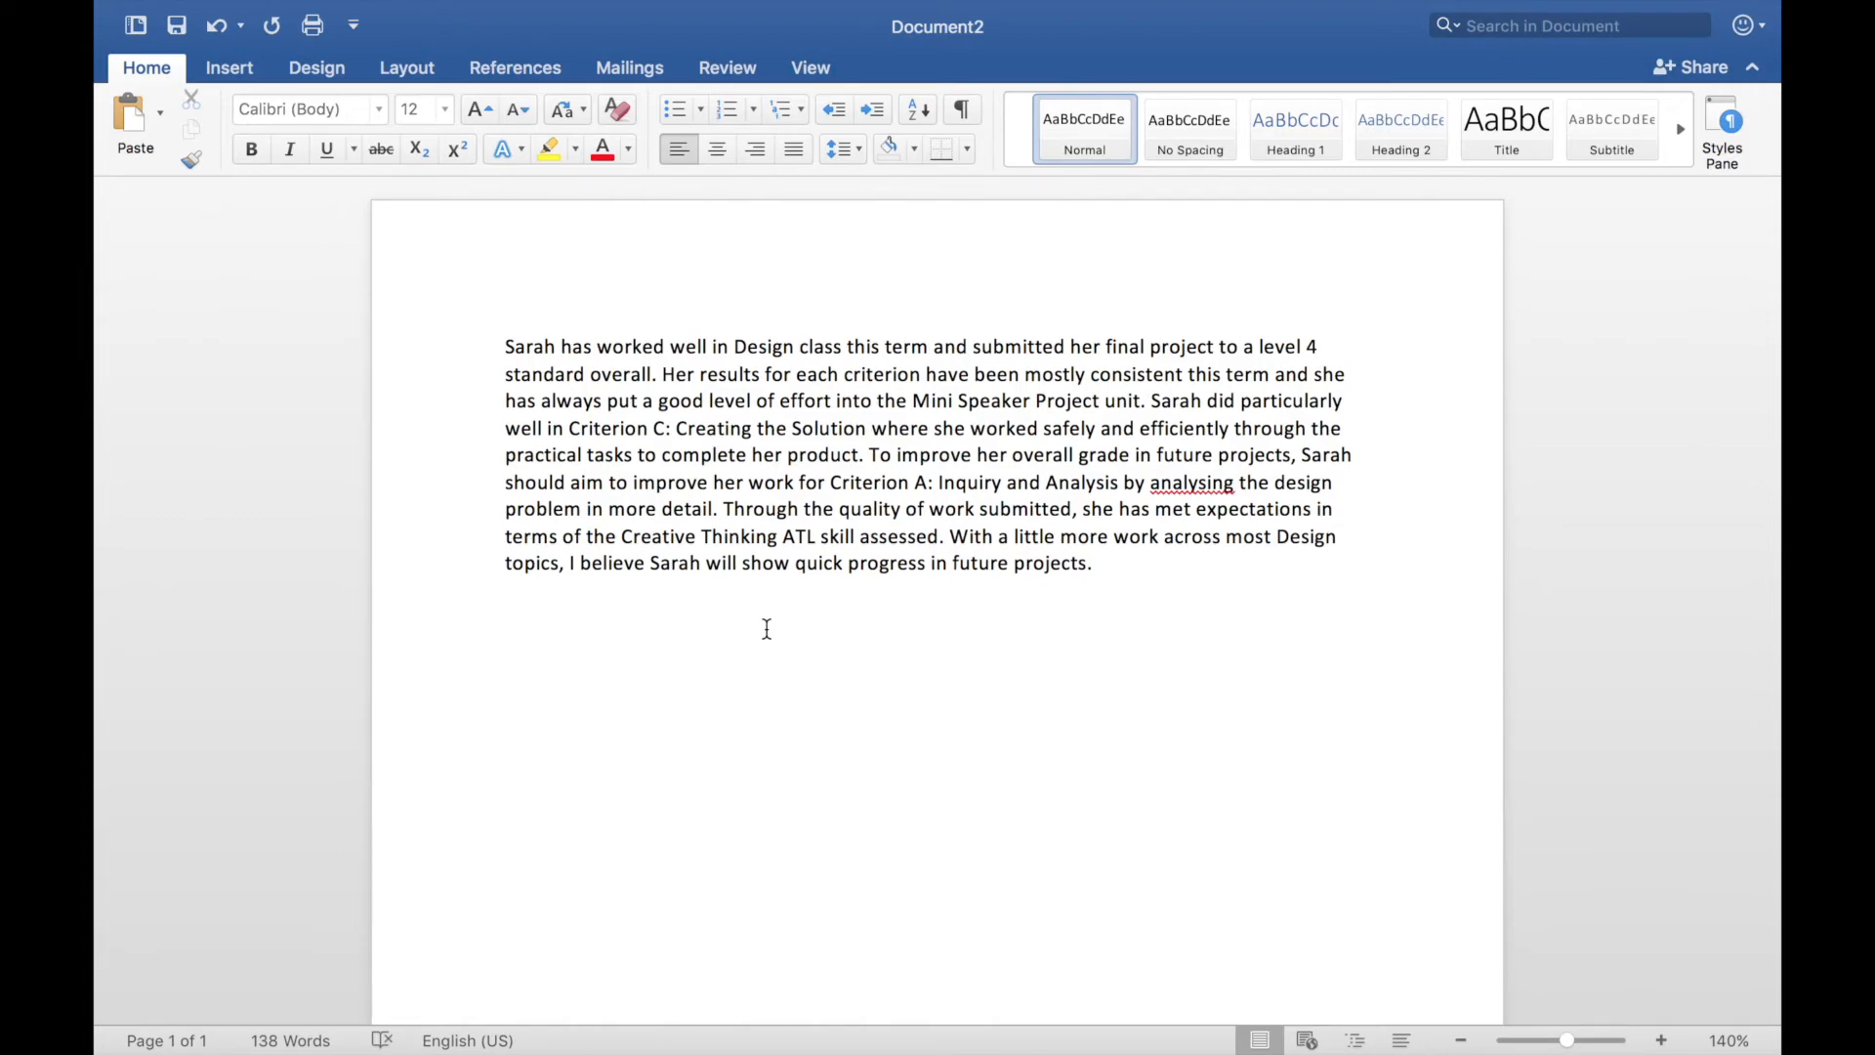
Switch back to the Excel workbook and cancel the pending copy of the row 5 final comment
{"action": "left_click", "coordinate": [796, 343]}
{"action": "left_click", "coordinate": [687, 599]}
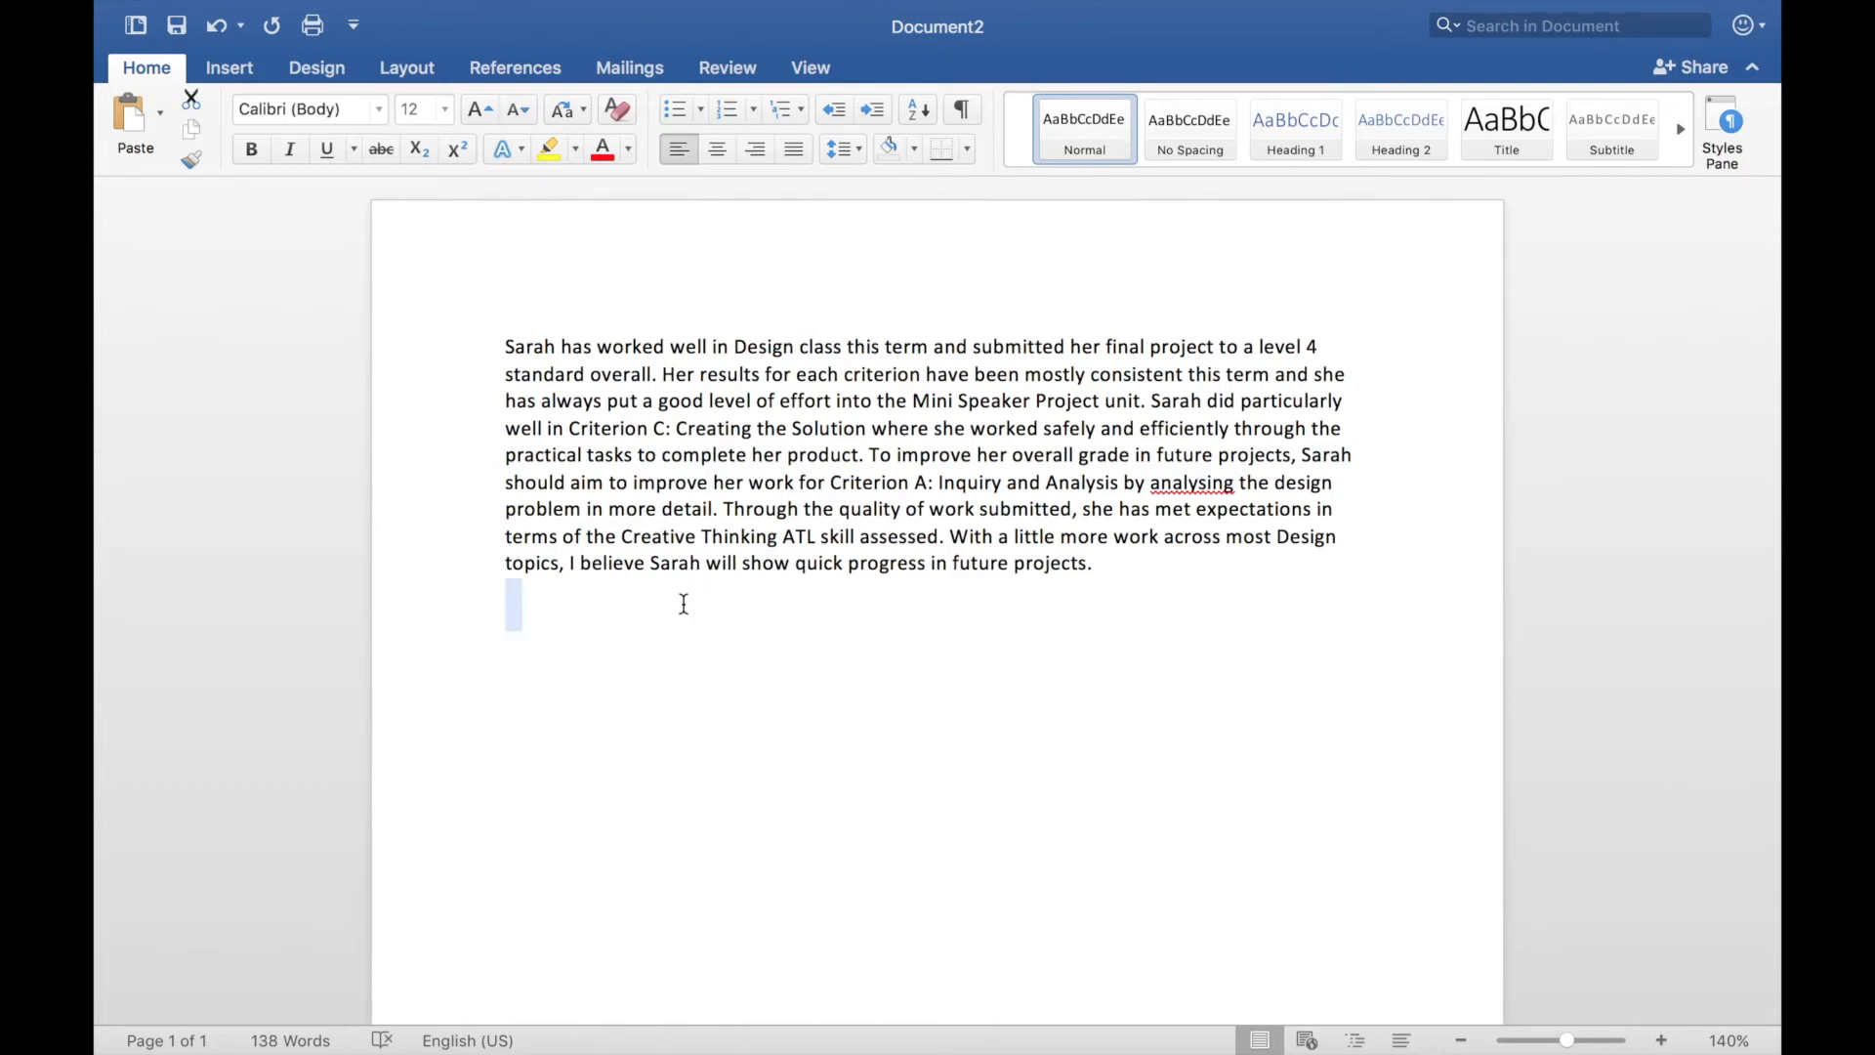
{"action": "key", "text": "super+Tab"}
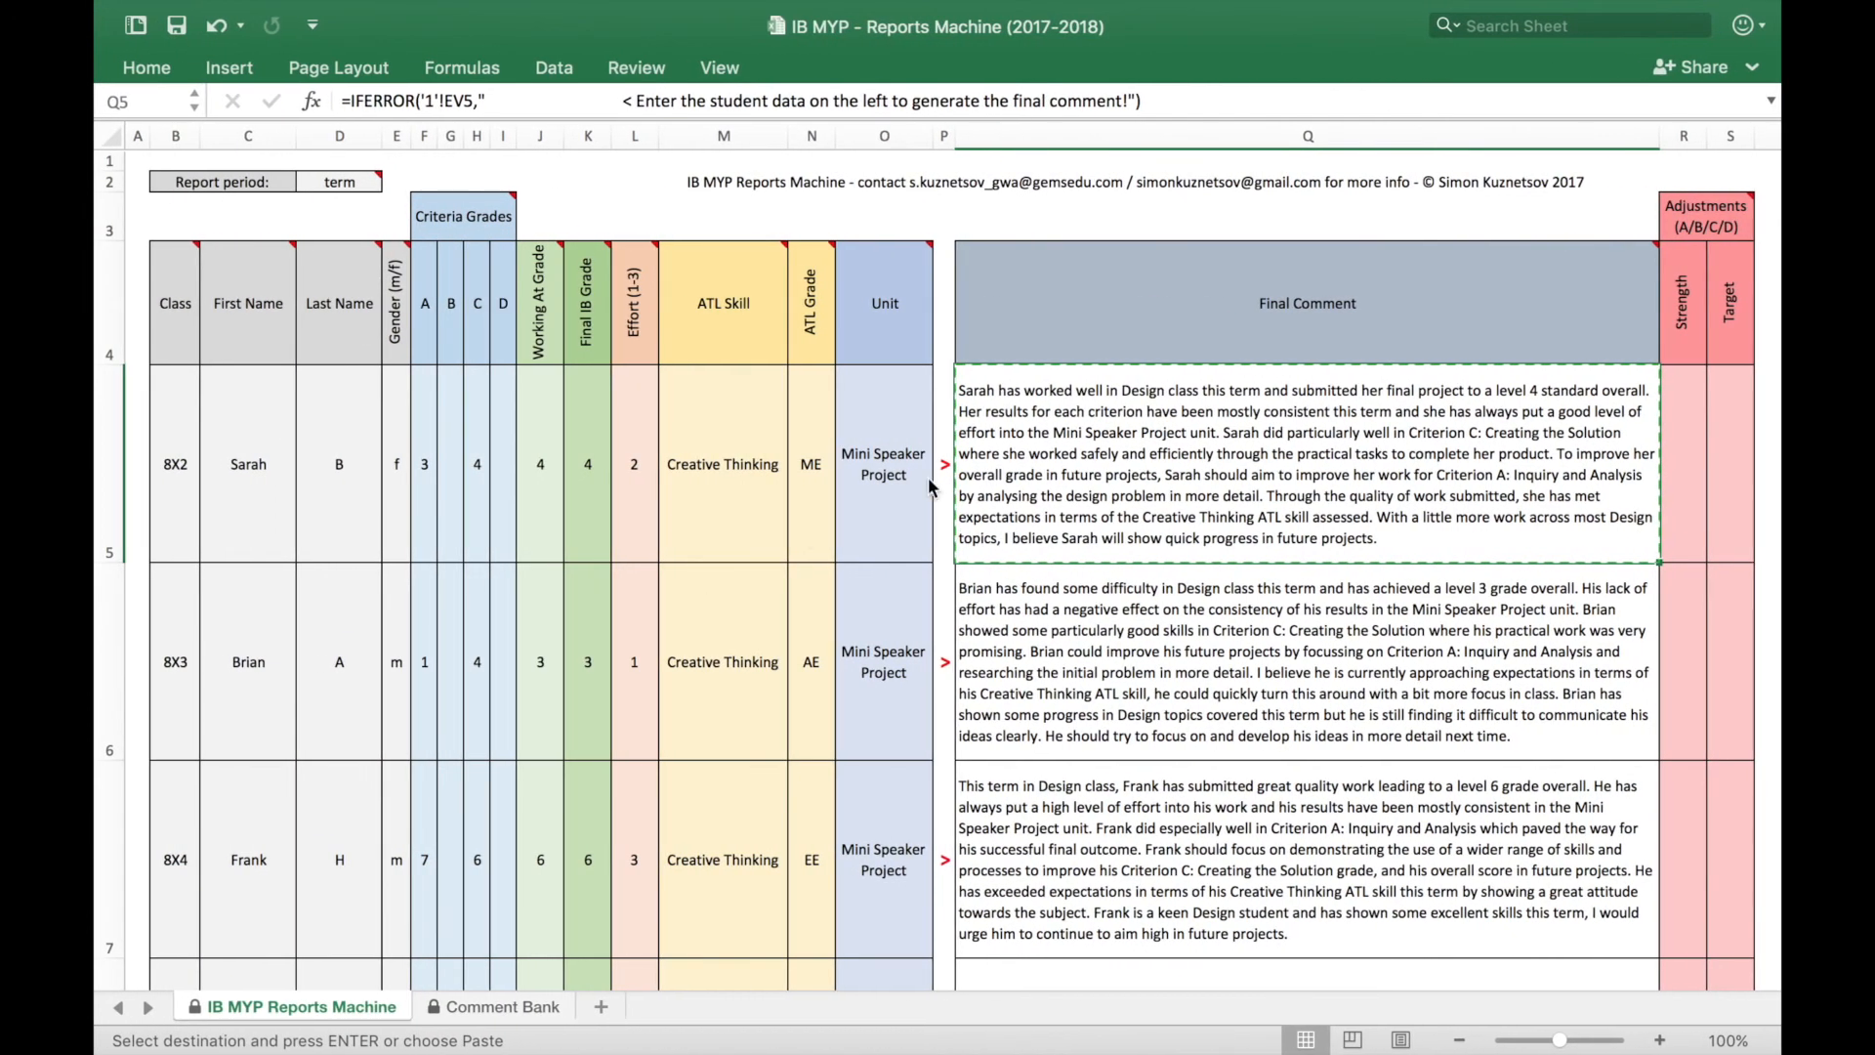
{"action": "key", "text": "Escape"}
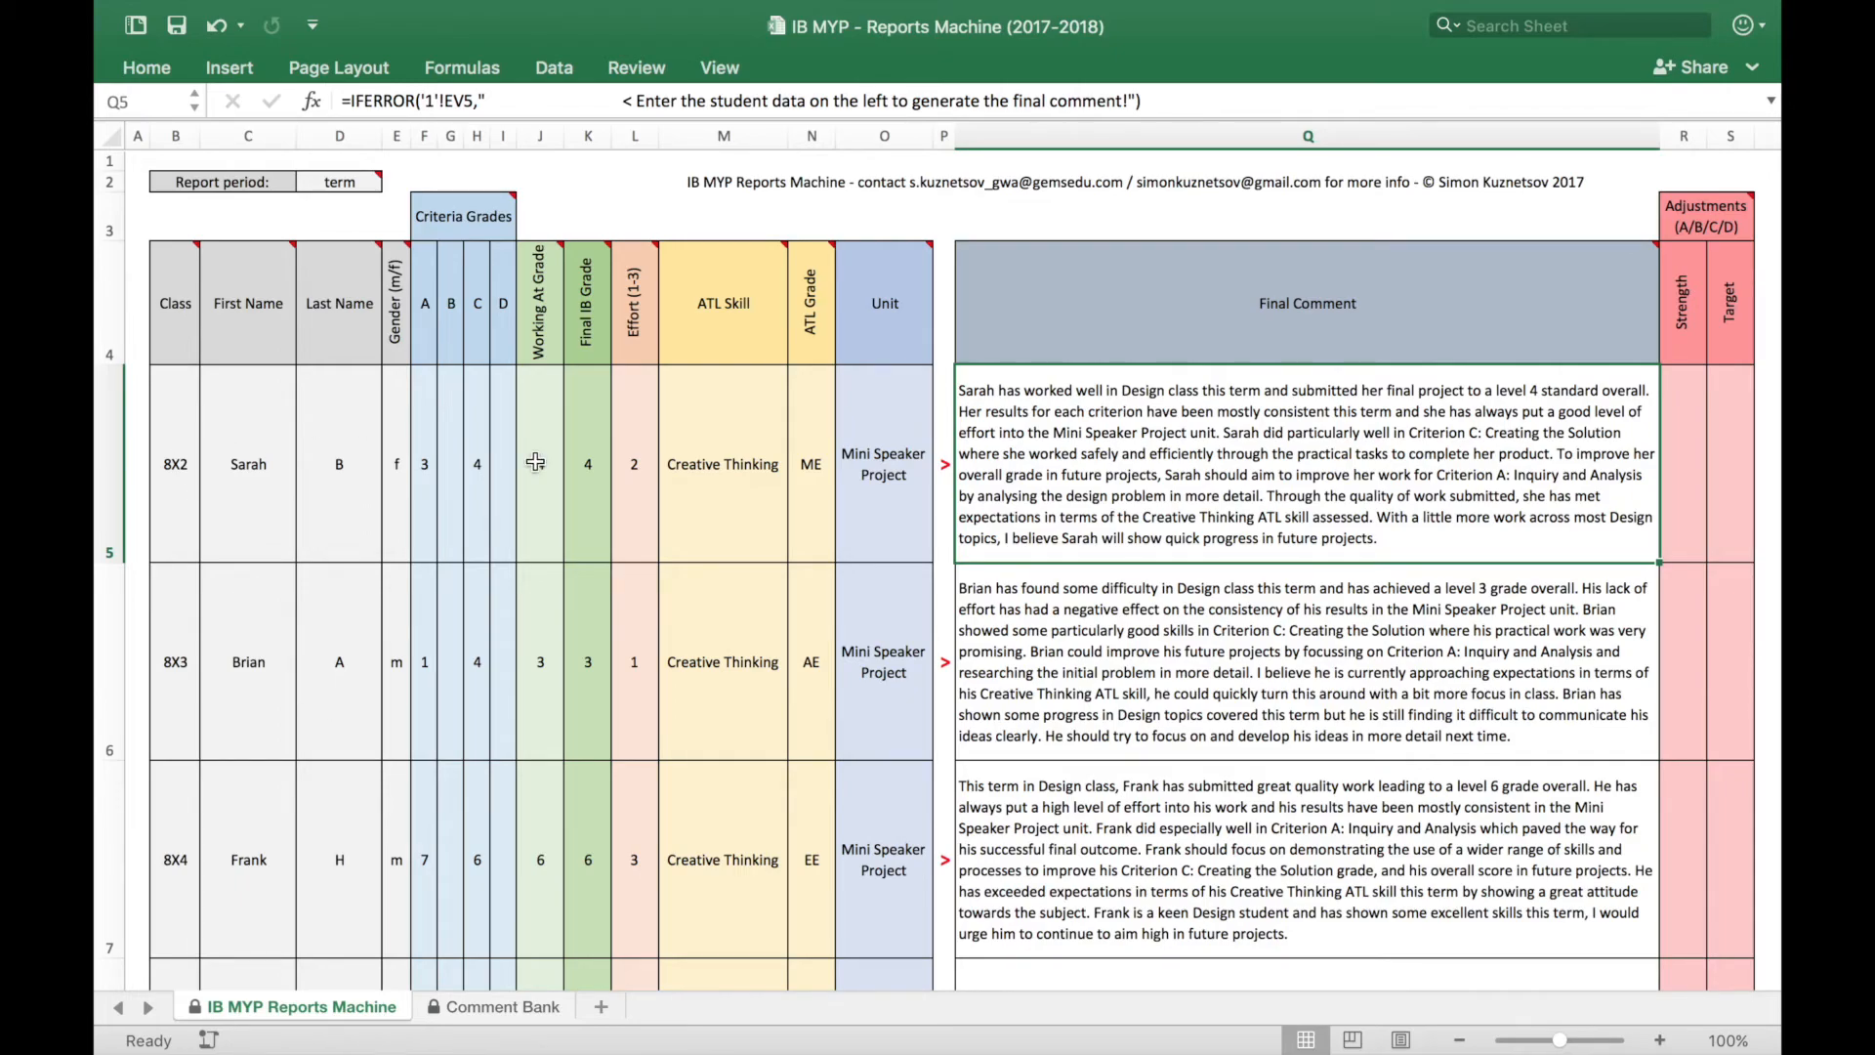
Recalculate the workbook repeatedly to regenerate the students' final comments with different random sentences
{"action": "left_click", "coordinate": [1162, 738]}
{"action": "left_click", "coordinate": [1094, 886]}
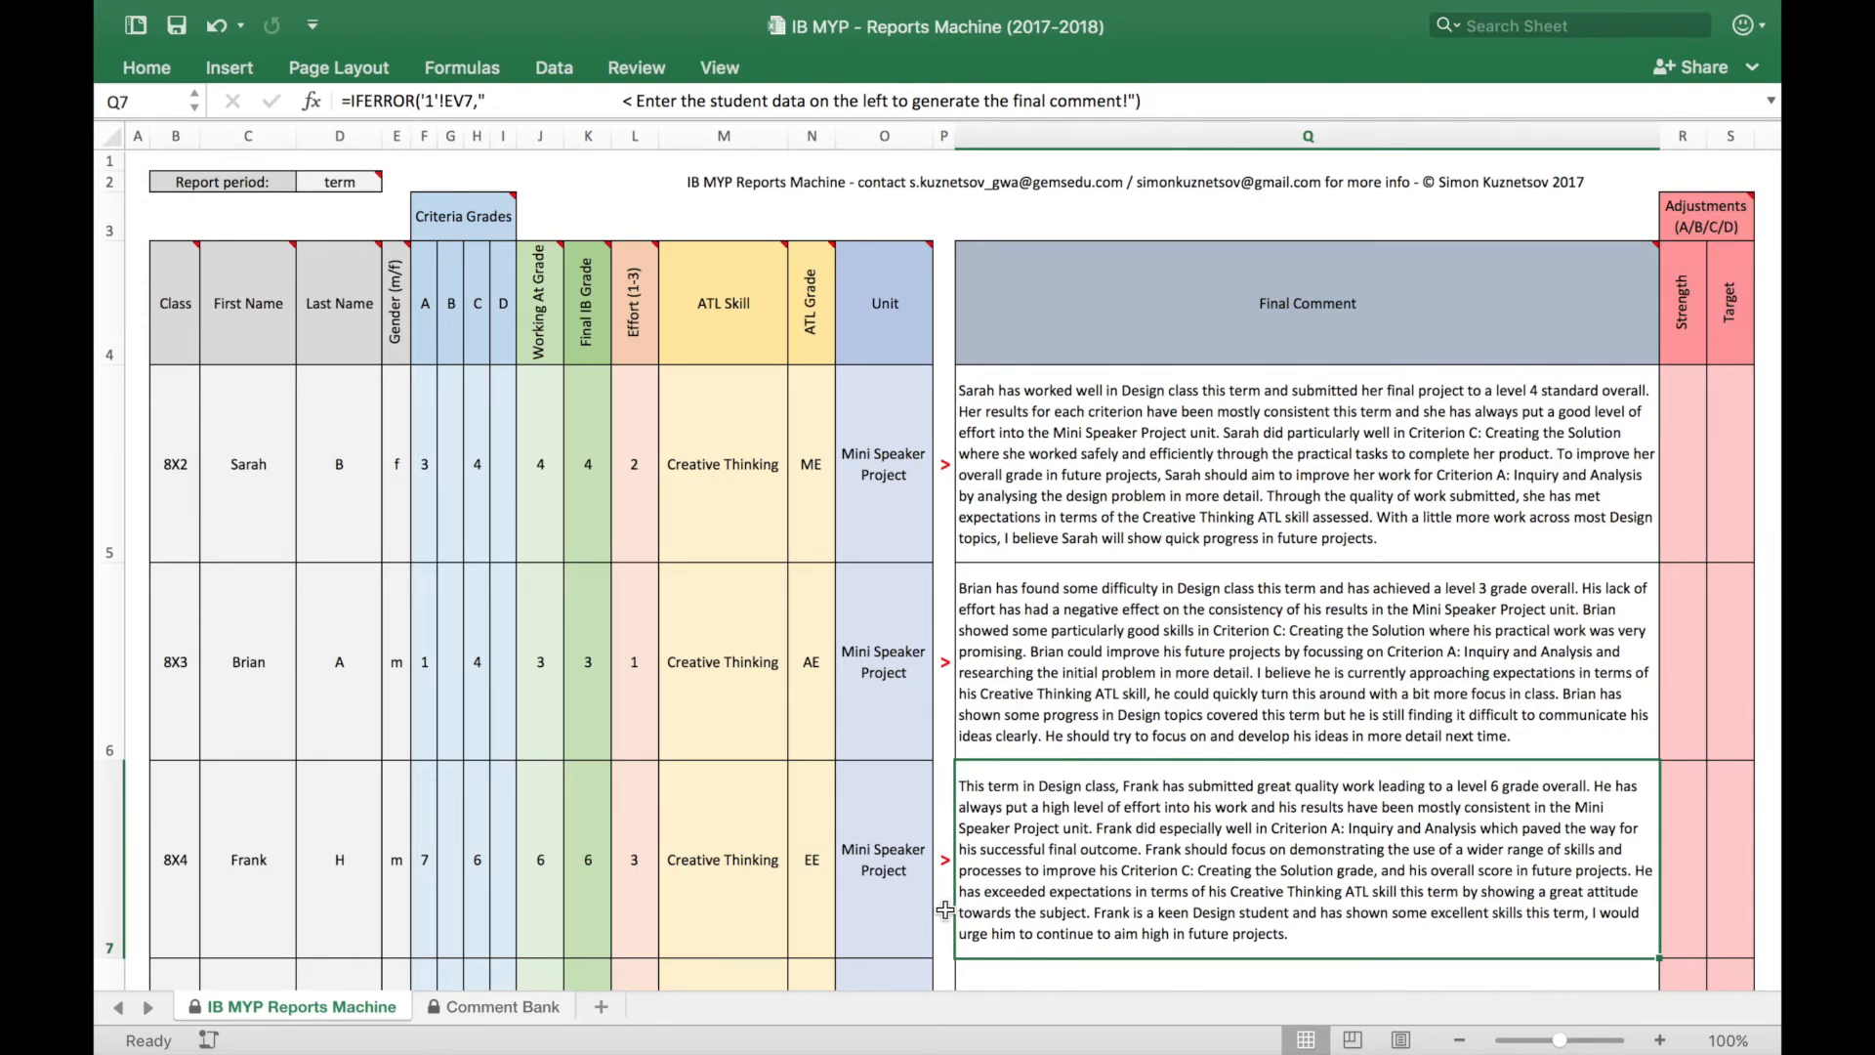
{"action": "key", "text": "F9"}
{"action": "key", "text": "F9"}
{"action": "key", "text": "F9"}
{"action": "key", "text": "F9"}
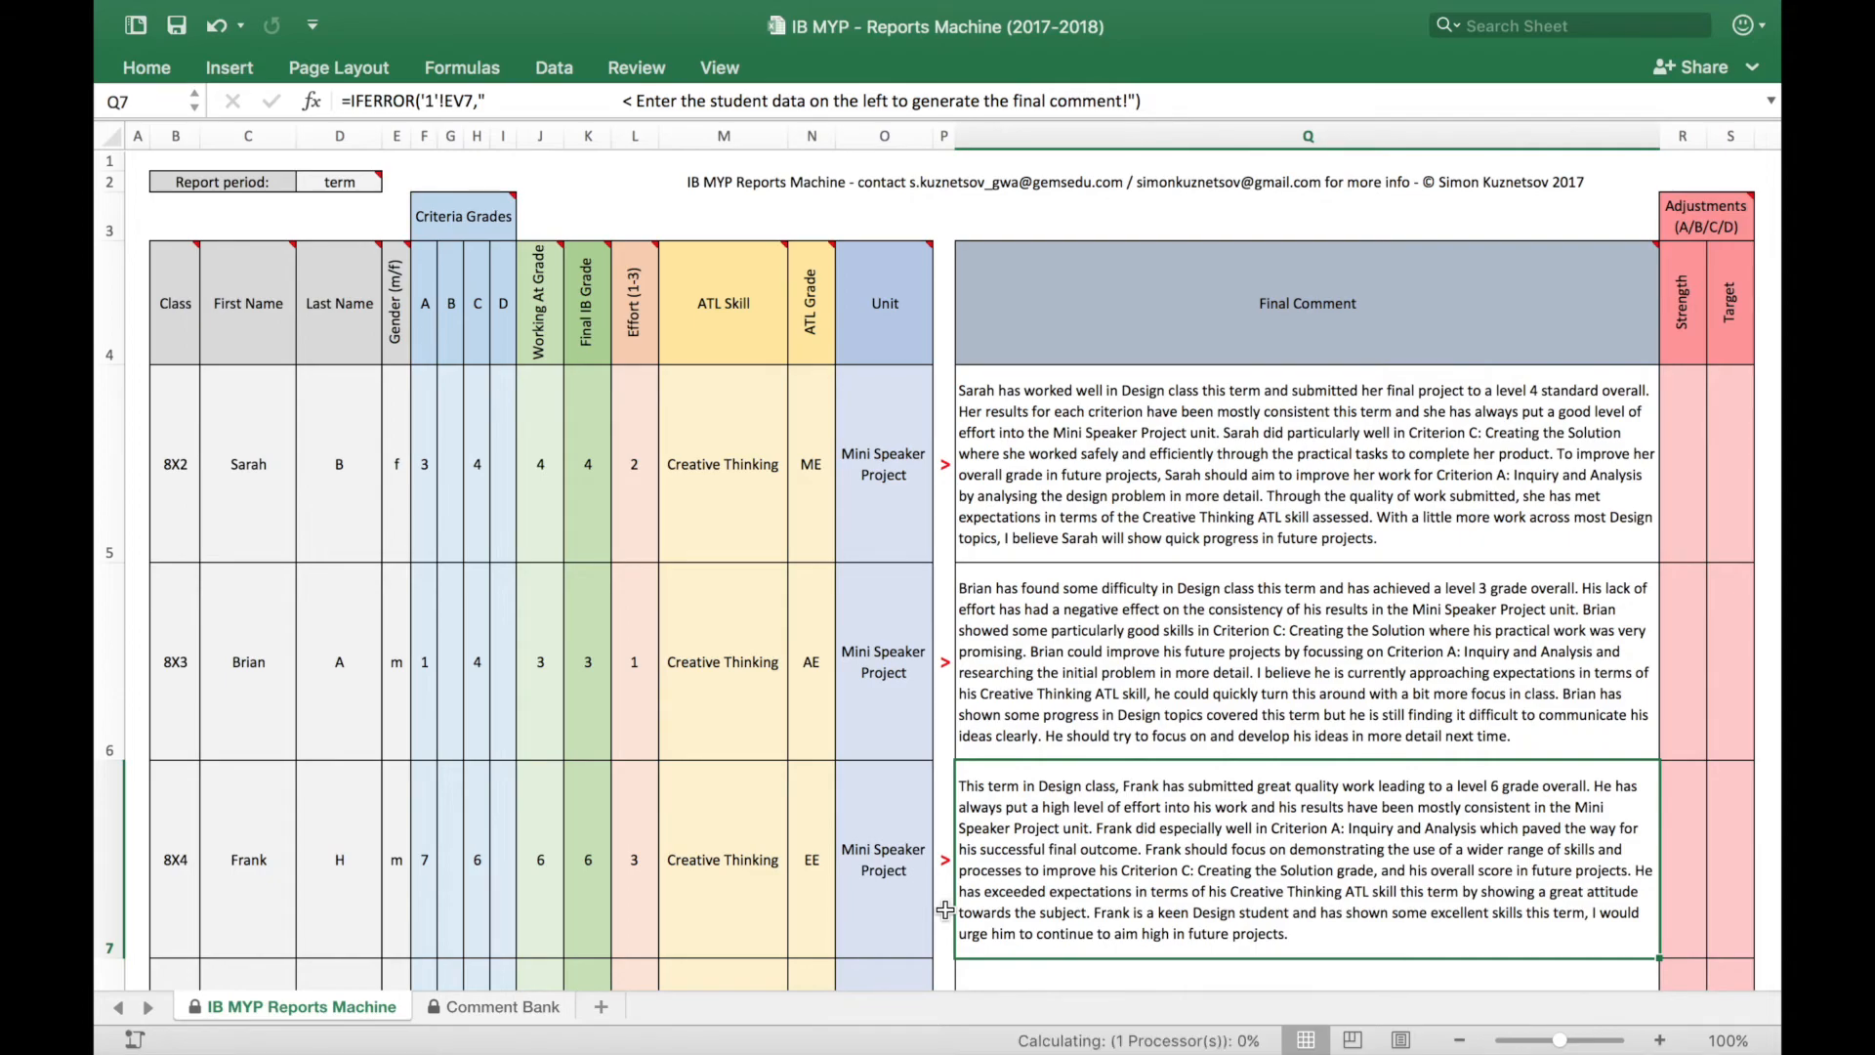
{"action": "key", "text": "F9"}
{"action": "key", "text": "F9"}
{"action": "key", "text": "F9"}
{"action": "key", "text": "F9"}
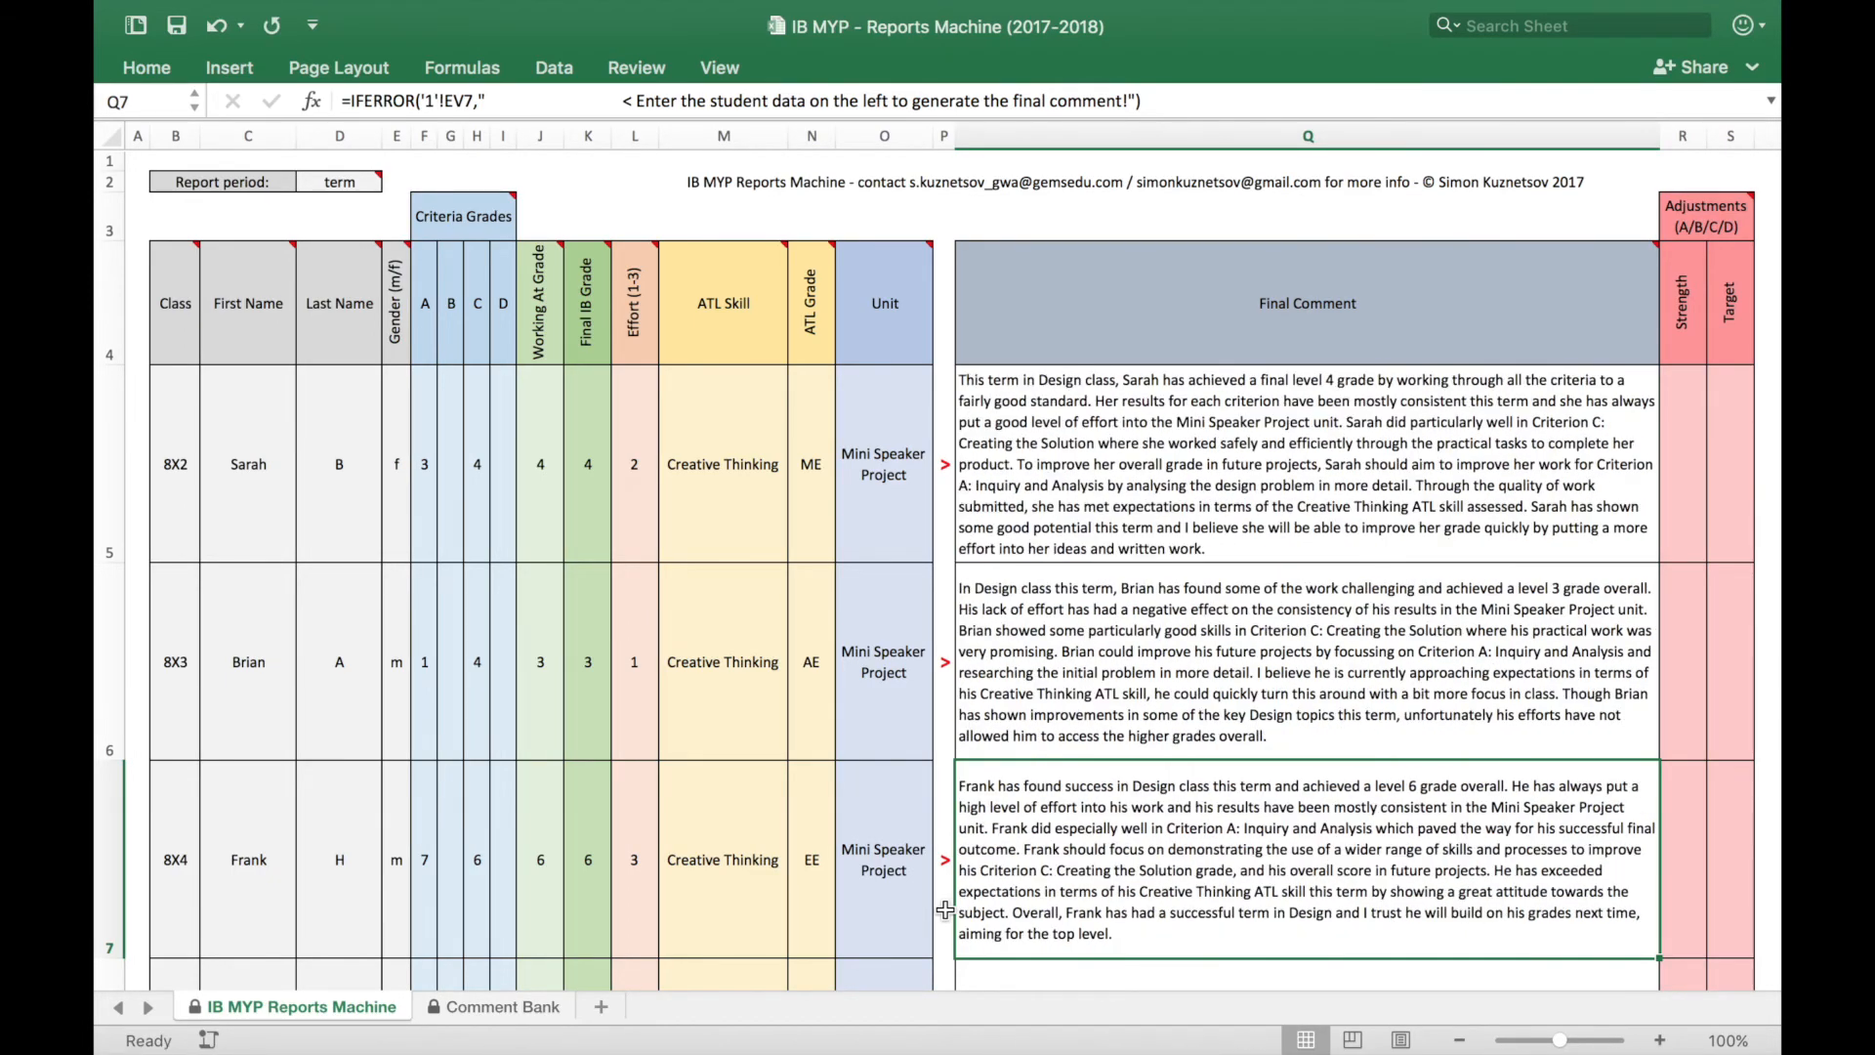
{"action": "key", "text": "F9"}
{"action": "key", "text": "F9"}
{"action": "key", "text": "F9"}
{"action": "key", "text": "F9"}
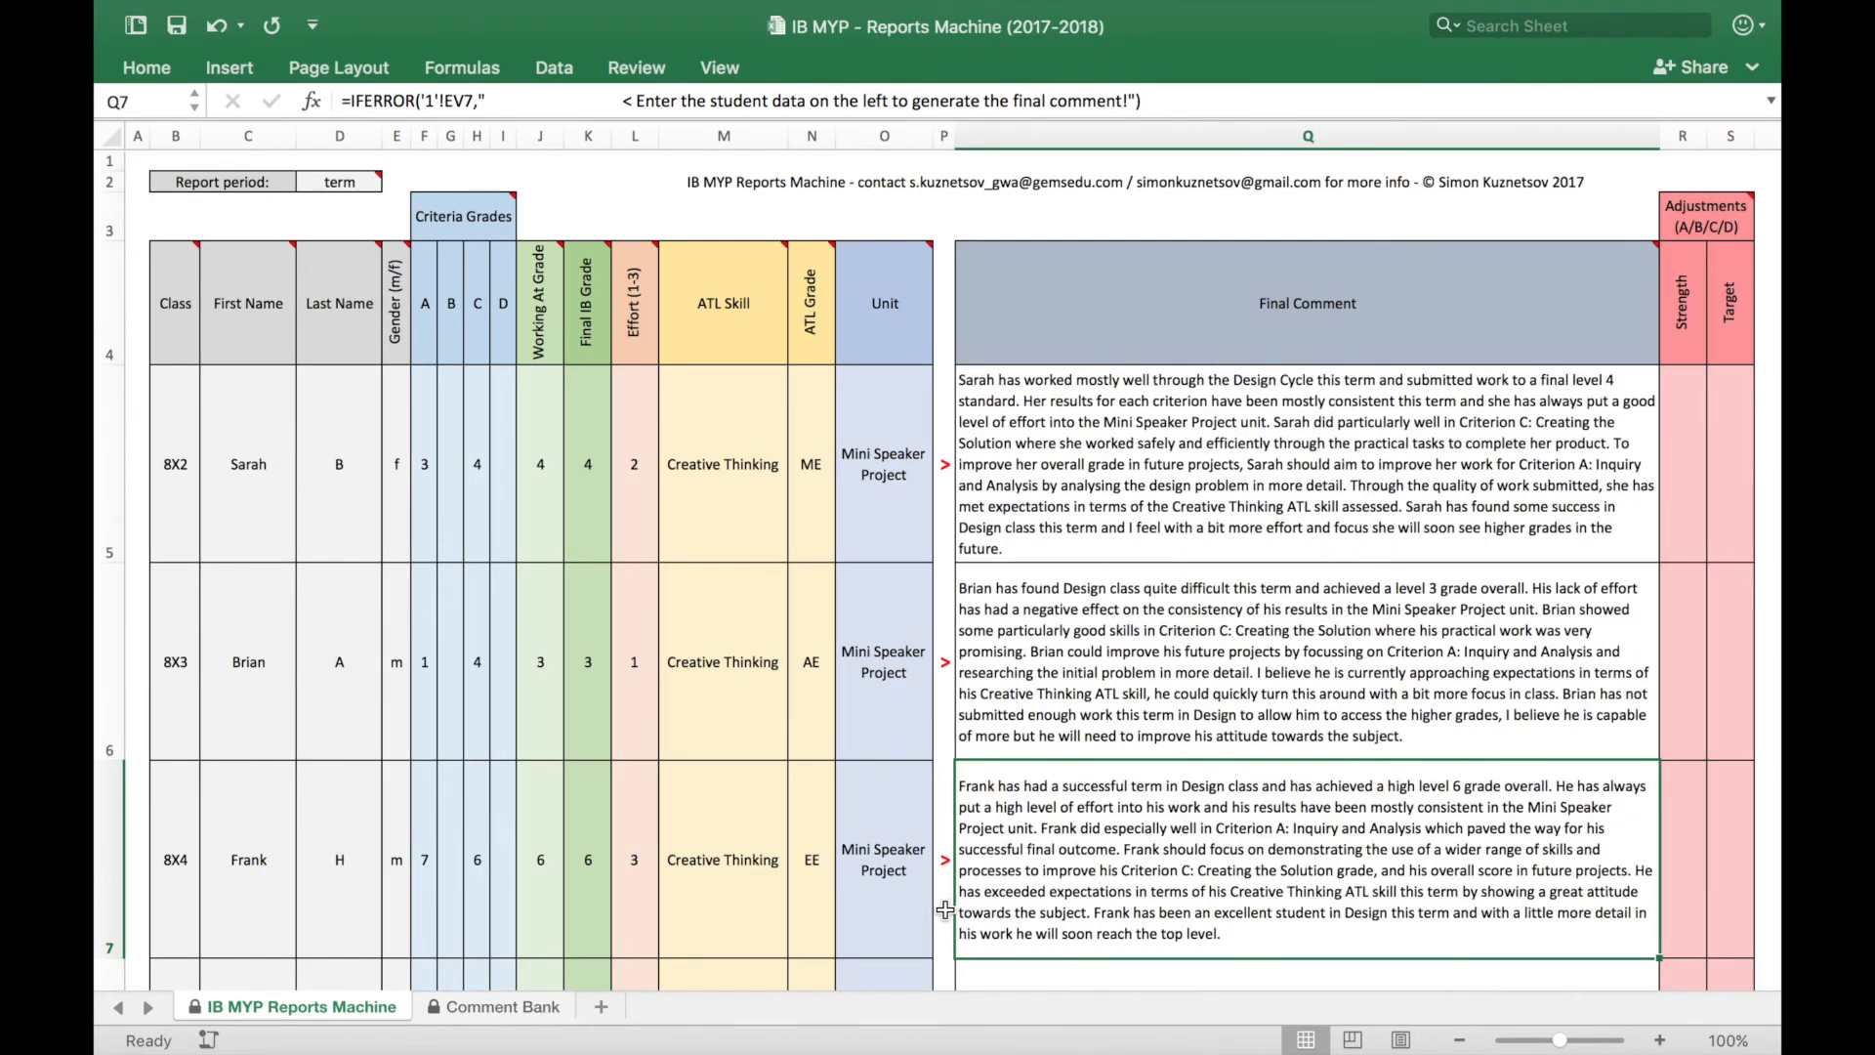
{"action": "key", "text": "F9"}
{"action": "key", "text": "F9"}
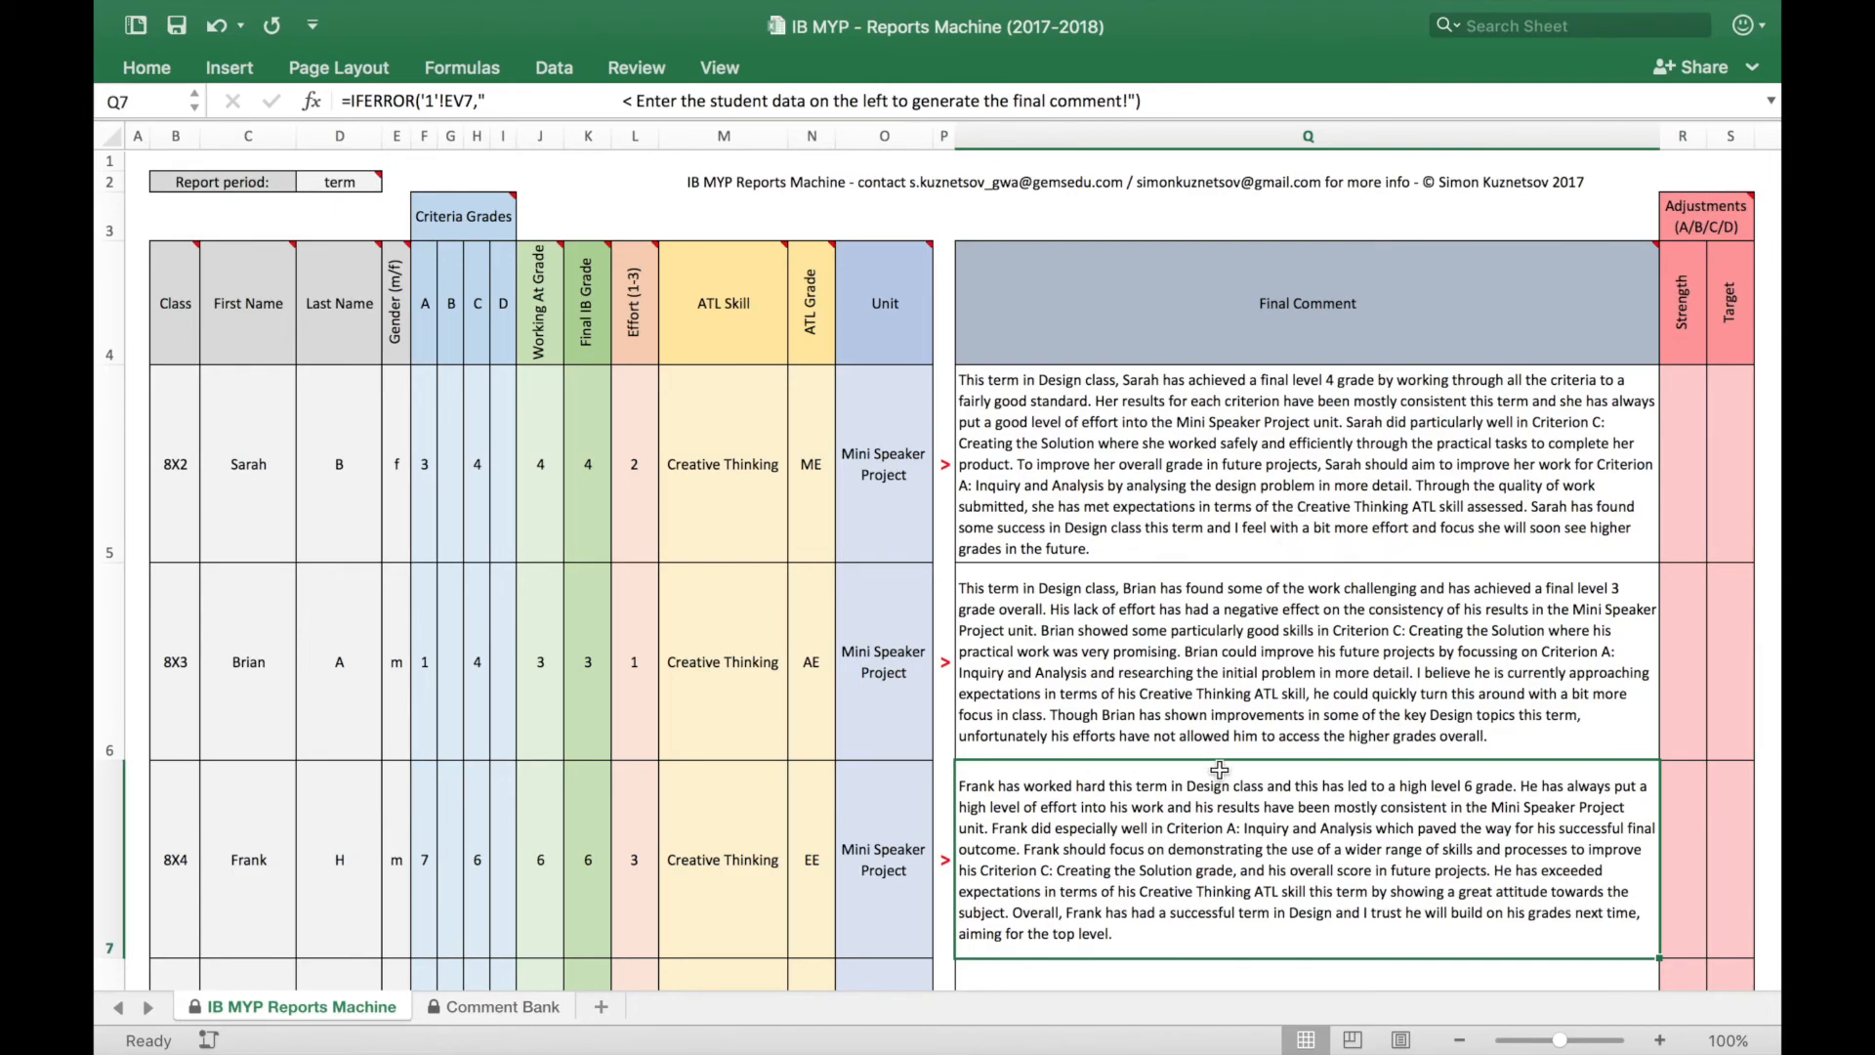
View the Comment Bank sheet's sentences, and return to the row 5 final comment on the IB MYP Reports Machine sheet
{"action": "left_click", "coordinate": [500, 1007]}
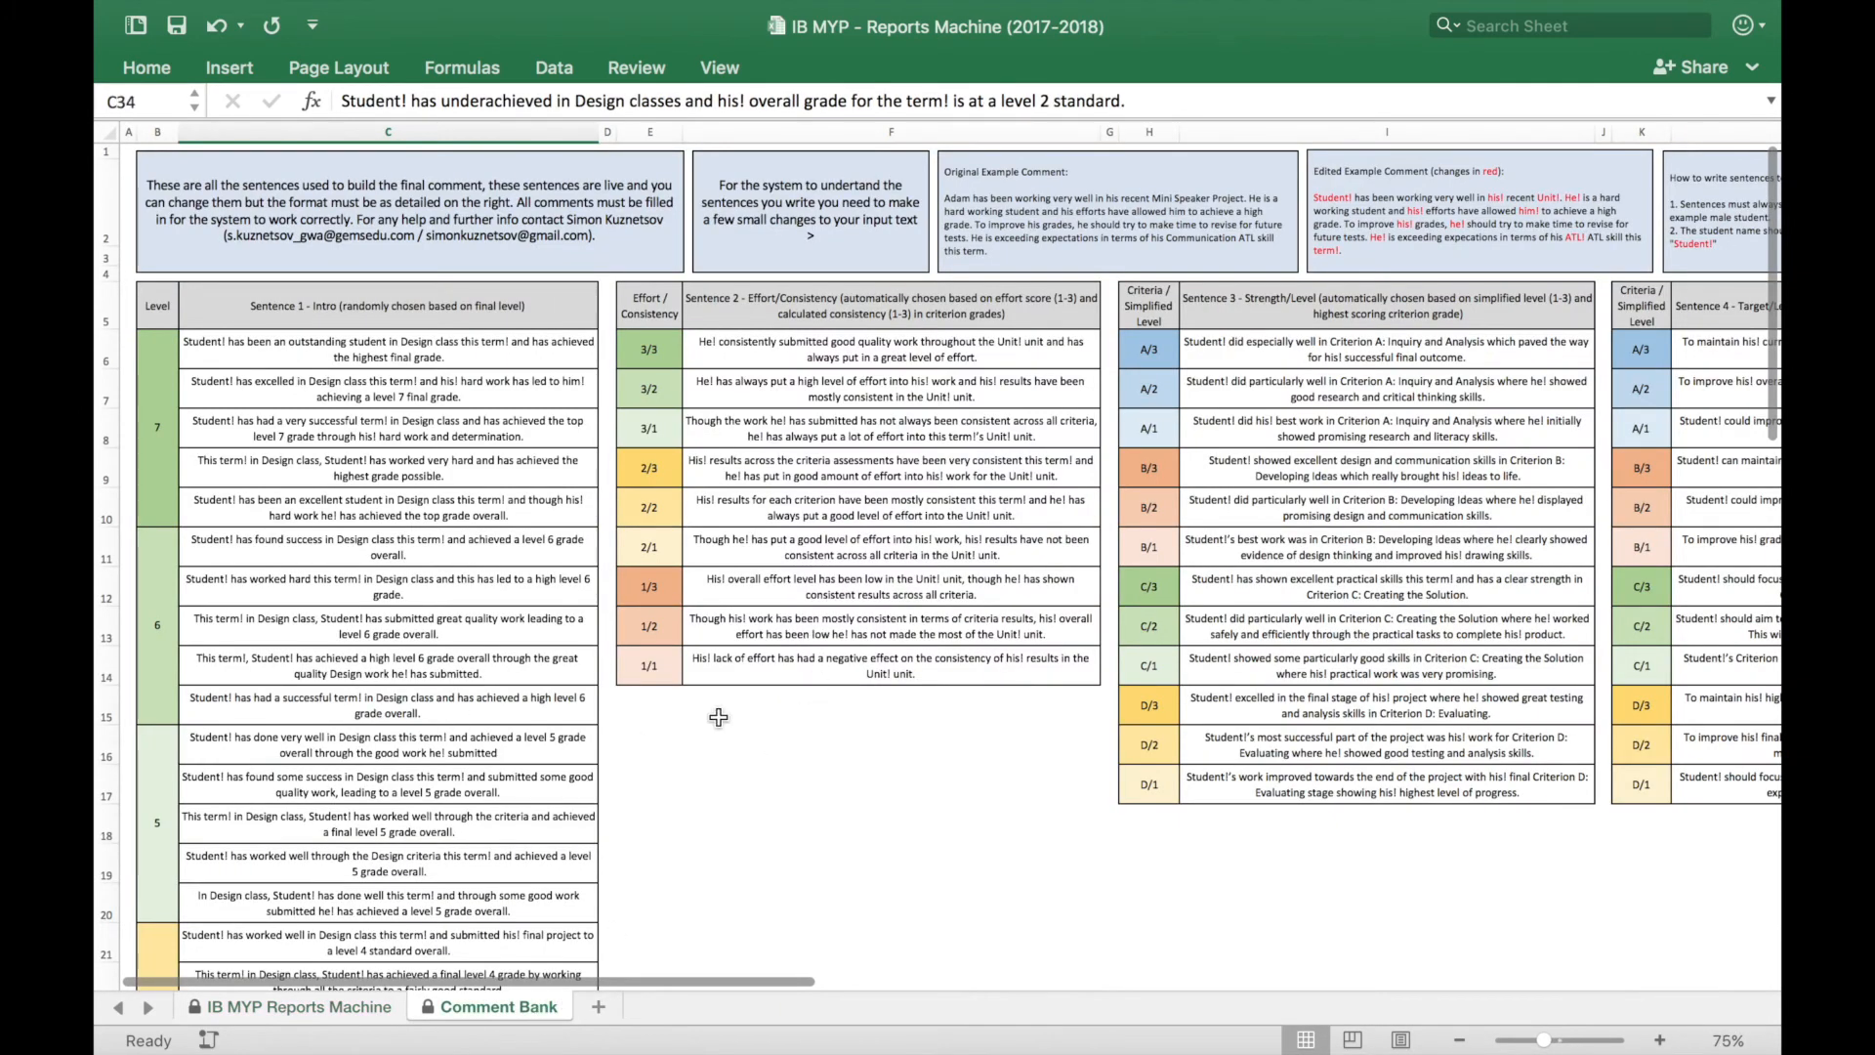
{"action": "left_click", "coordinate": [352, 1007]}
{"action": "left_click", "coordinate": [1269, 477]}
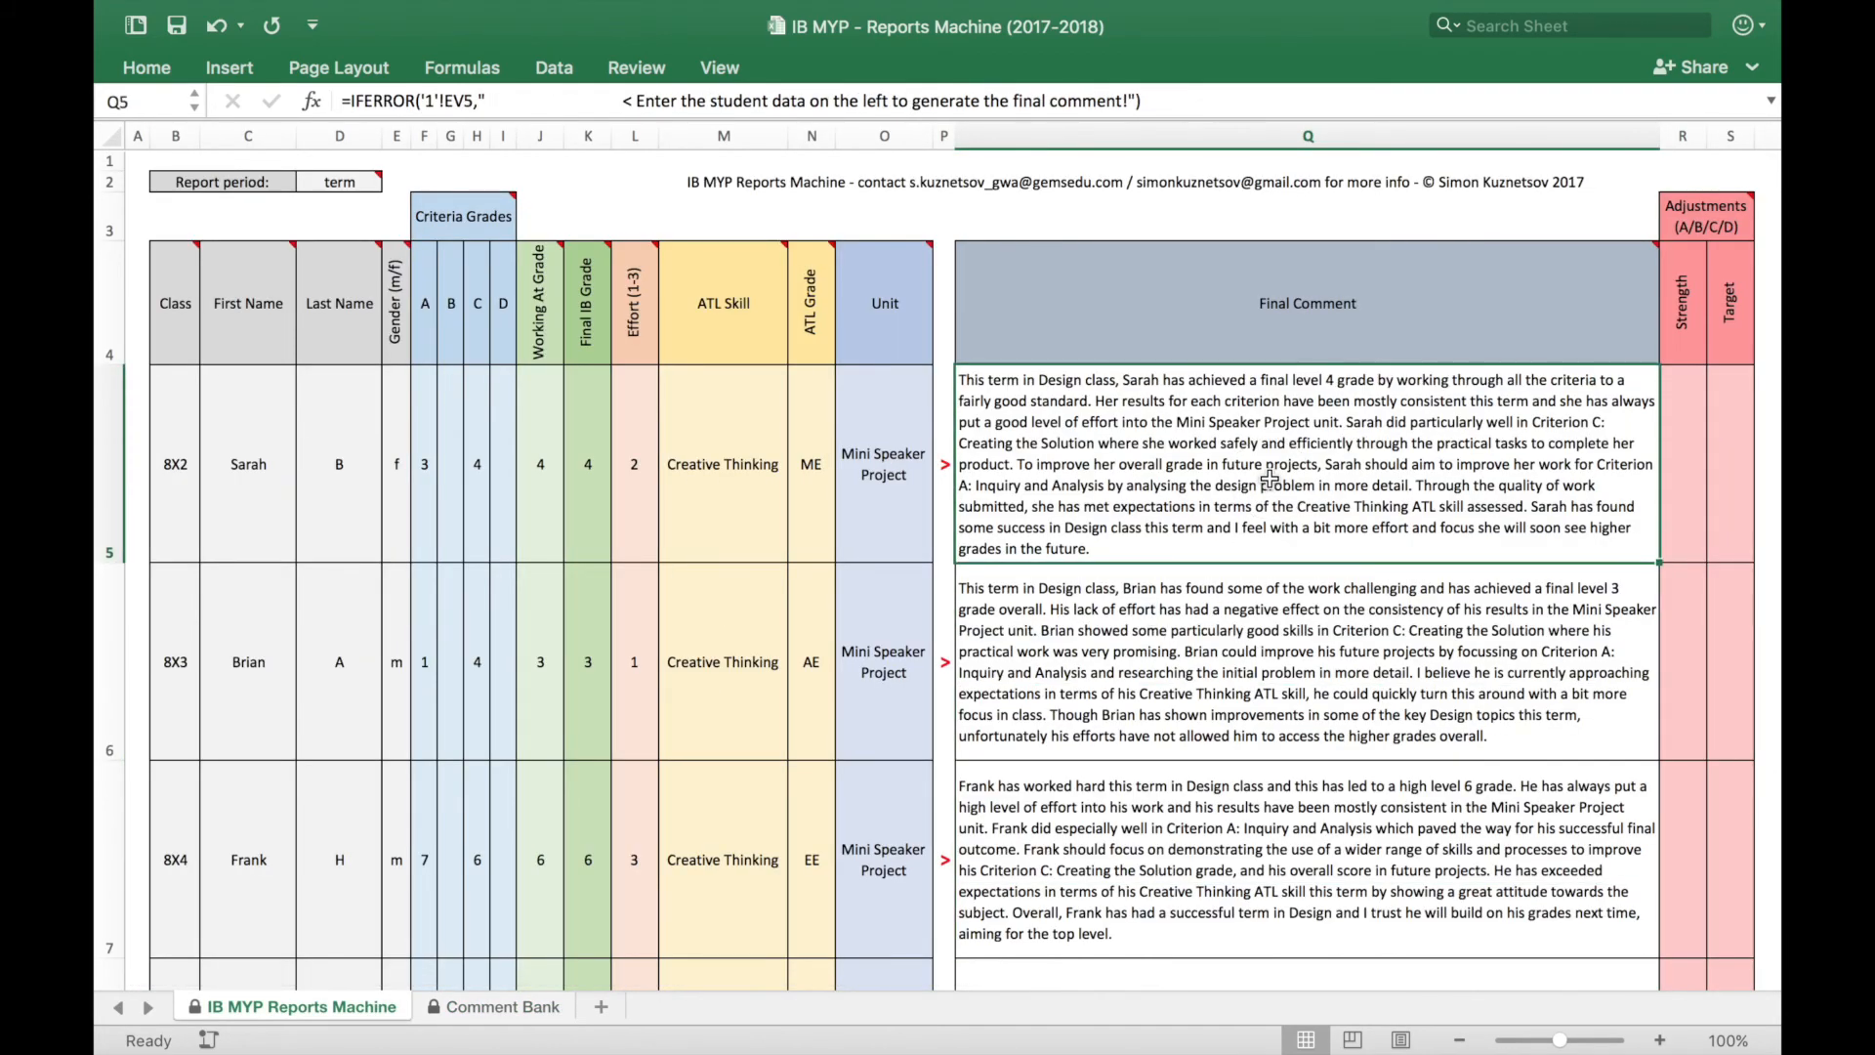